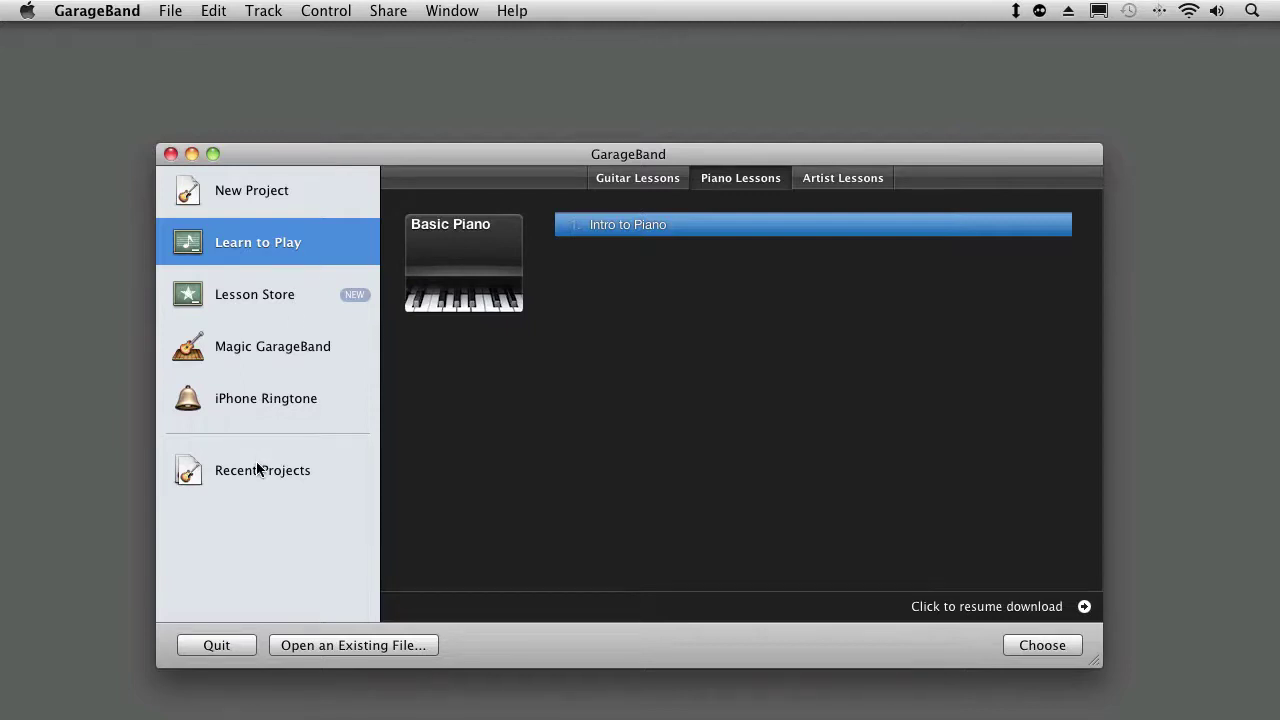
Step: Start a new project from the Movie template
left_click(243, 188)
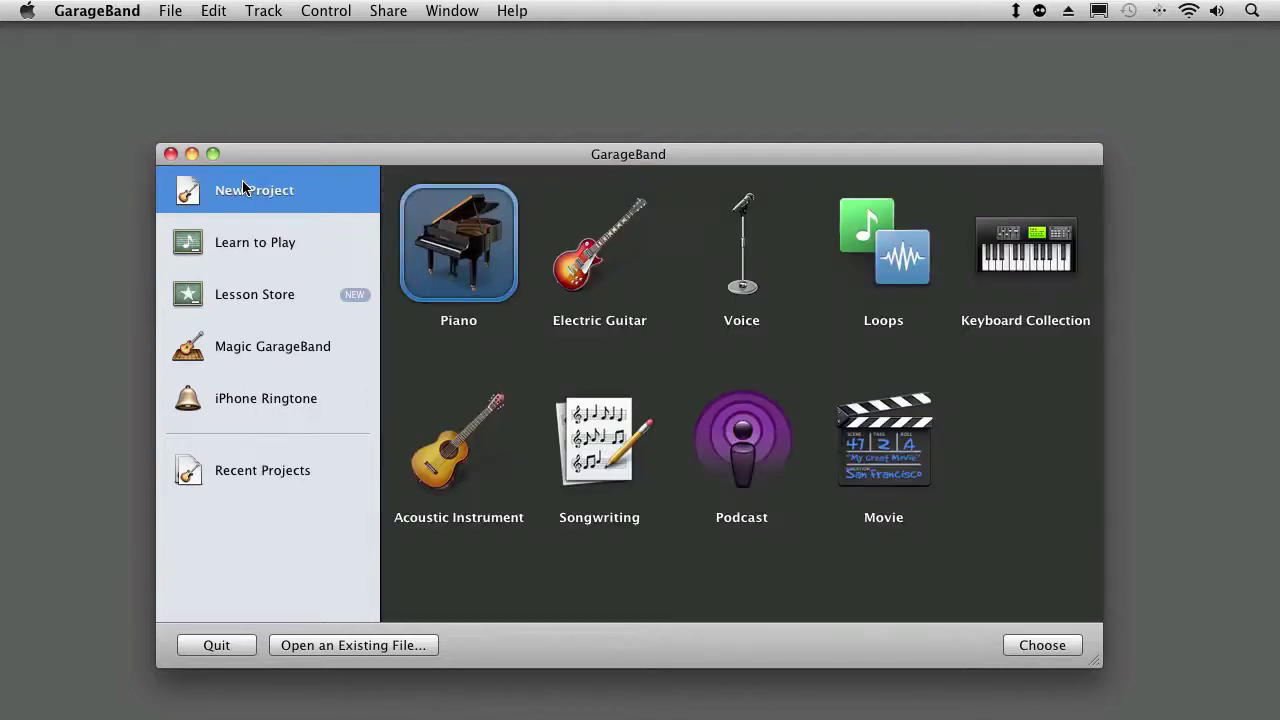
left_click(879, 467)
double_click(877, 467)
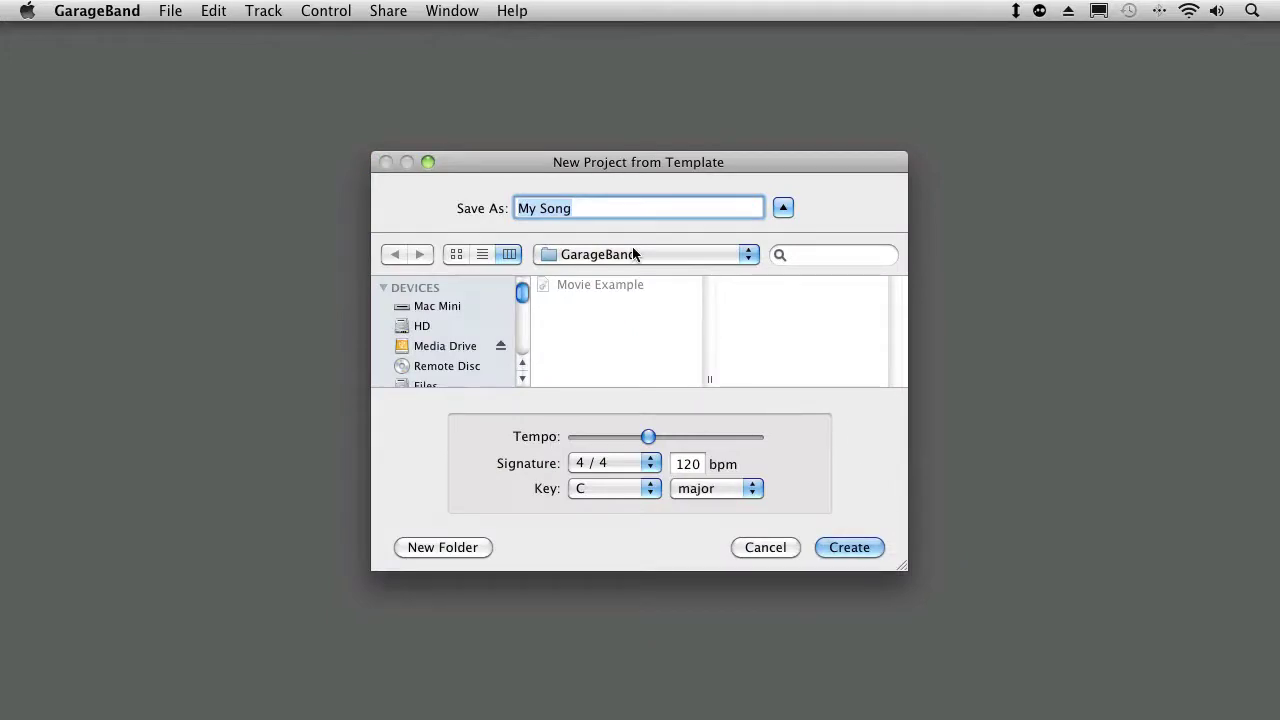
Step: Name the project 'Movie Import', save it in Files > GarageBand, and create it
left_click(443, 384)
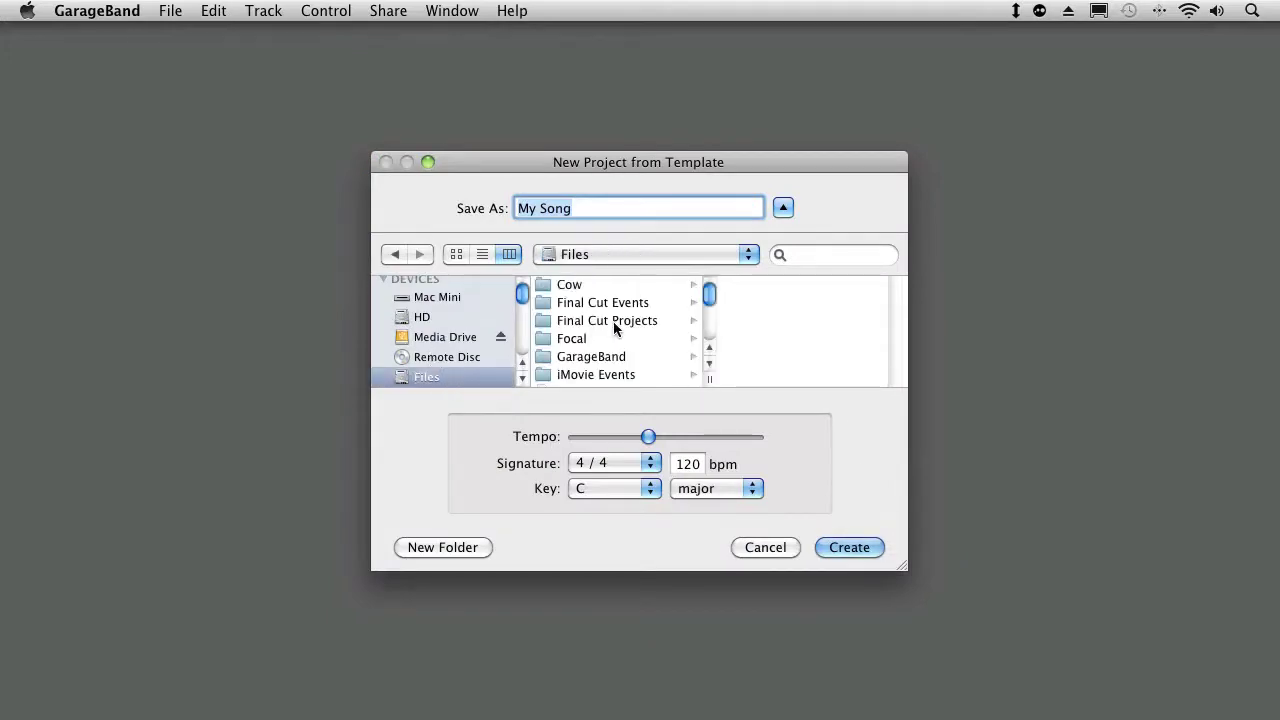
left_click(617, 358)
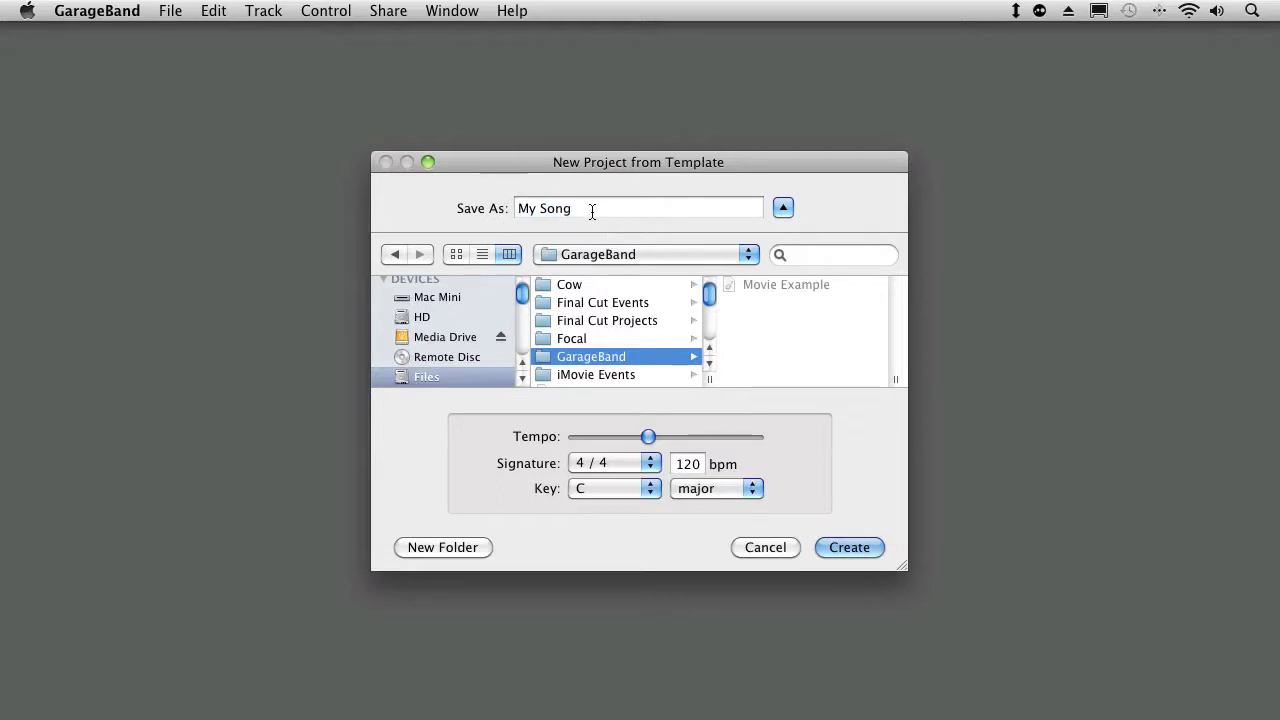
left_click_drag(591, 206, 426, 206)
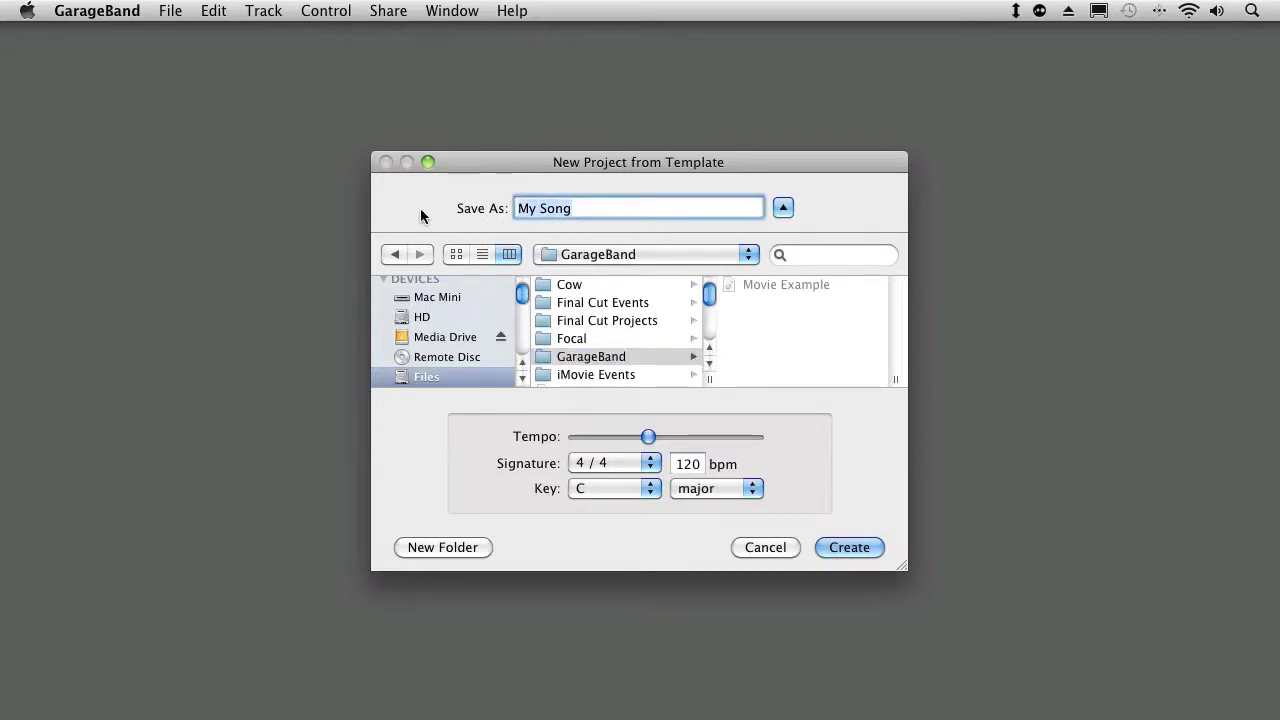
type("Movie Import")
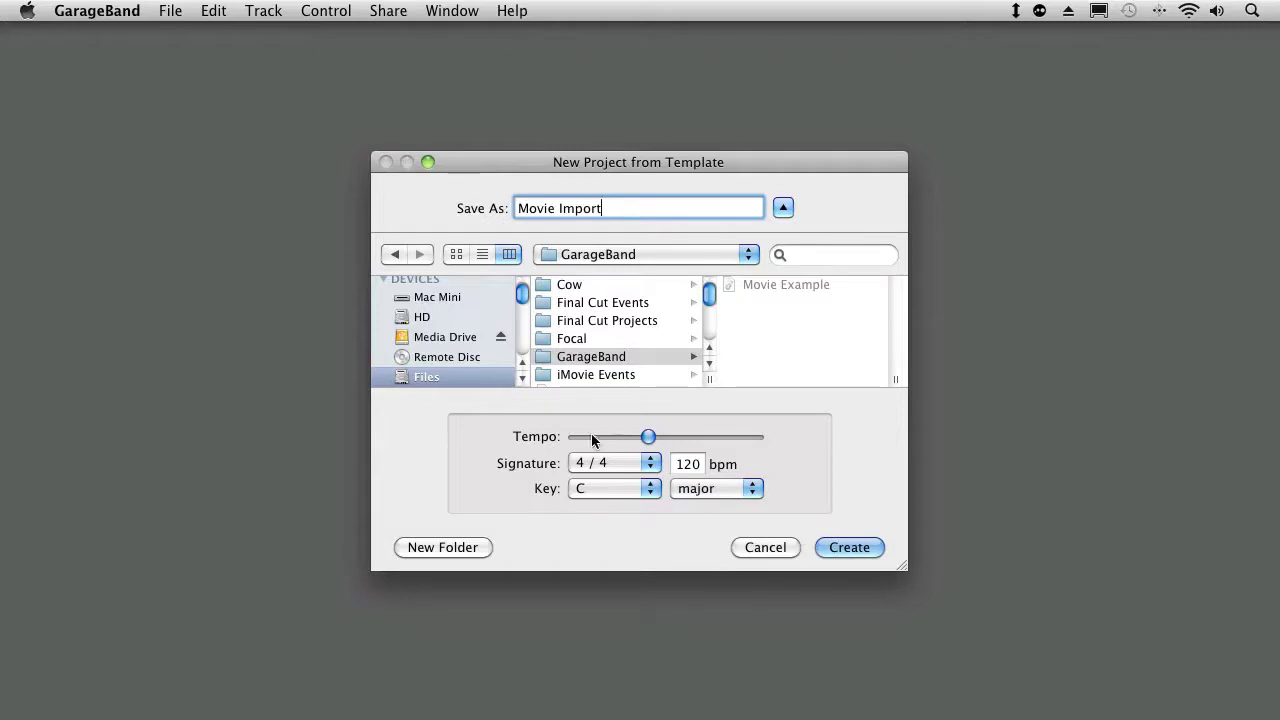
left_click(849, 548)
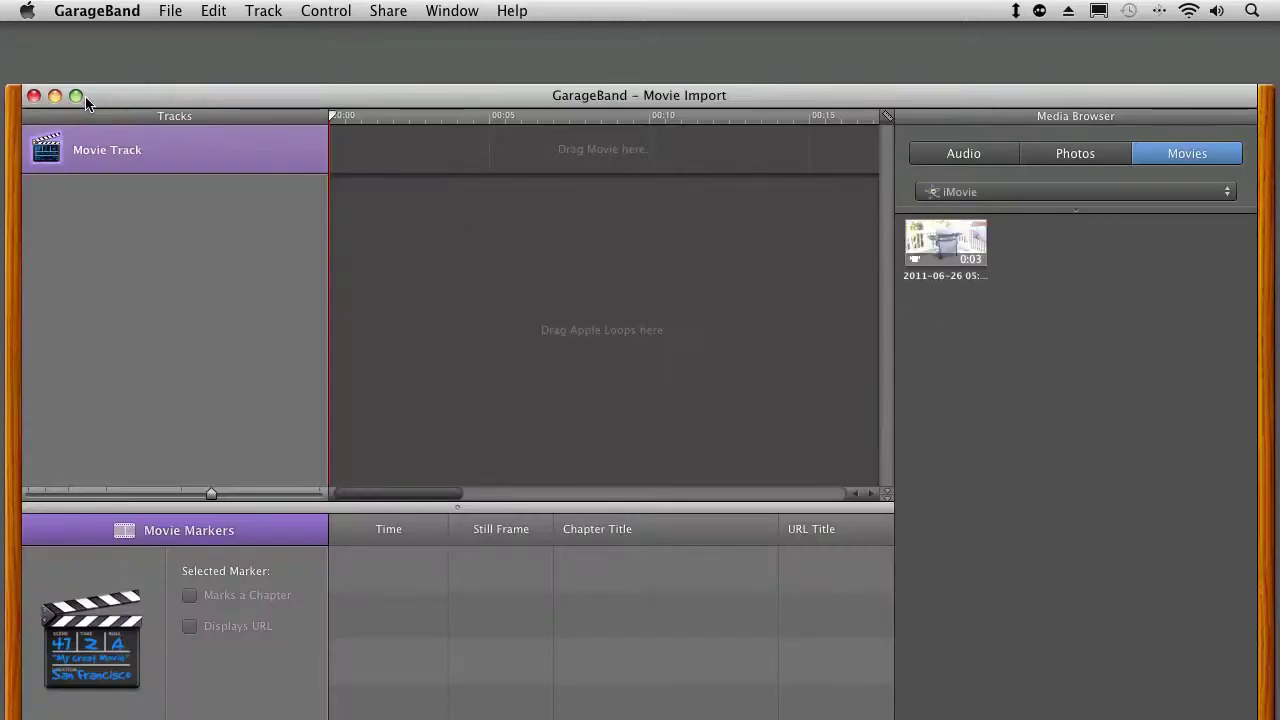
Step: Maximize the project window and pick the Rain event as the Media Browser's movie source
left_click(77, 96)
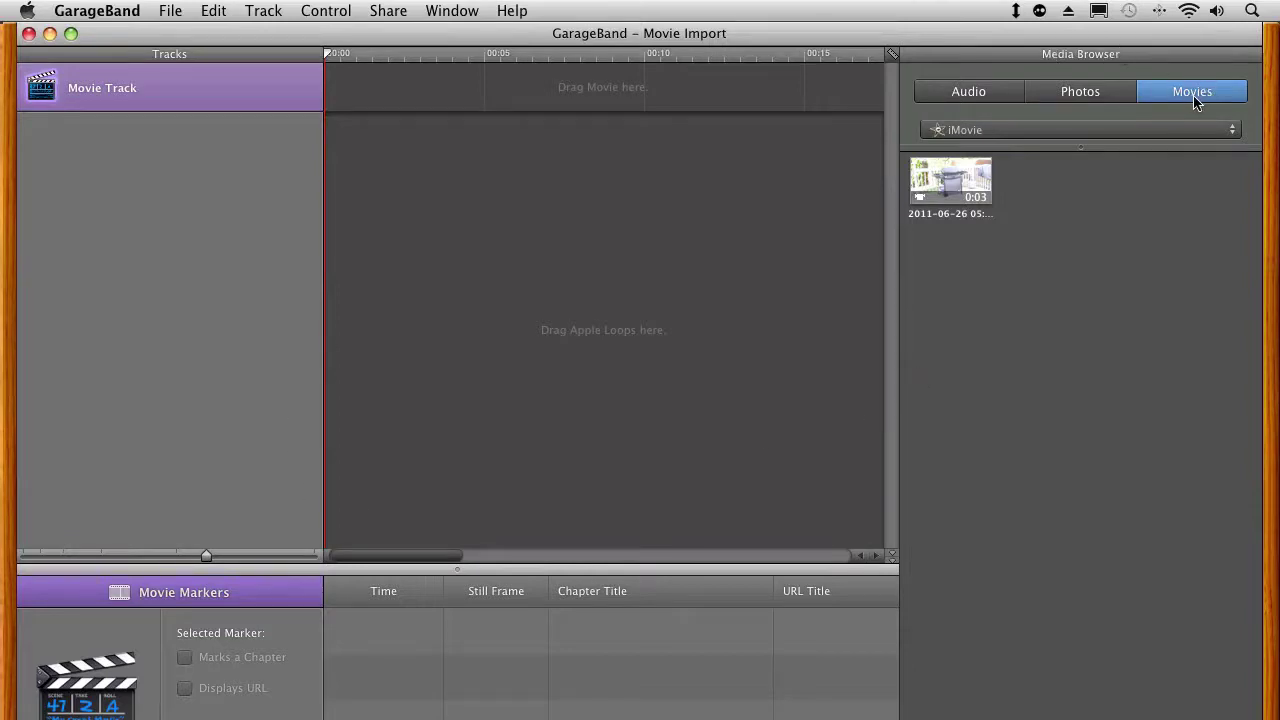
left_click(1068, 130)
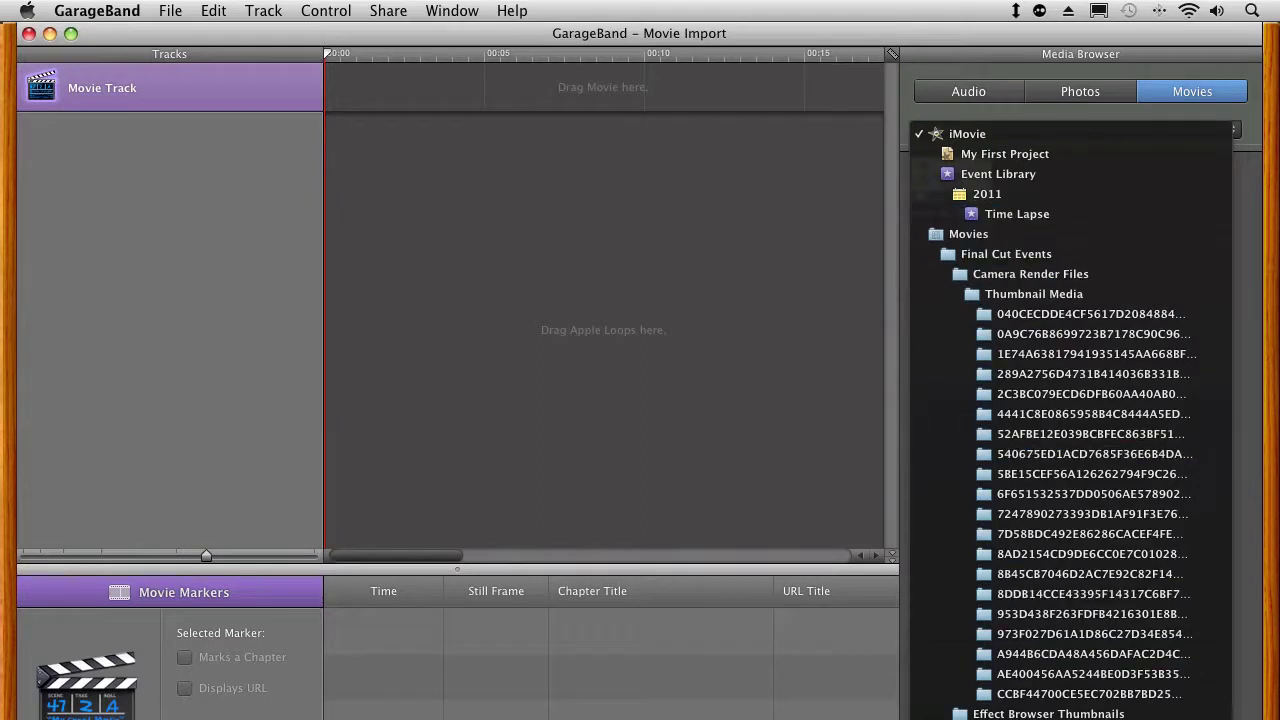
scroll(1016, 582, "down", 5)
scroll(1036, 556, "down", 8)
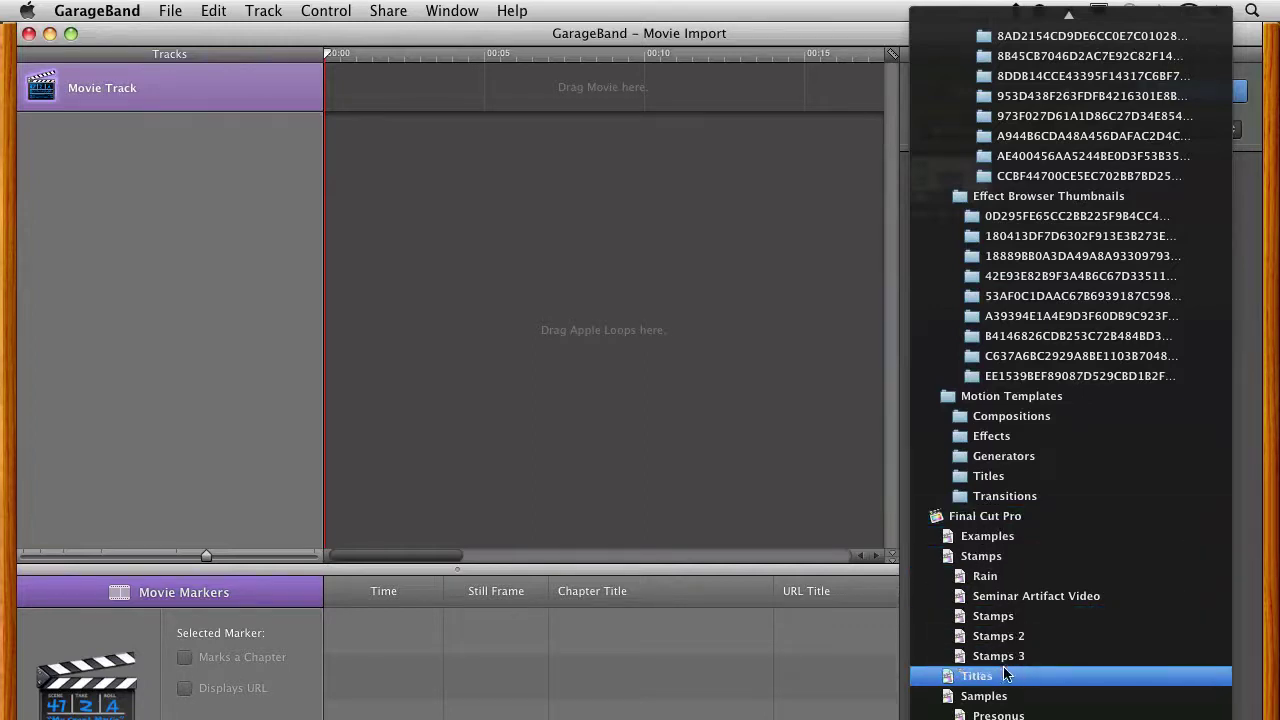
scroll(1004, 678, "down", 10)
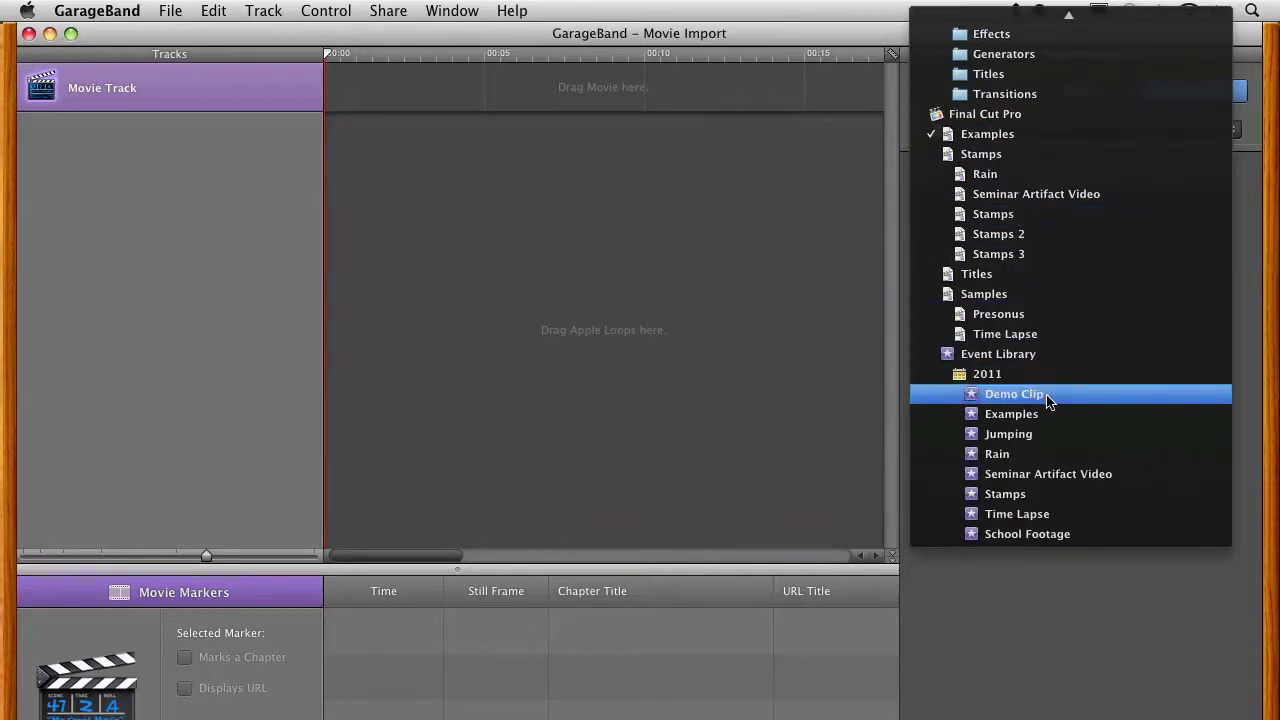
left_click(1040, 462)
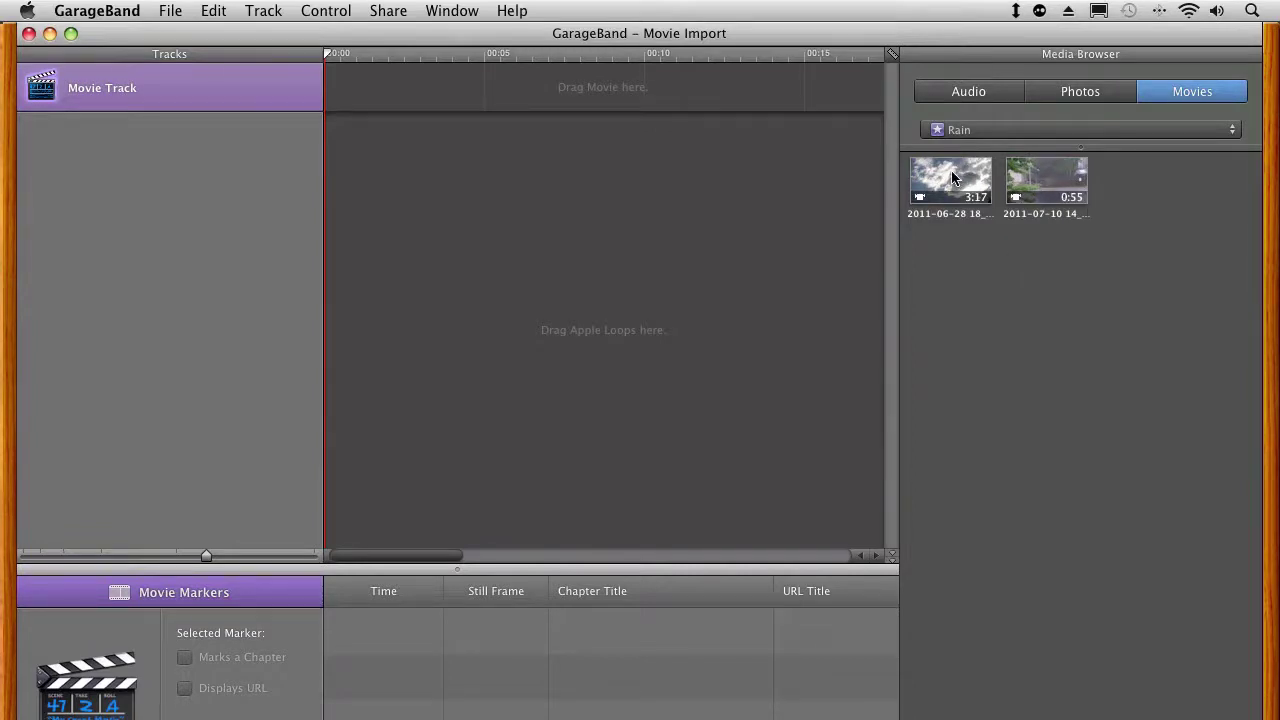
Step: Drag the first Rain clip (3:17) from the Media Browser onto the Movie Track
left_click_drag(952, 178, 460, 182)
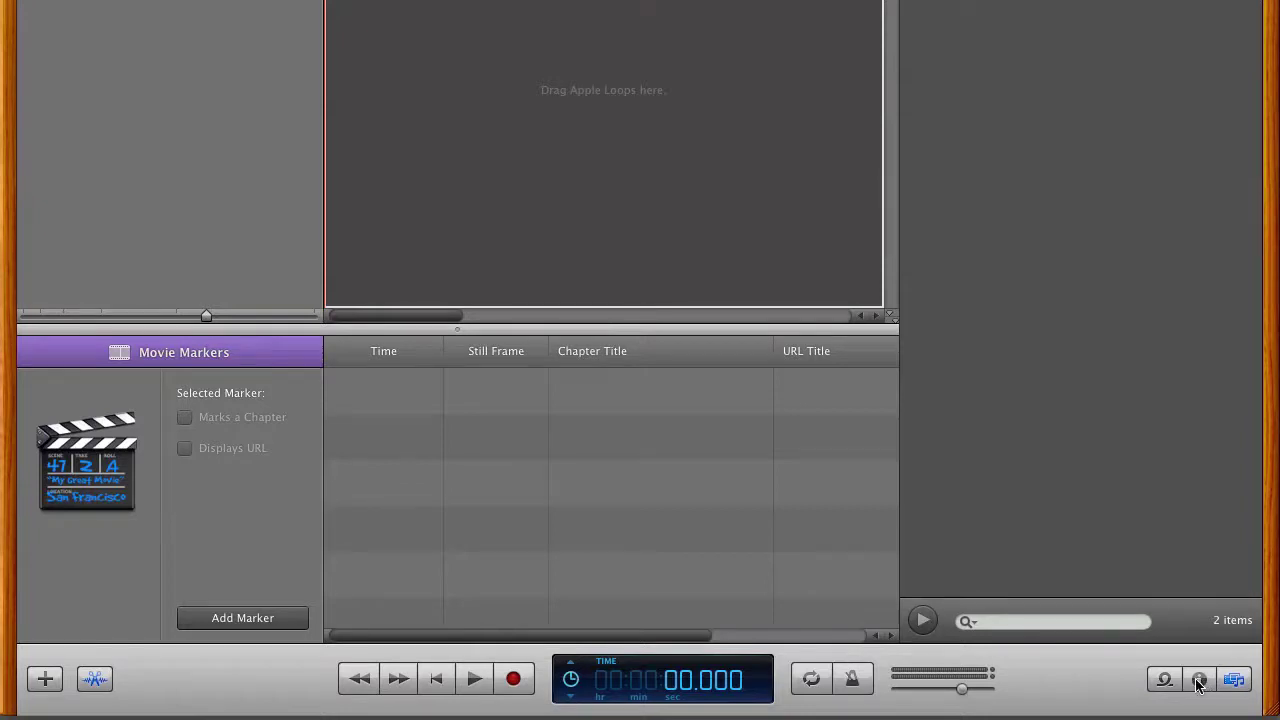
Step: Delete the Movie Sound audio region, then remove the Movie Sound track with Track > Delete Track
left_click(1199, 681)
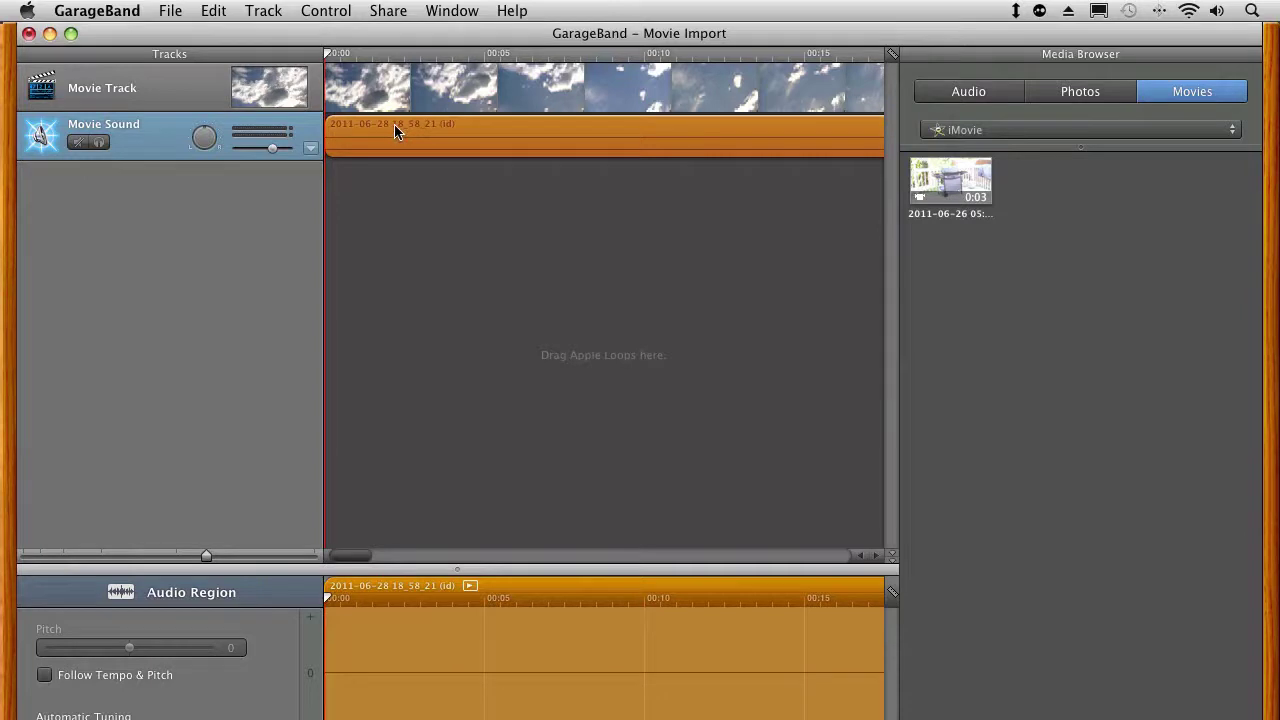
left_click(139, 118)
left_click(153, 149)
key("Delete")
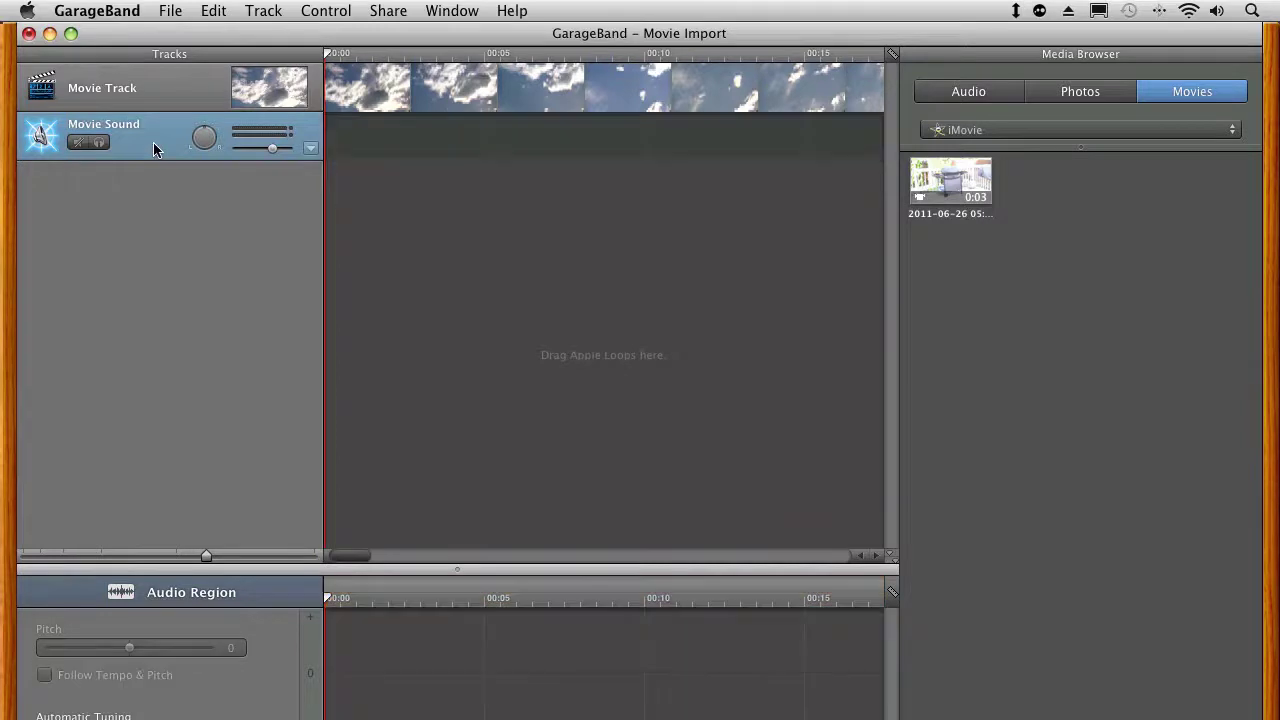
left_click(266, 10)
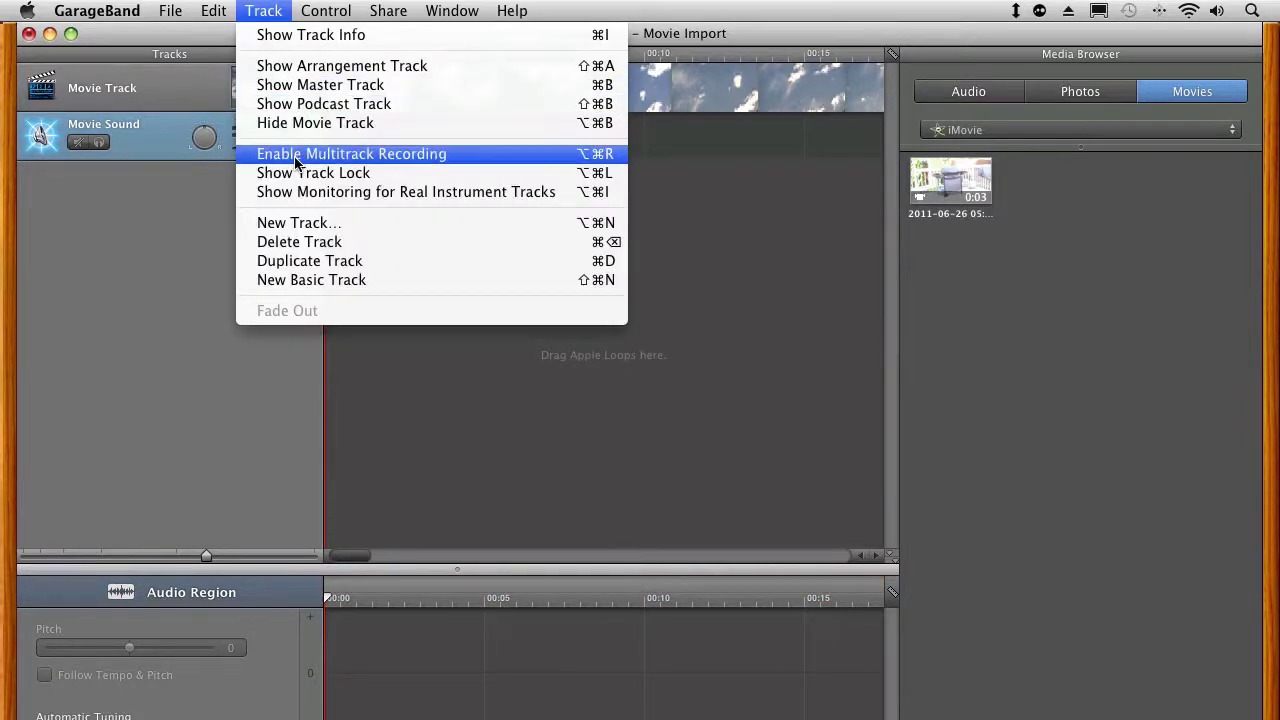
left_click(297, 241)
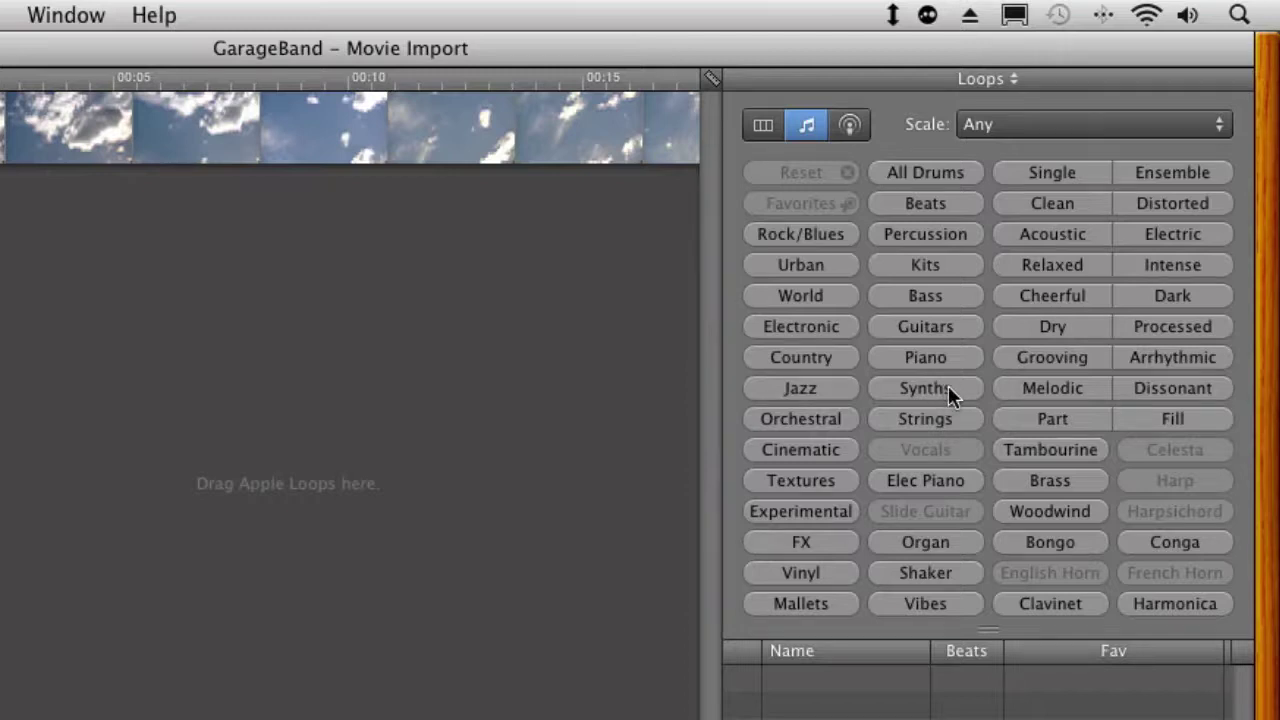
Step: Filter the loop list to All Drums and preview a Modern Rock Drums loop
left_click(908, 174)
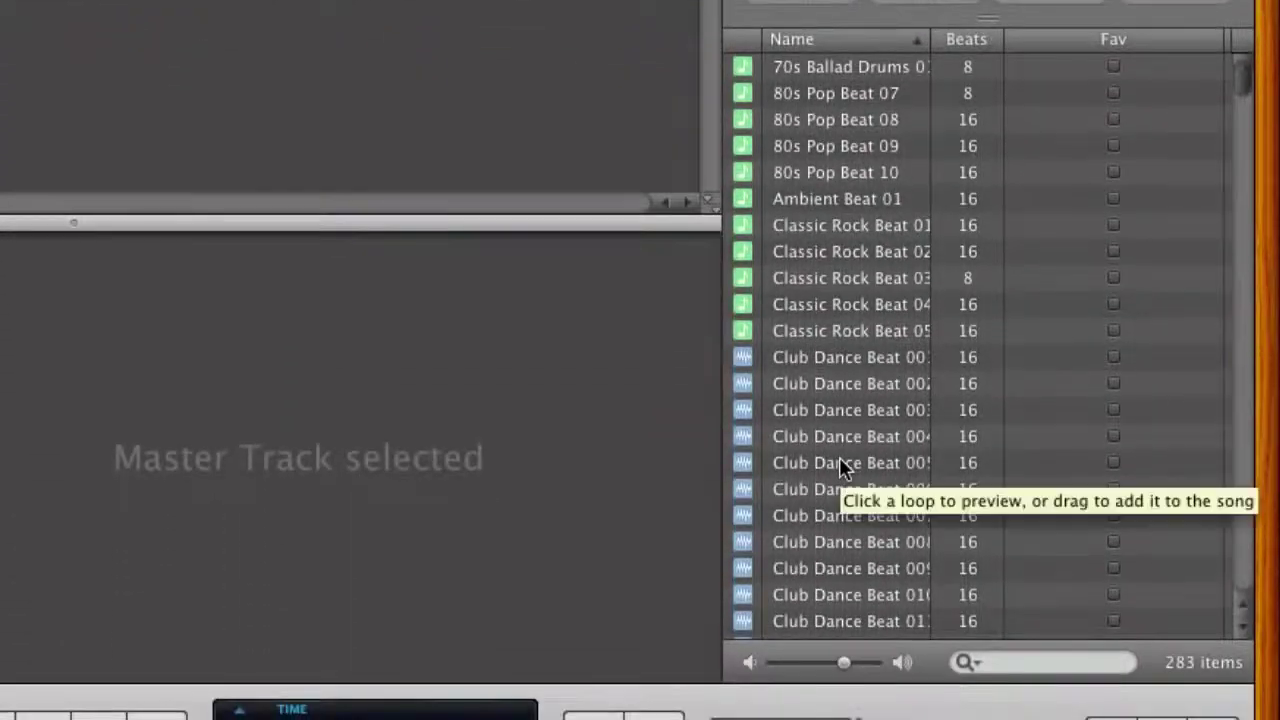
scroll(840, 463, "down", 20)
scroll(839, 457, "down", 5)
scroll(839, 457, "down", 8)
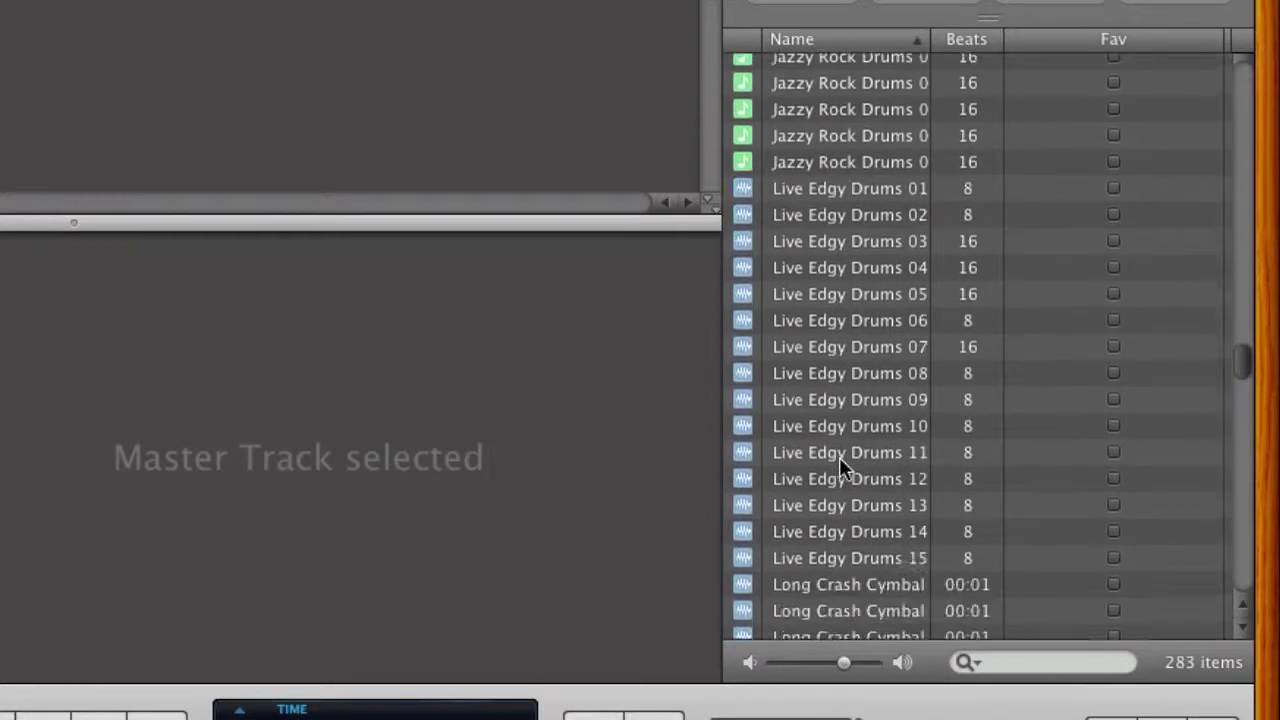
scroll(839, 457, "down", 5)
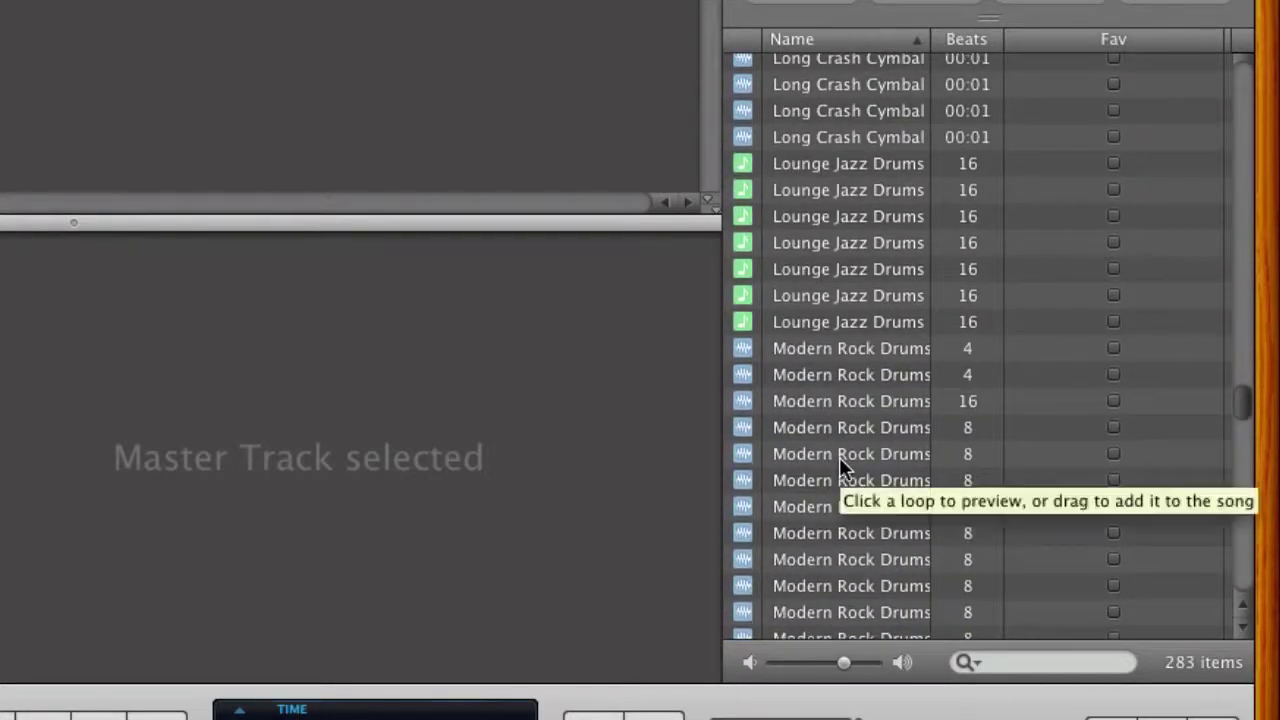
left_click(835, 346)
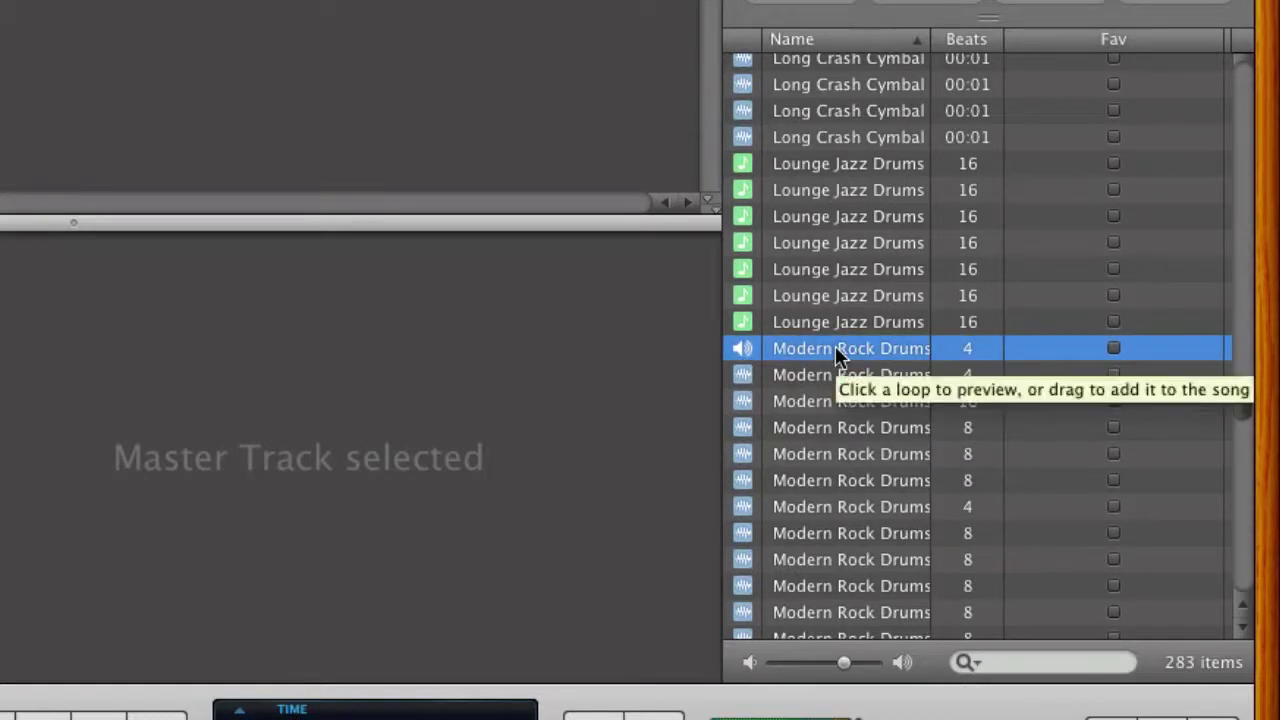
Step: Audition two Percussion Combo loops and Relaxed Drum Groove 01, ending on Relaxed Drum Groove 02
scroll(835, 345, "down", 10)
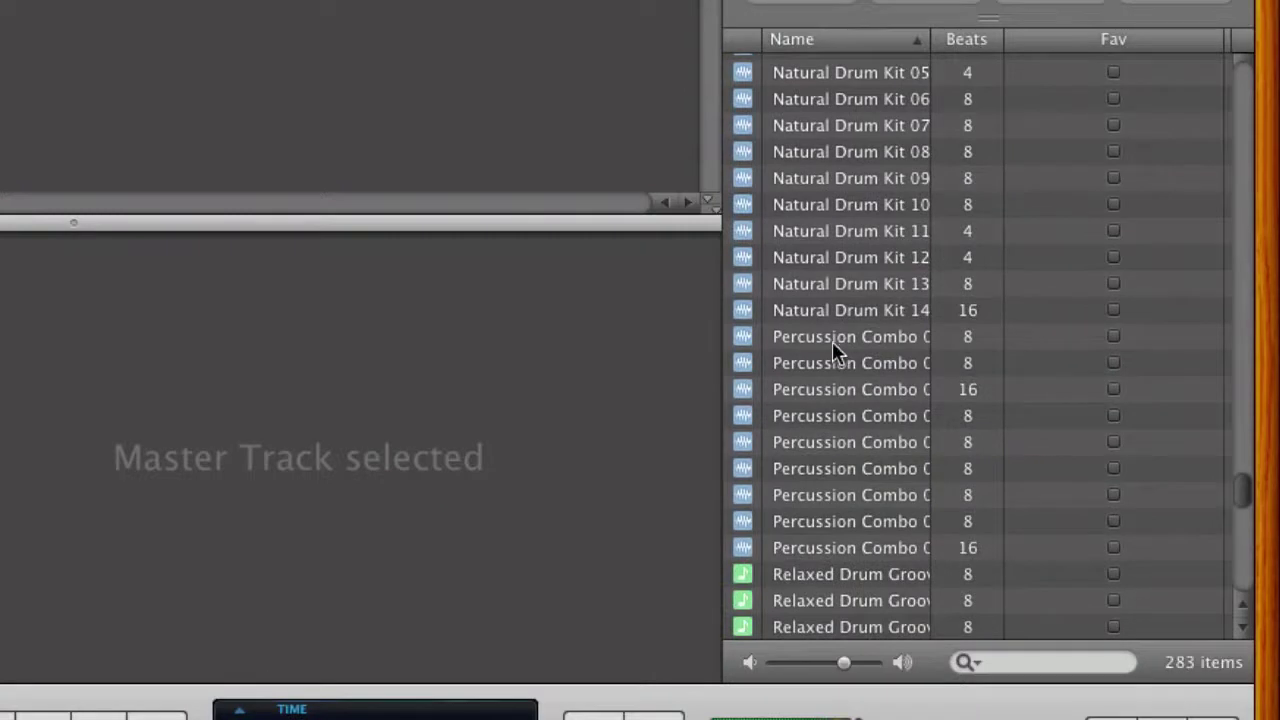
left_click(832, 338)
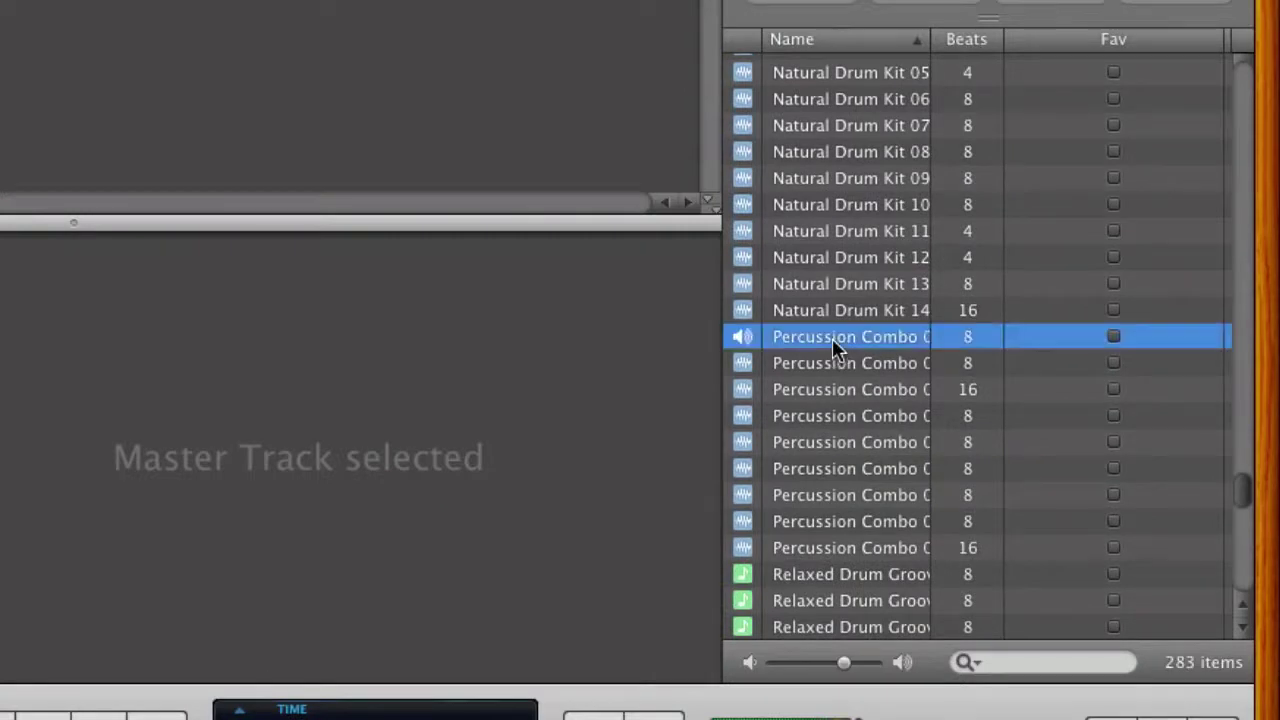
left_click(826, 396)
scroll(826, 468, "down", 3)
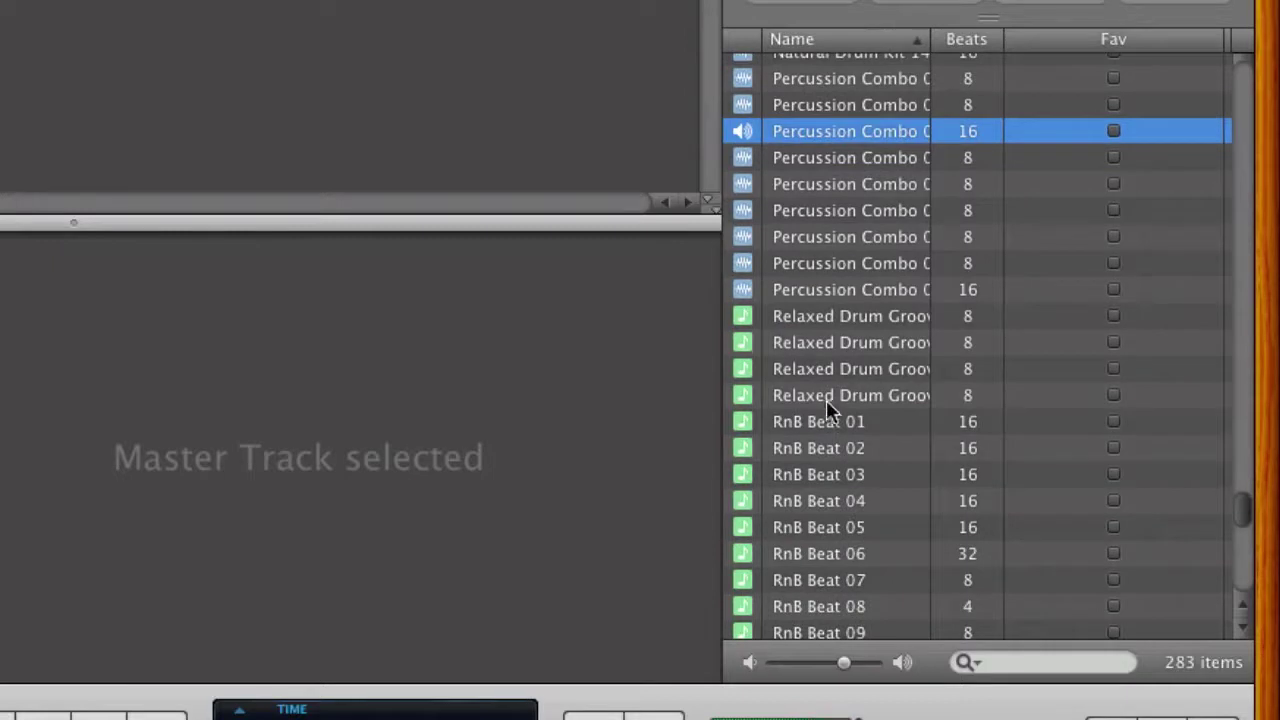
left_click(828, 316)
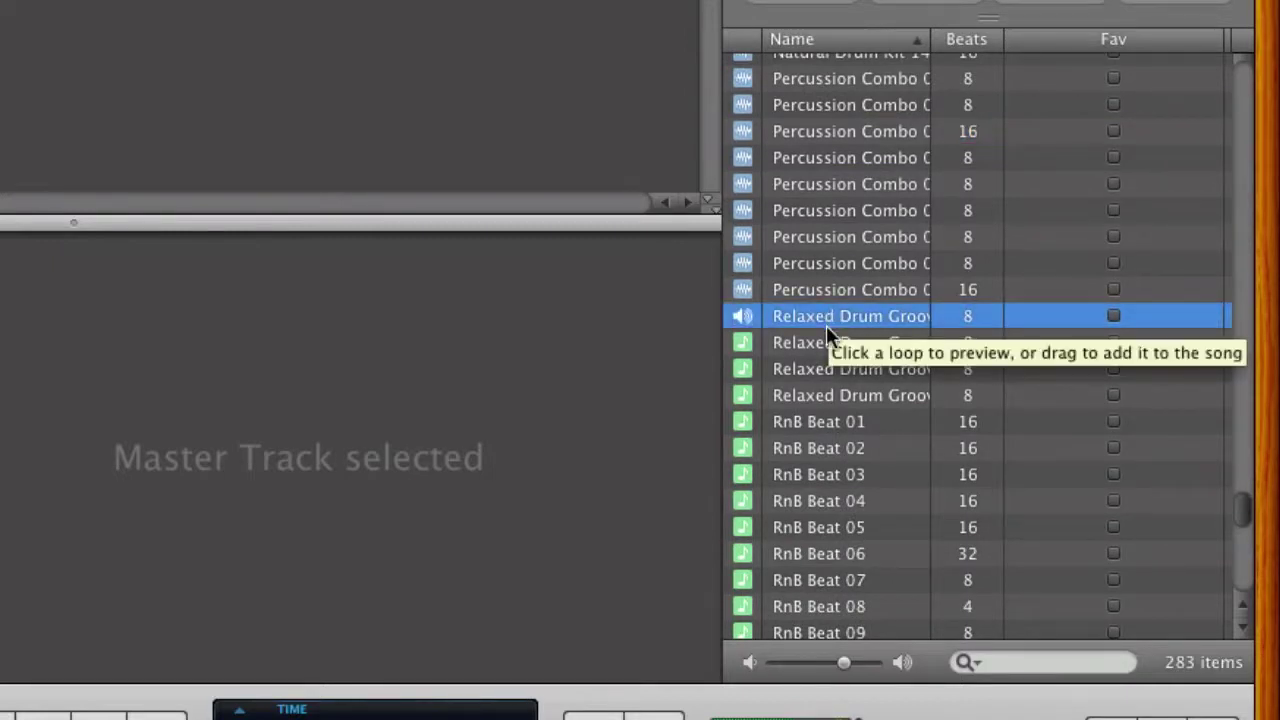
left_click(826, 344)
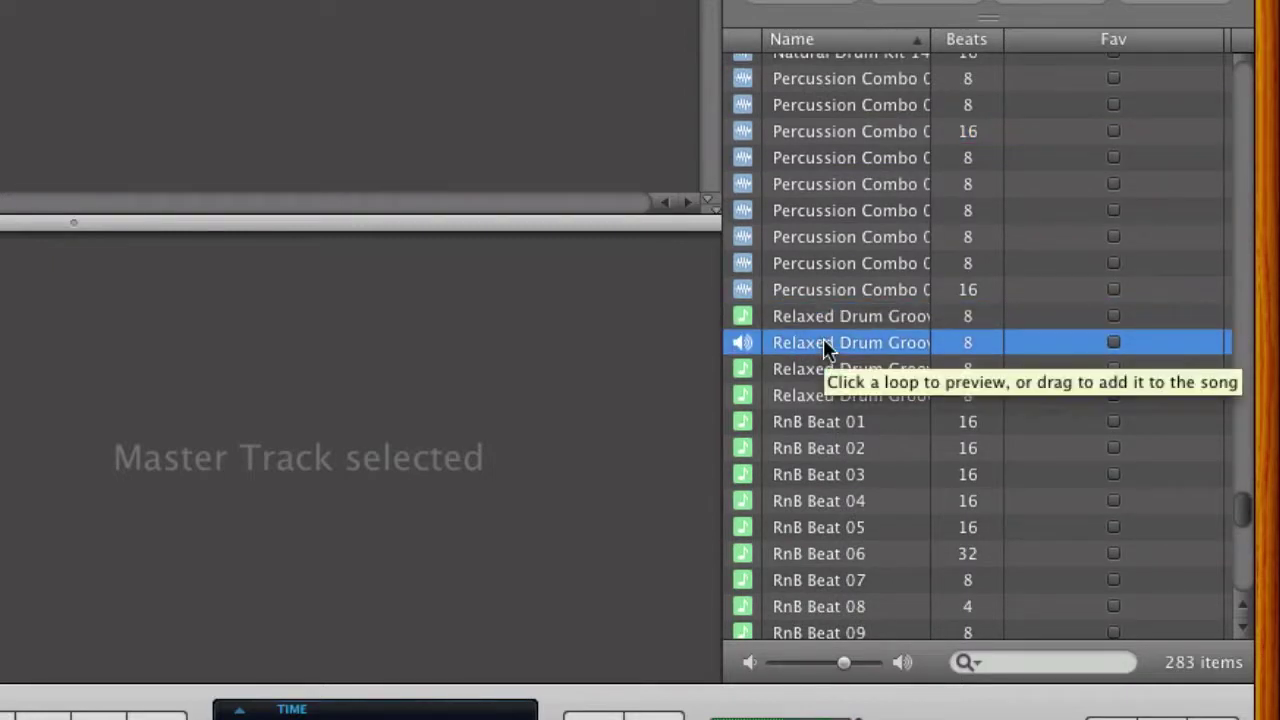
Step: Place Relaxed Drum Groove 02 at the timeline start on a new Kits track, repeating under the movie
left_click_drag(826, 344, 0, 0)
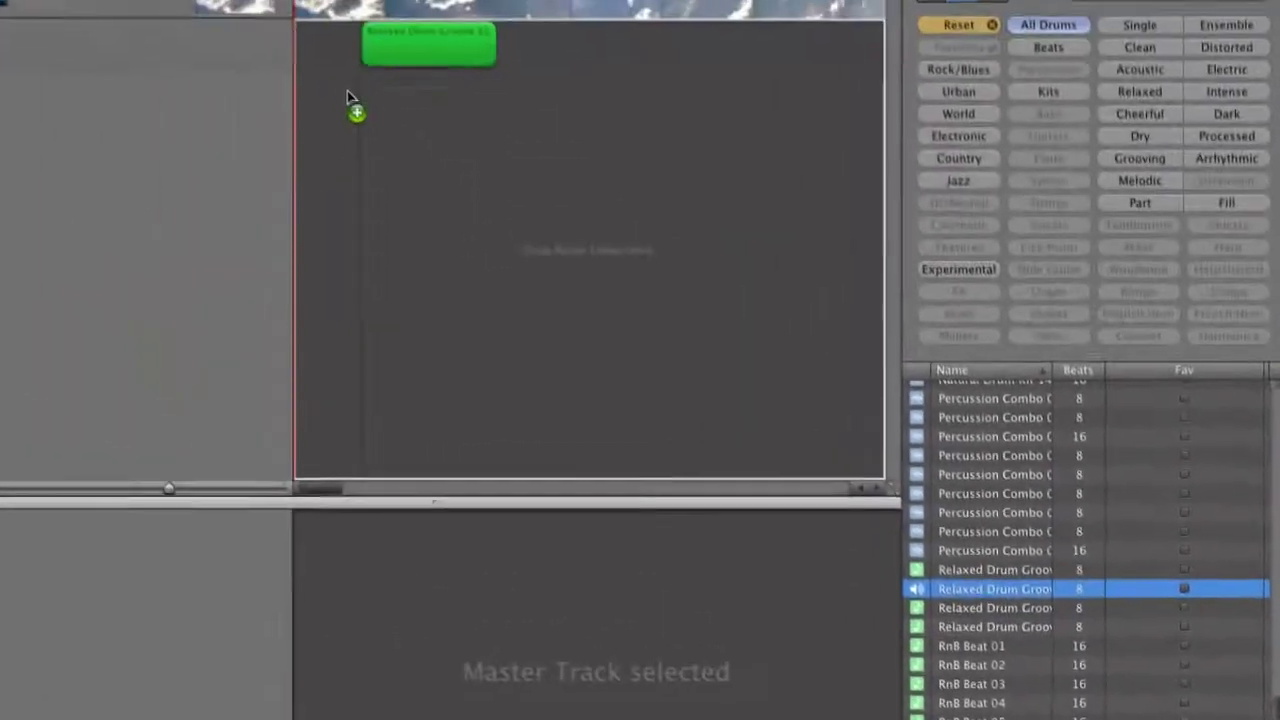
left_click_drag(292, 87, 403, 88)
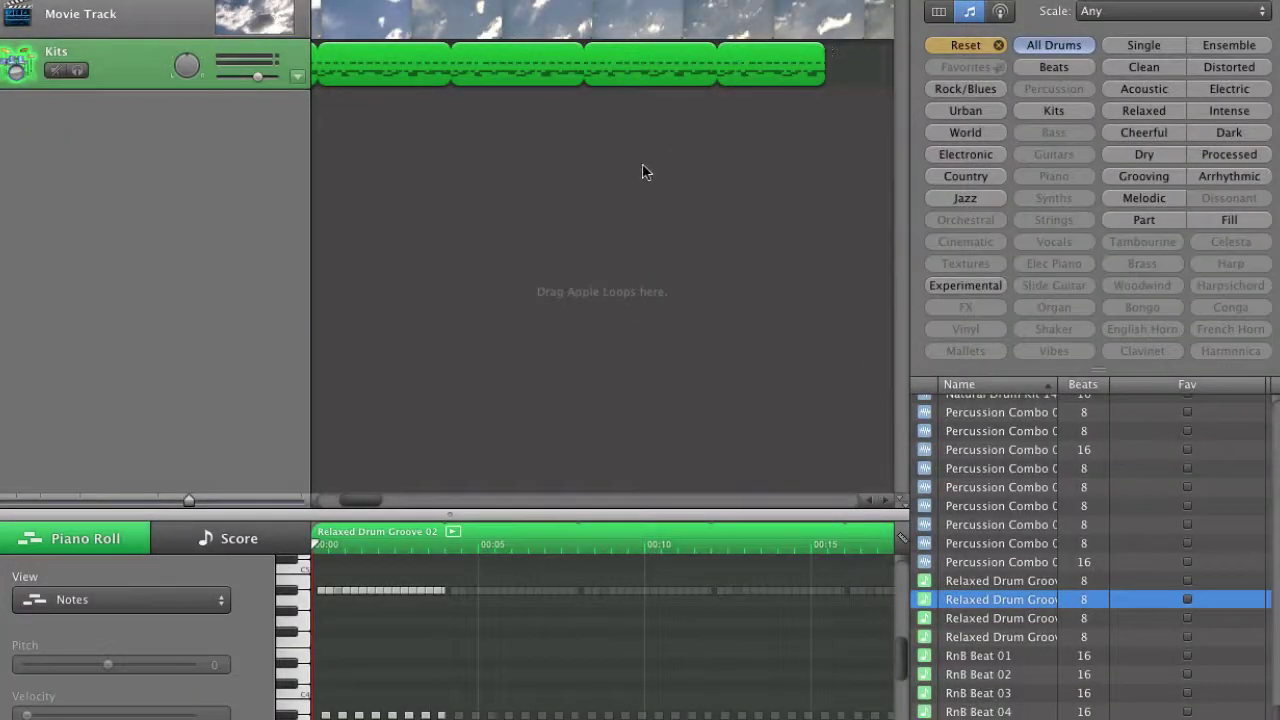
scroll(643, 172, "left", 5)
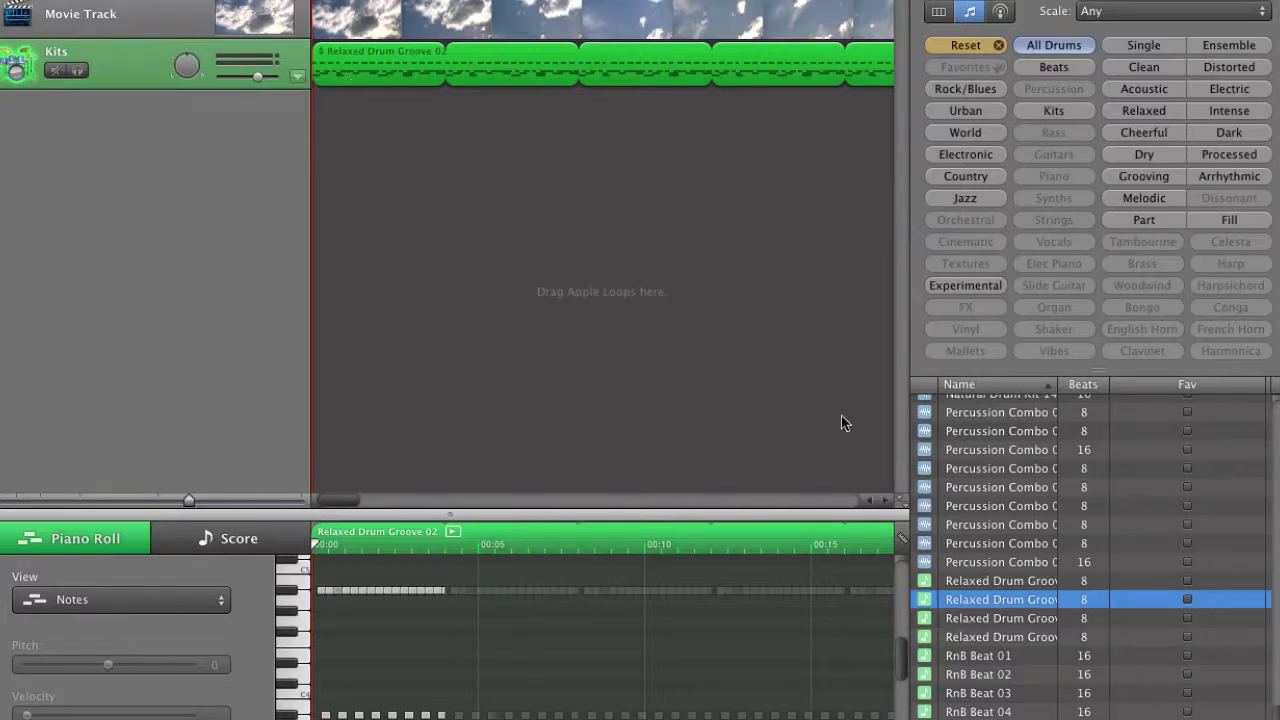
Step: Switch the loop filter from drums to Bass and preview Round Funk Bass 01
left_click(996, 51)
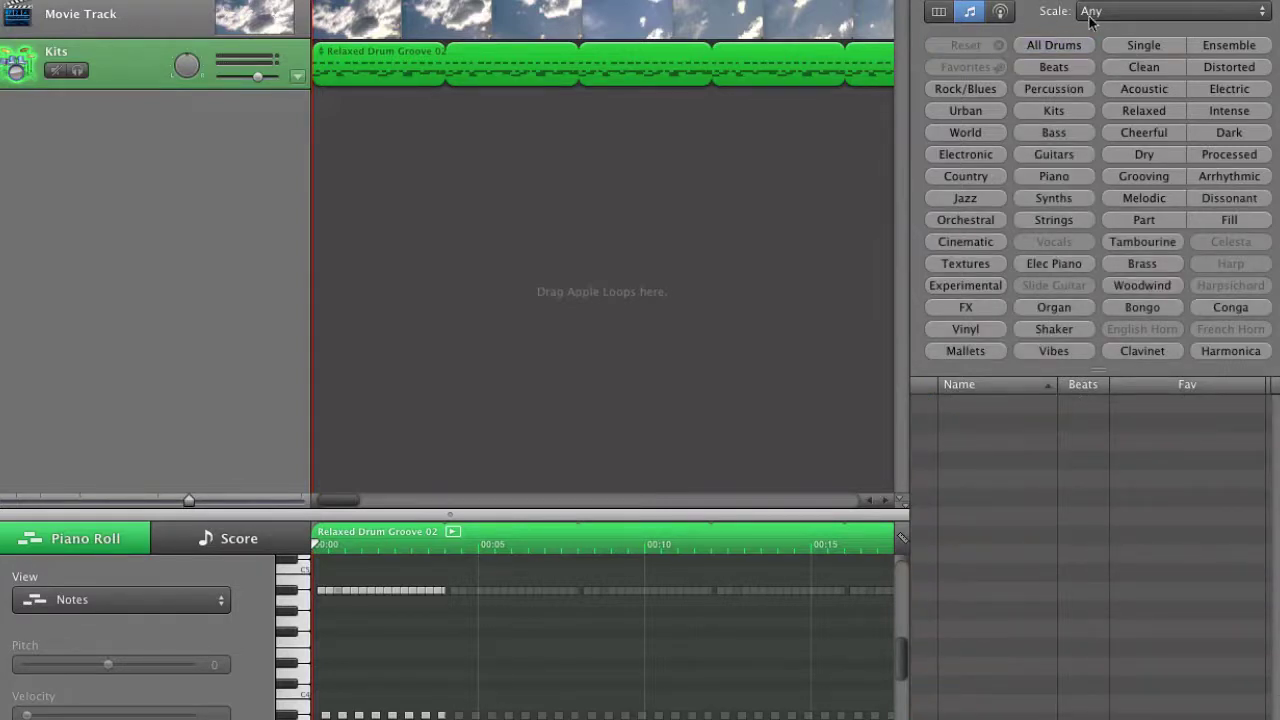
left_click(1052, 134)
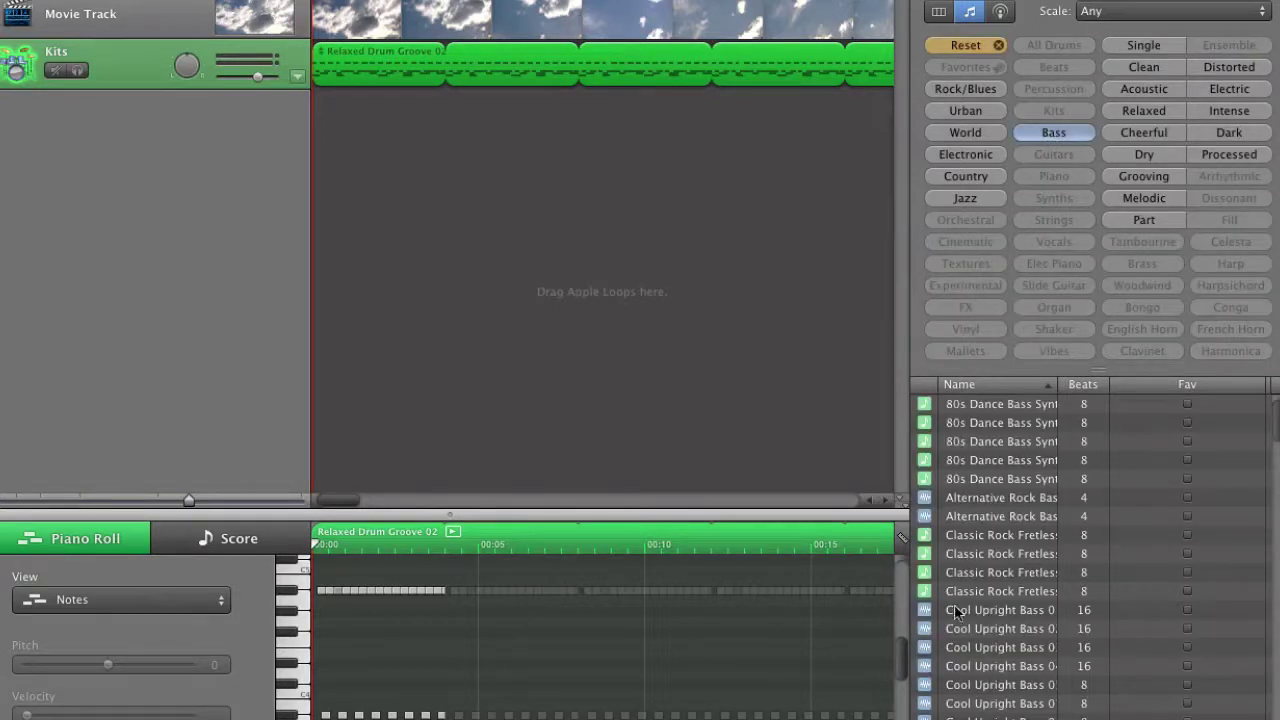
scroll(960, 600, "down", 10)
scroll(955, 610, "down", 8)
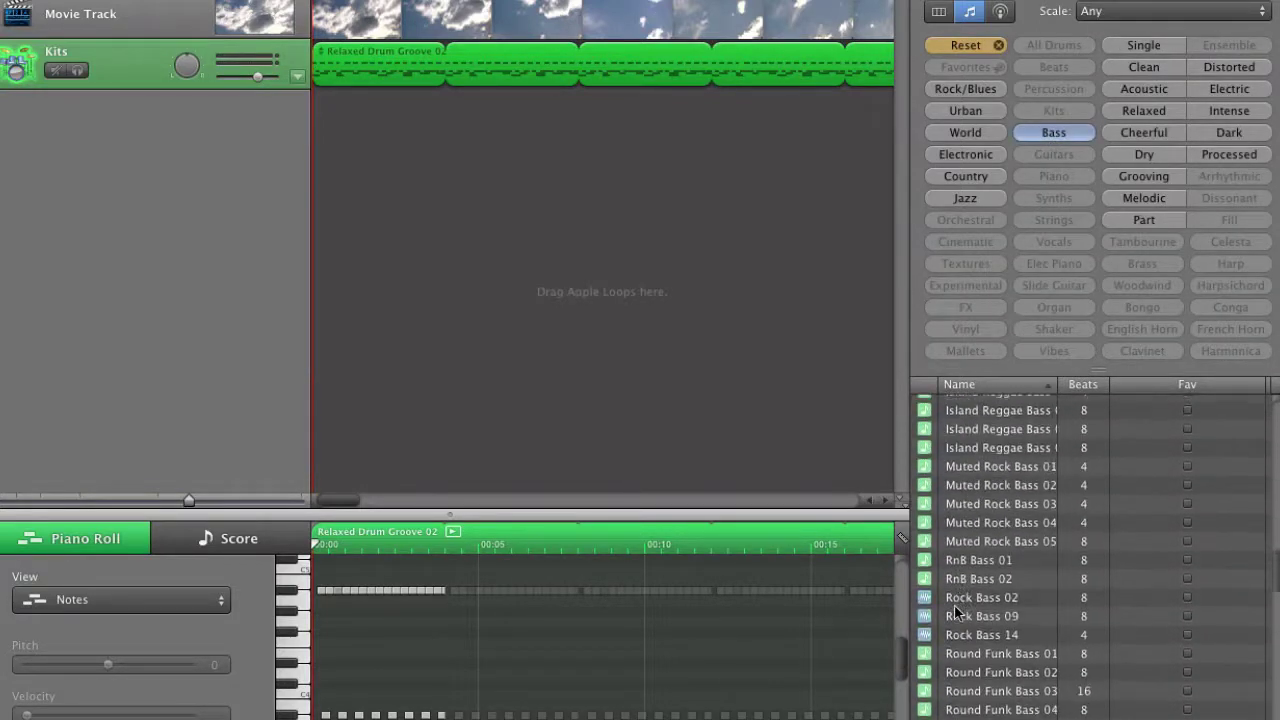
scroll(986, 632, "down", 1)
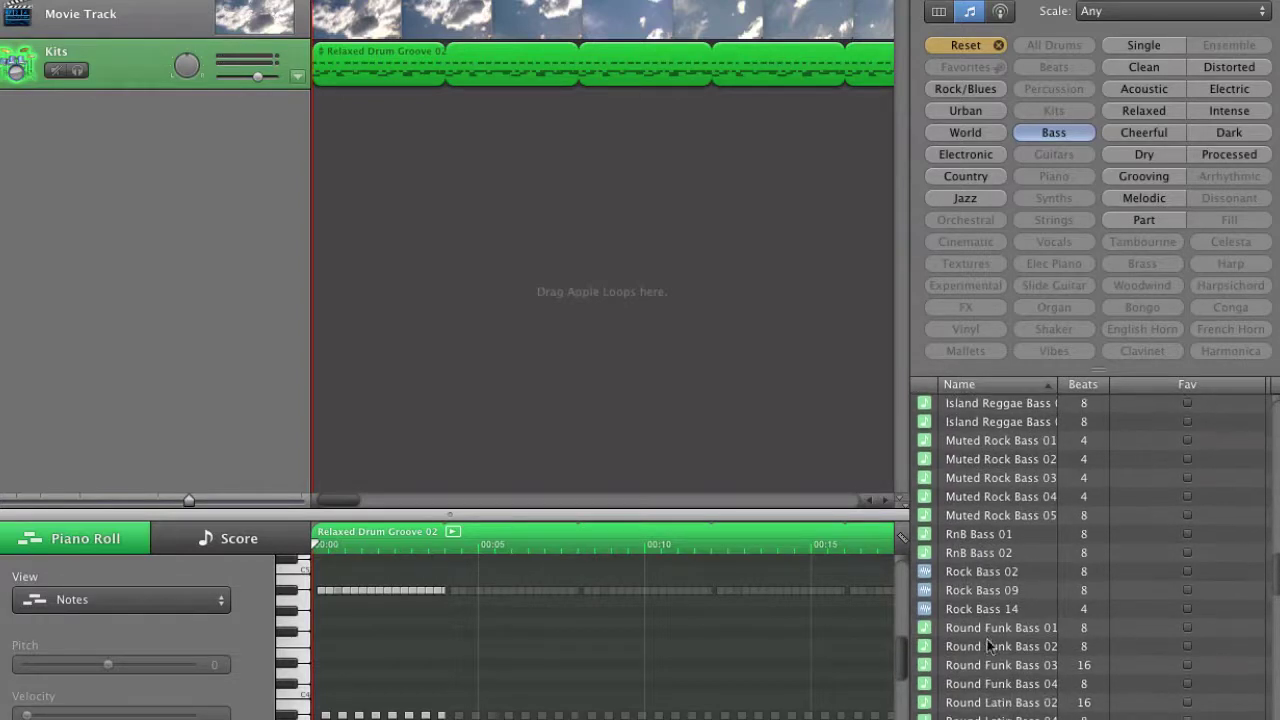
left_click(986, 630)
Step: Drag Round Funk Bass 01 into the song on a new Elec Bass track below the drums
scroll(986, 625, "down", 1)
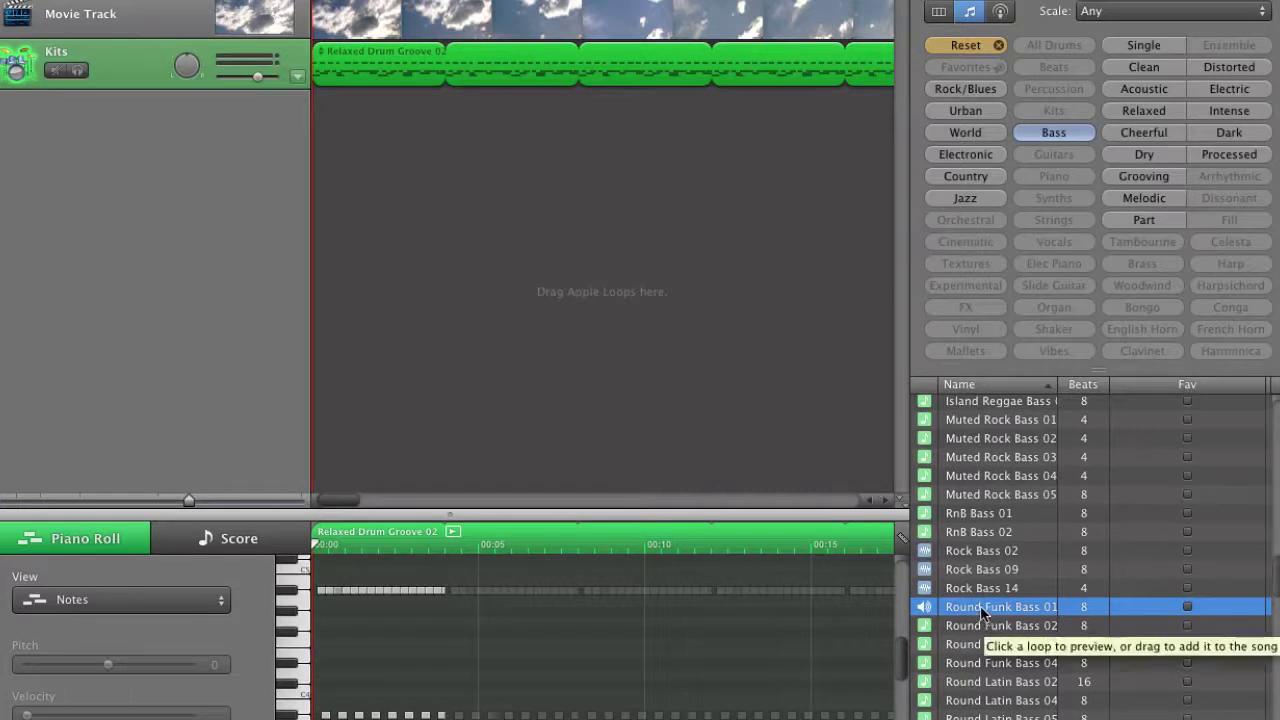
left_click_drag(986, 618, 326, 150)
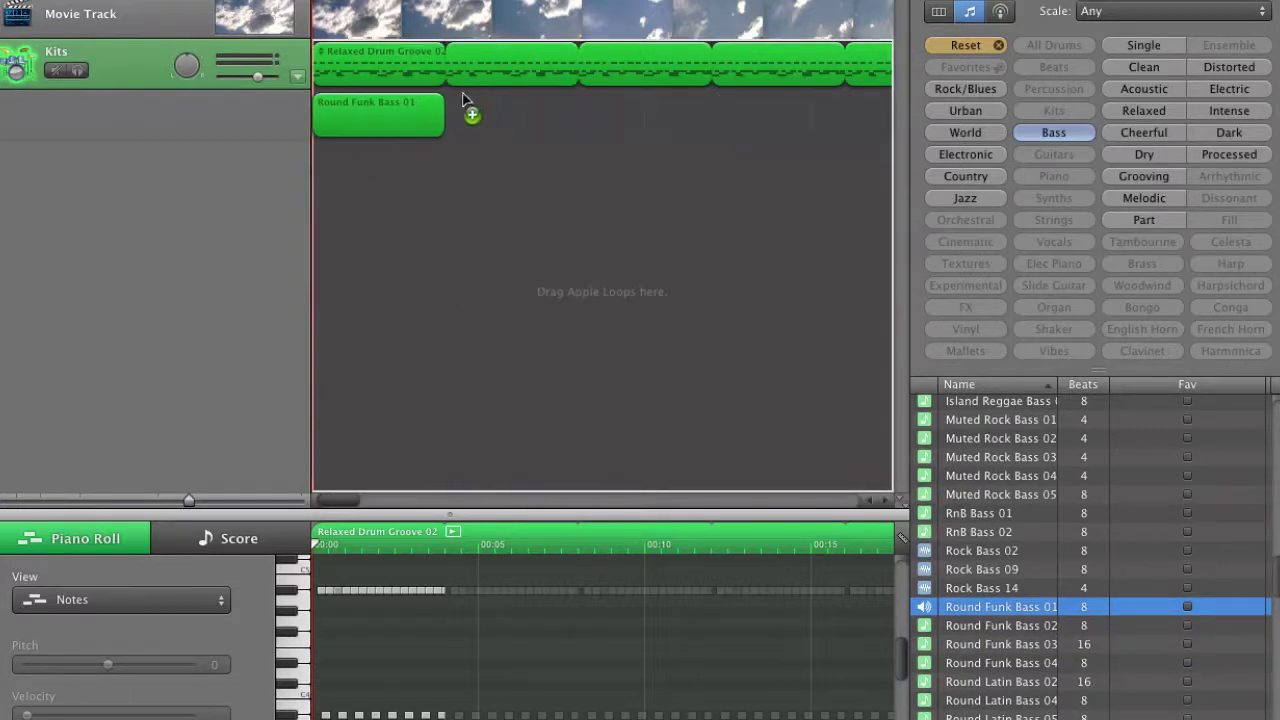
left_click_drag(470, 91, 555, 123)
scroll(560, 290, "left", 5)
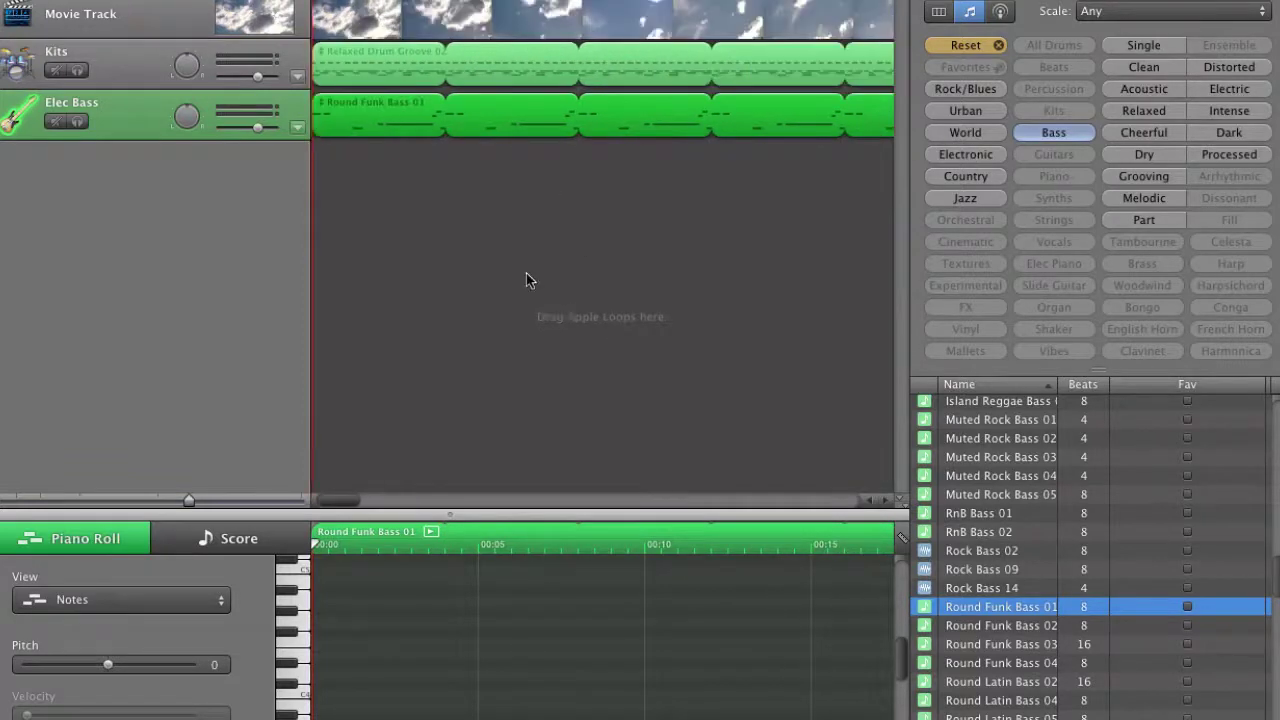
Step: Play the song with the new bass part, then reset the keyword filter
key("space")
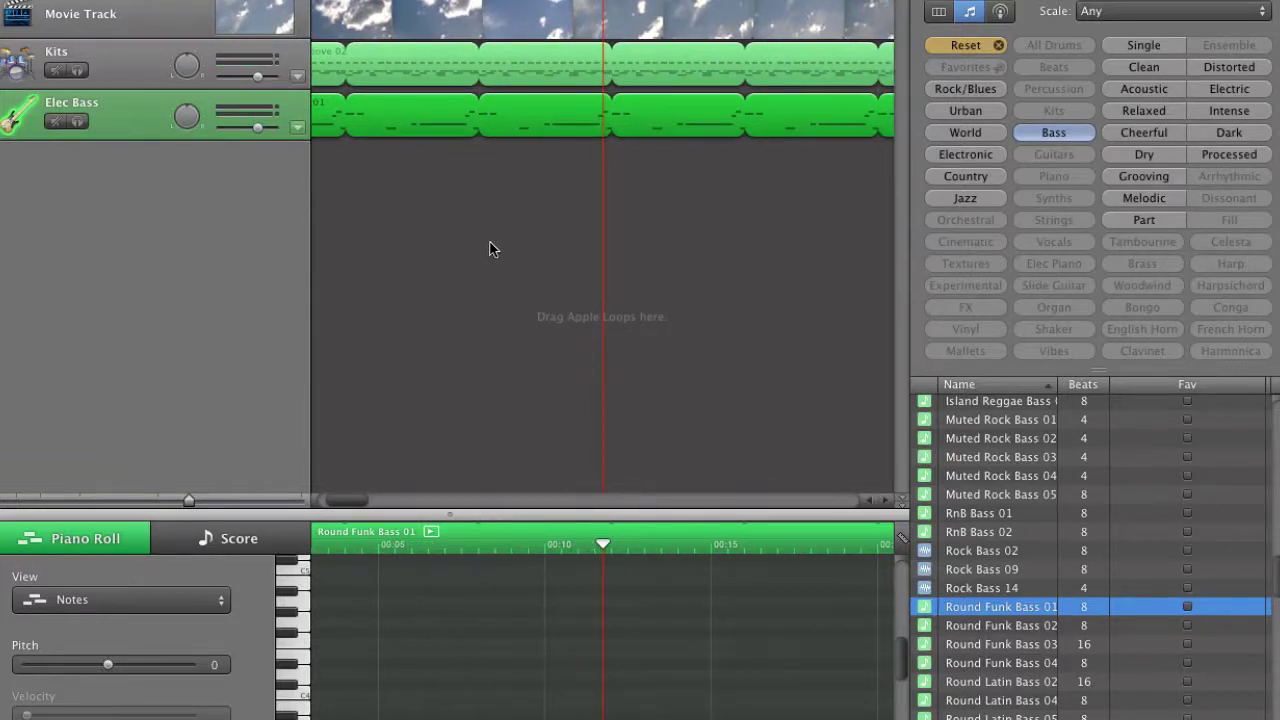
scroll(1042, 542, "up", 2)
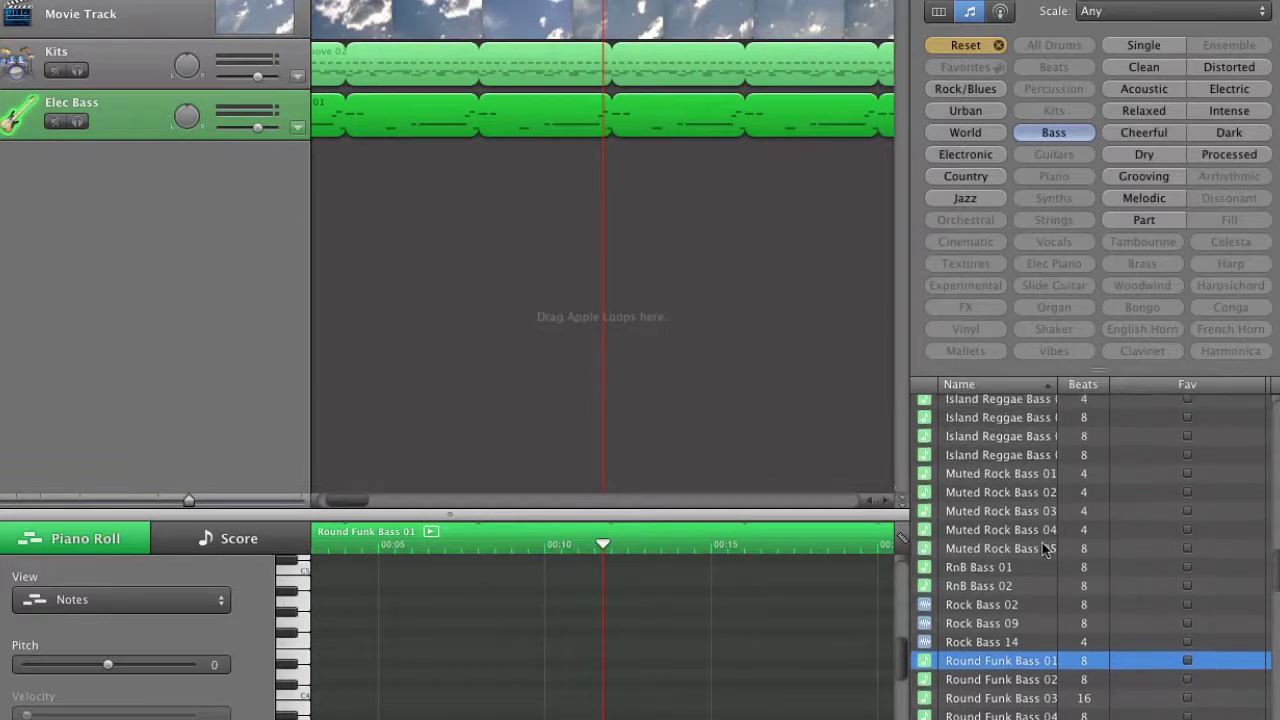
scroll(1042, 542, "down", 6)
scroll(1042, 542, "down", 5)
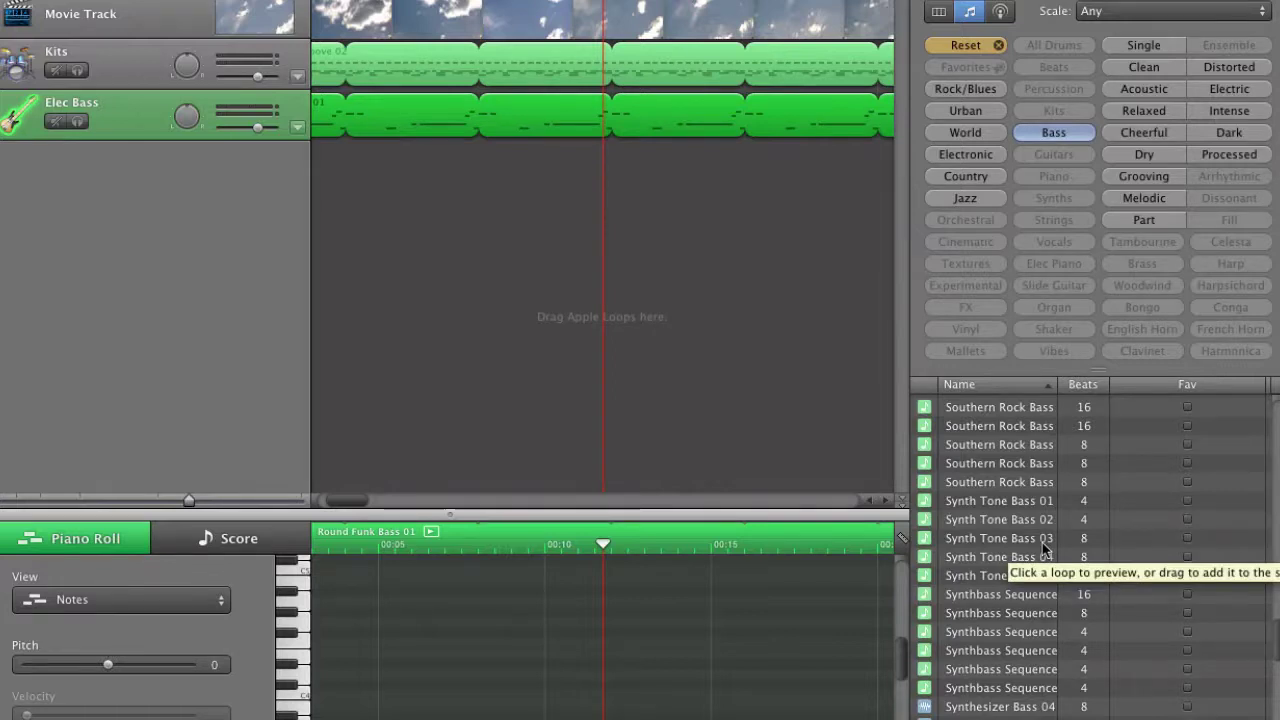
scroll(1042, 545, "down", 3)
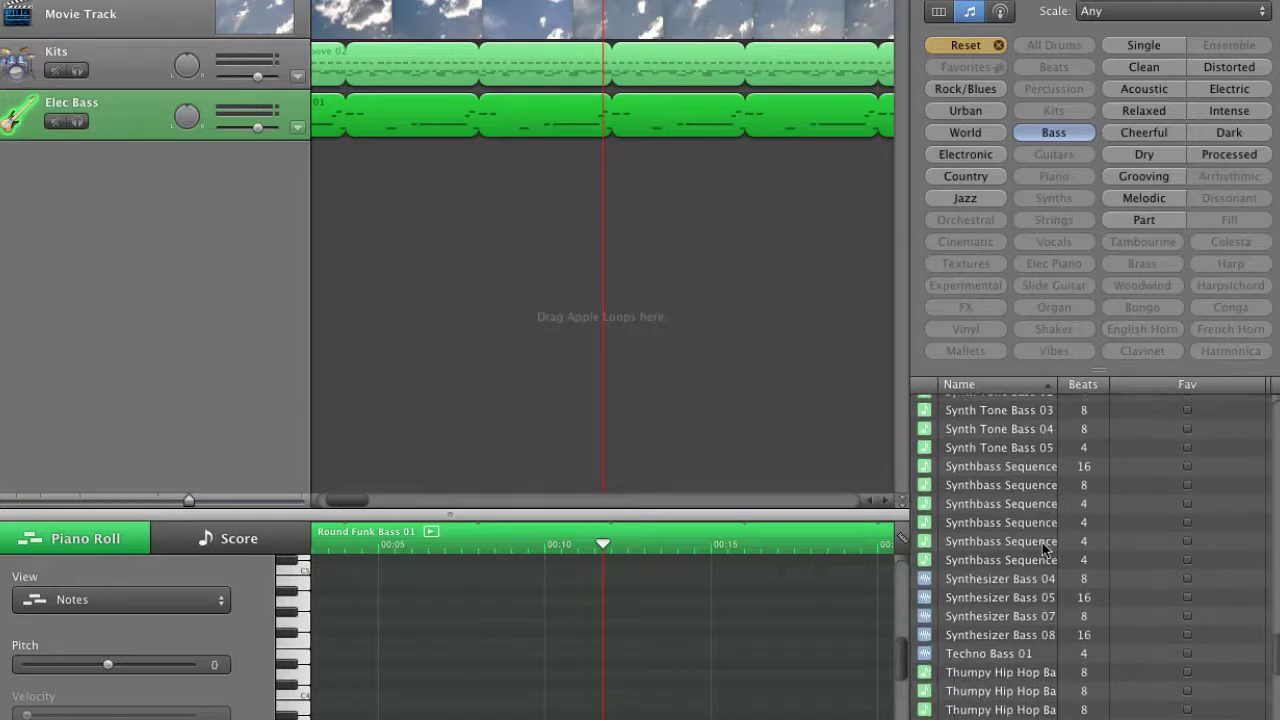
scroll(1043, 547, "down", 10)
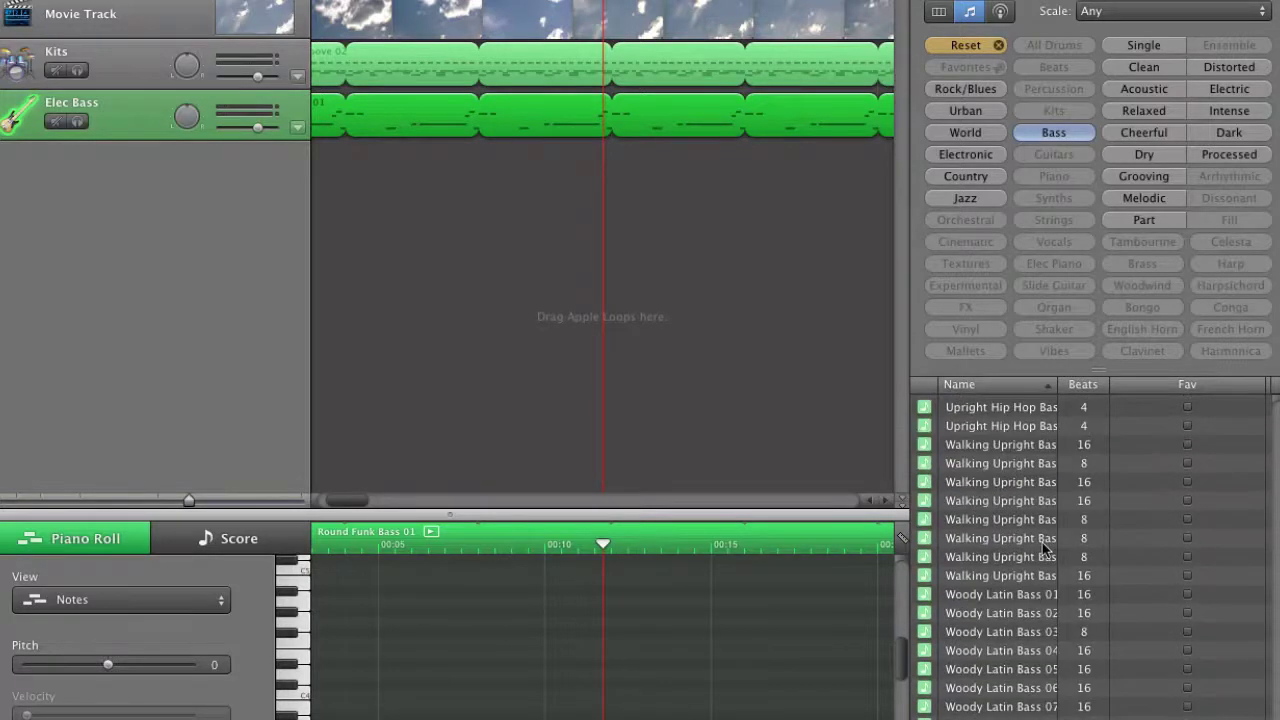
left_click(998, 46)
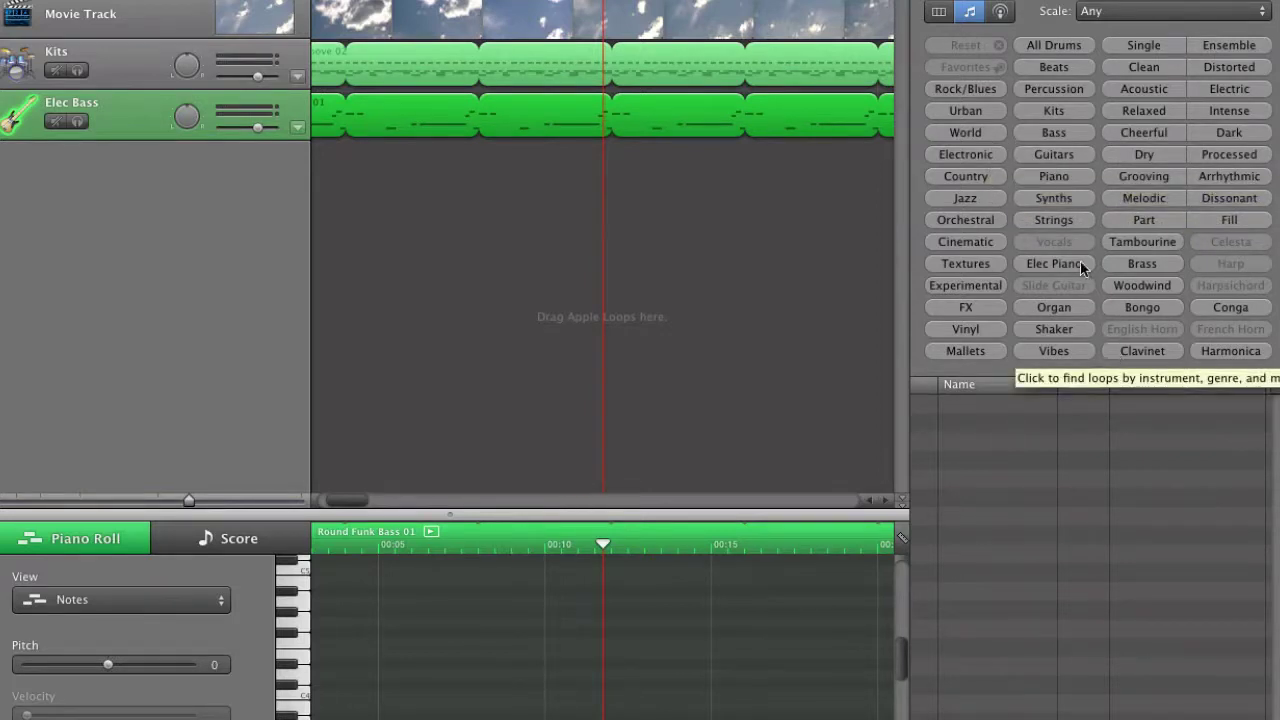
Step: Filter to Synths and add a Chordal Synth Pattern loop as a new Synths track
left_click(1066, 197)
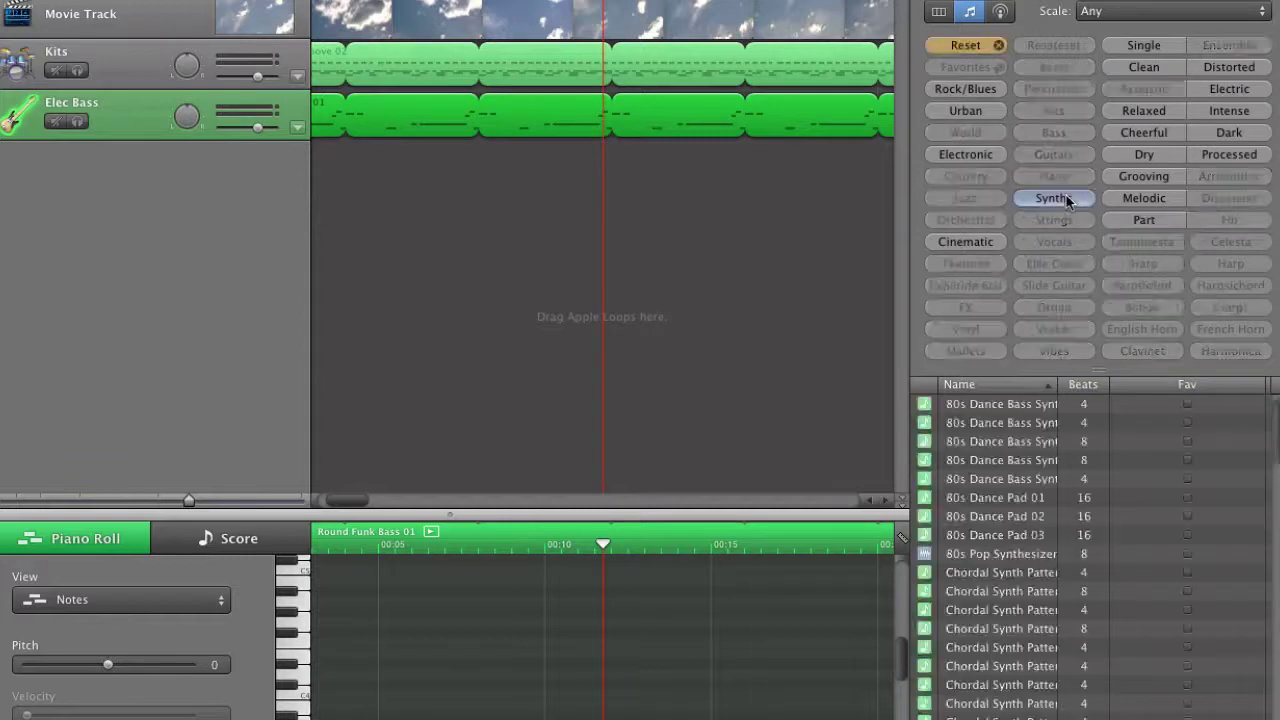
left_click(1013, 665)
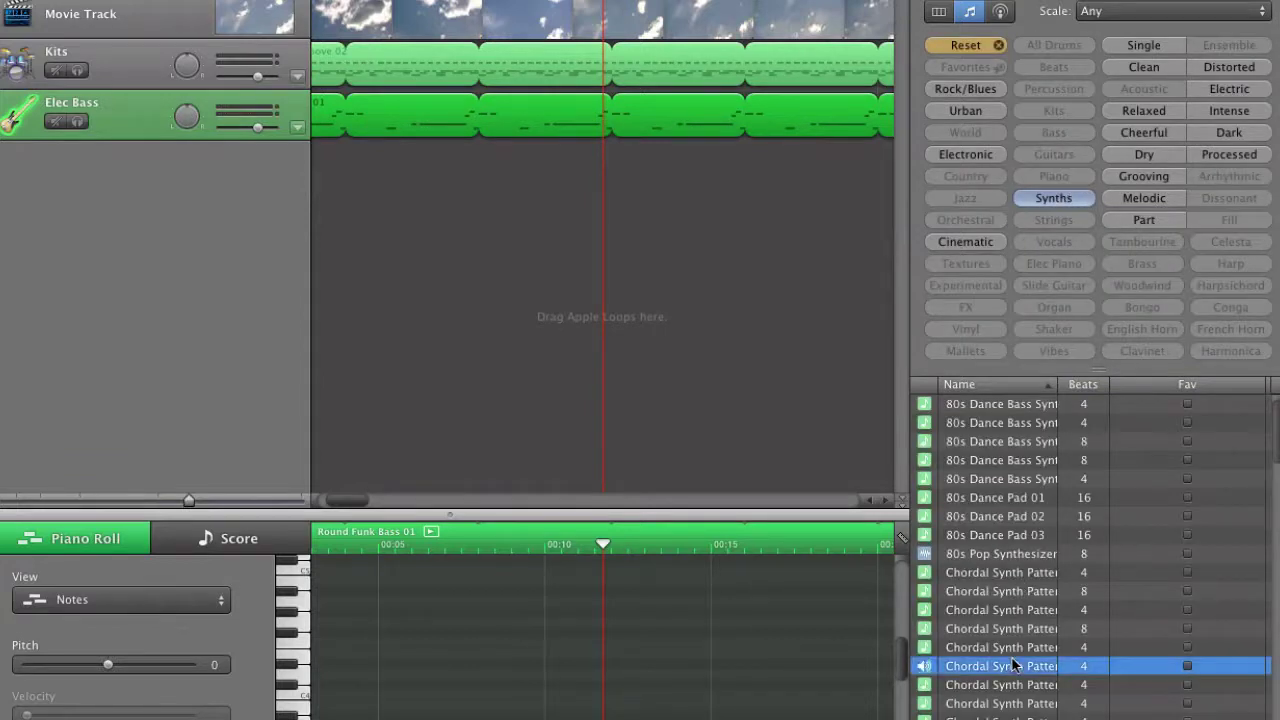
left_click_drag(1013, 665, 495, 302)
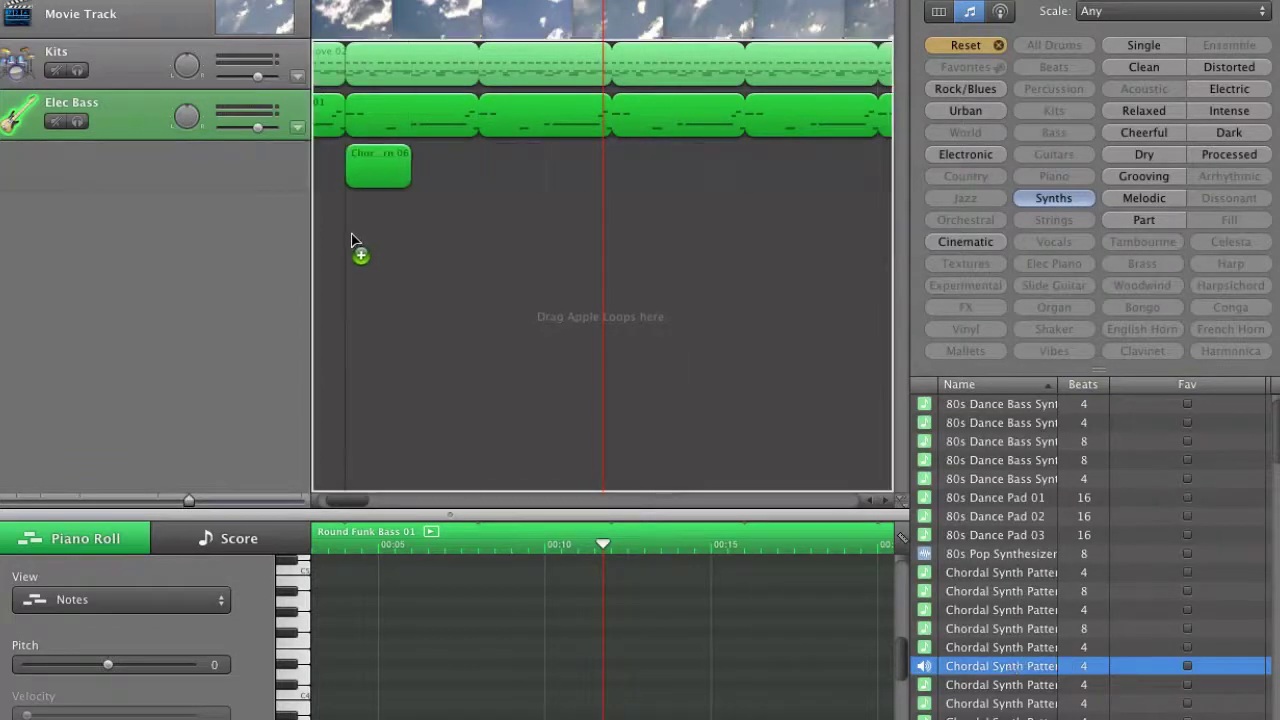
left_click_drag(351, 240, 932, 552)
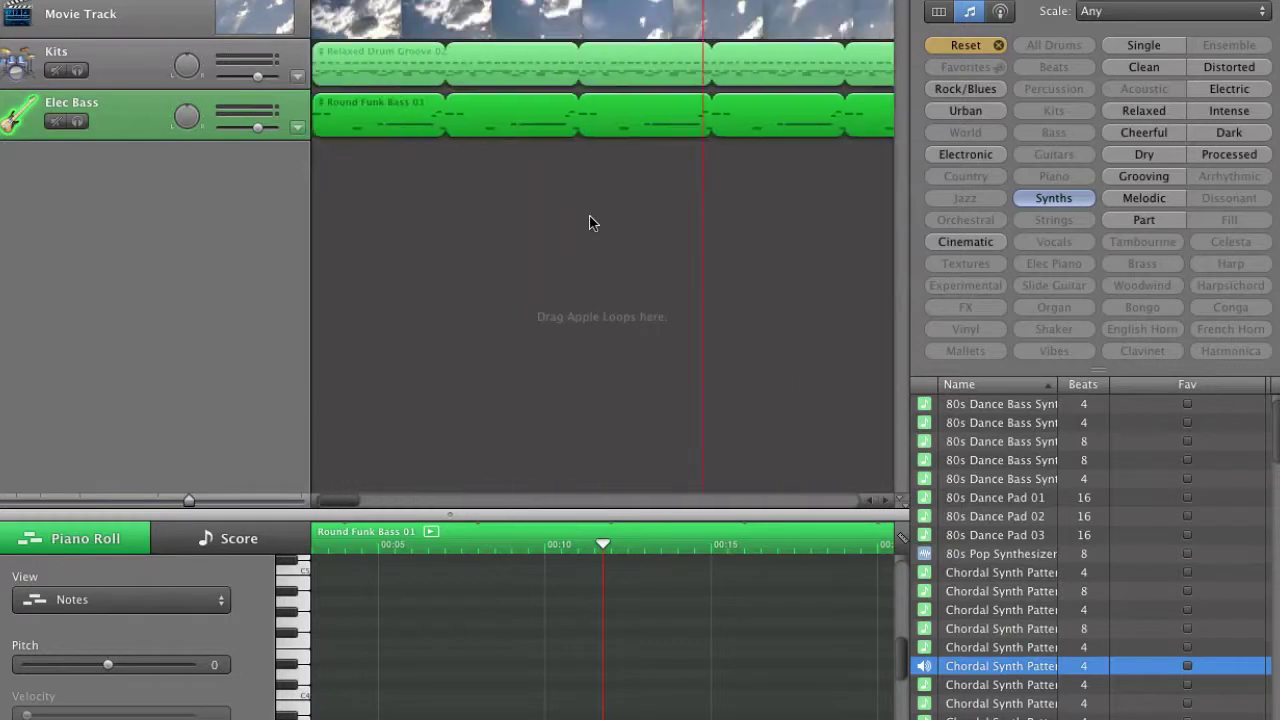
left_click_drag(970, 668, 478, 175)
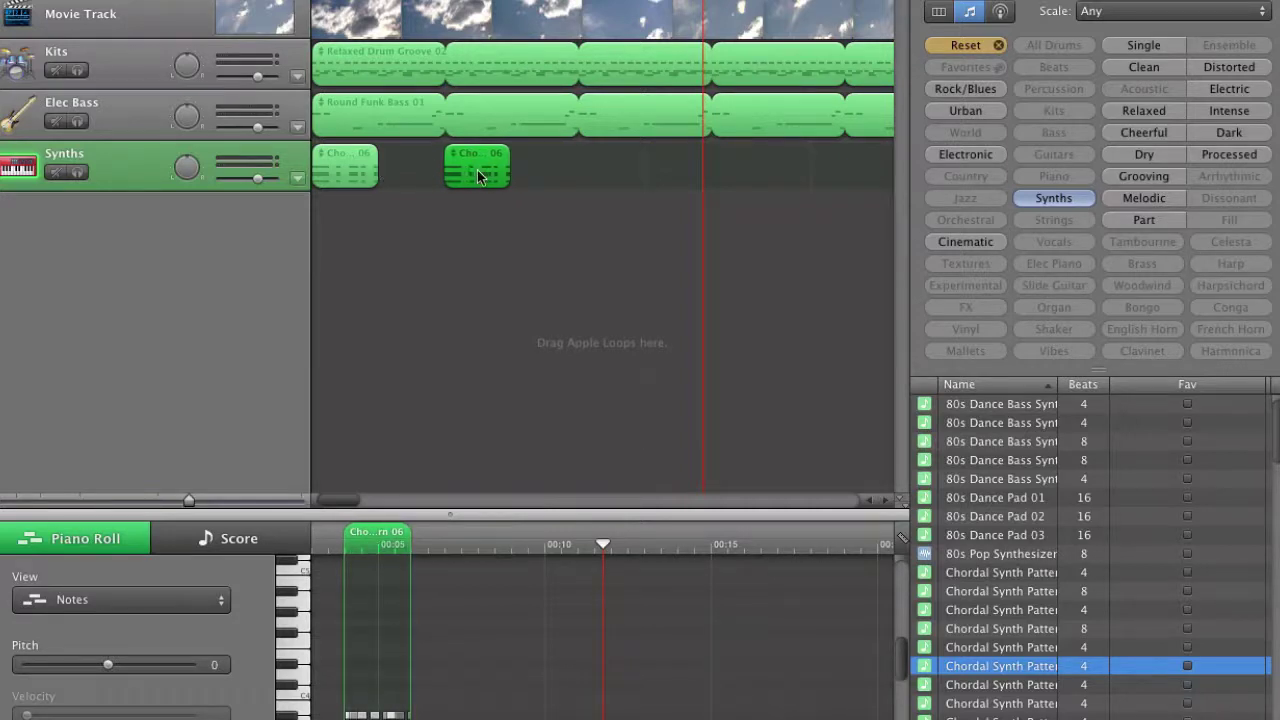
Step: Paste extra copies of the synth region, play them, then select and delete all three regions
key("super+v")
key("space")
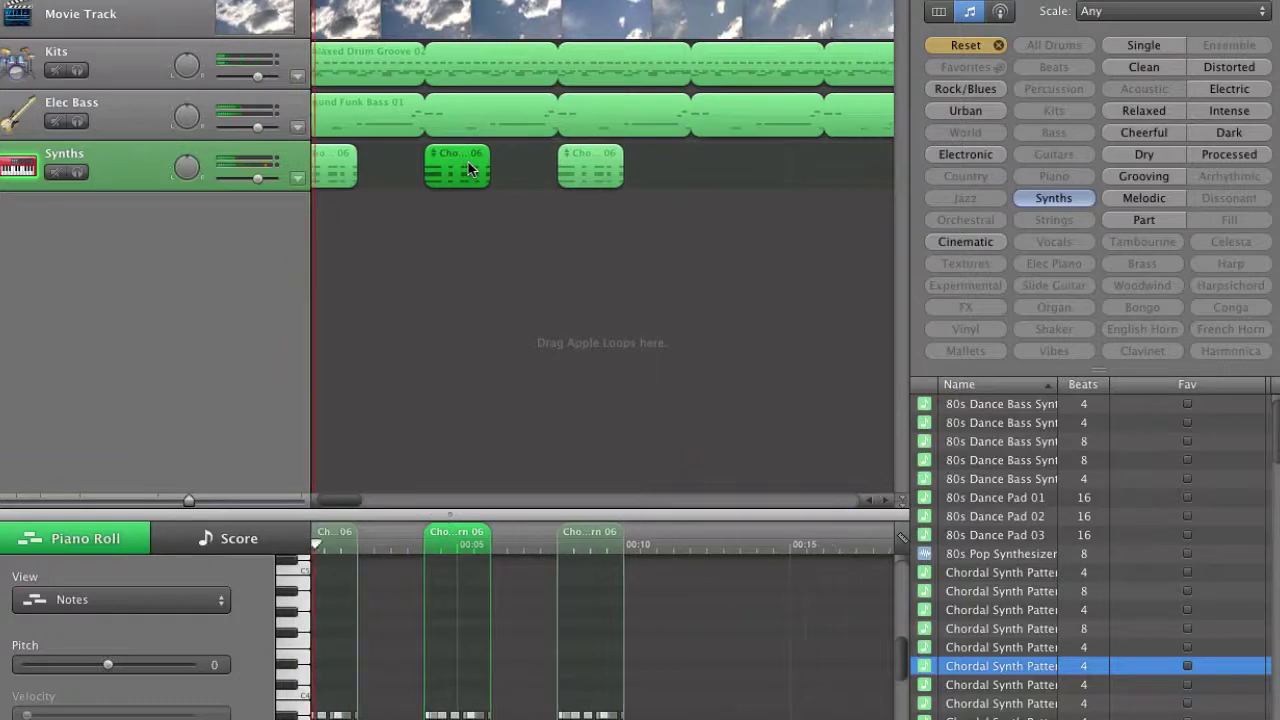
scroll(469, 168, "left", 2)
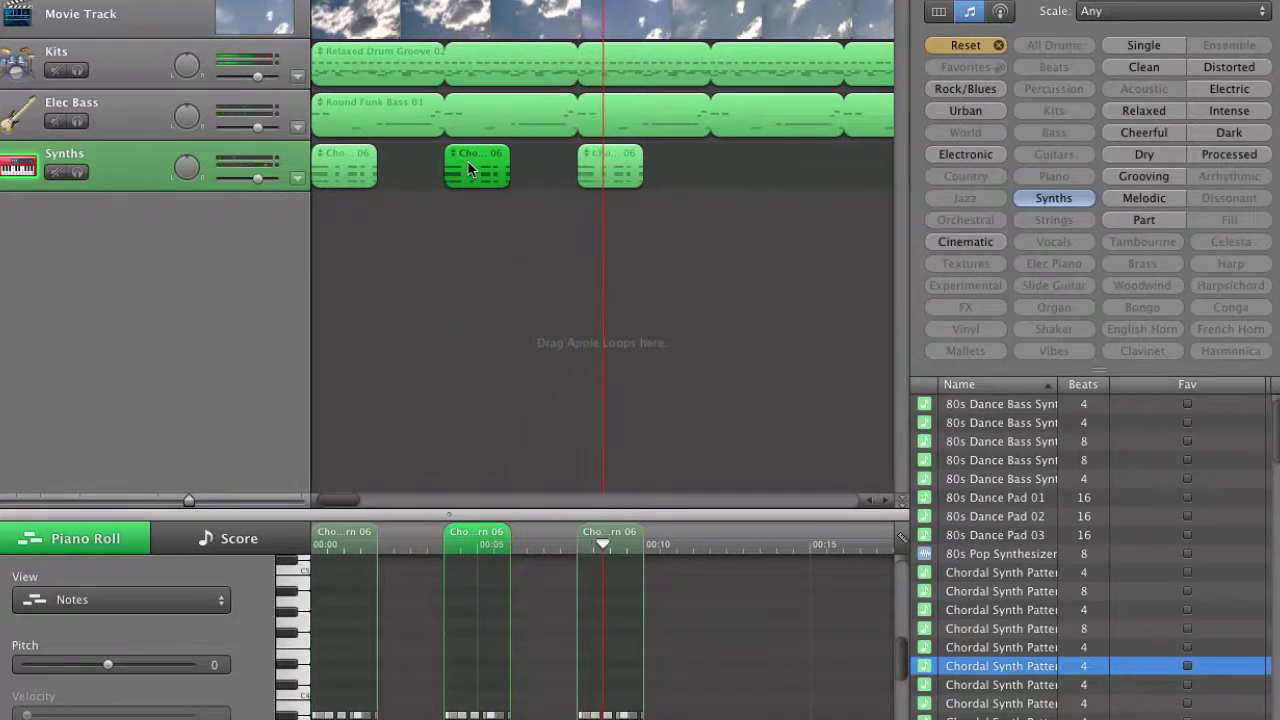
scroll(468, 168, "right", 2)
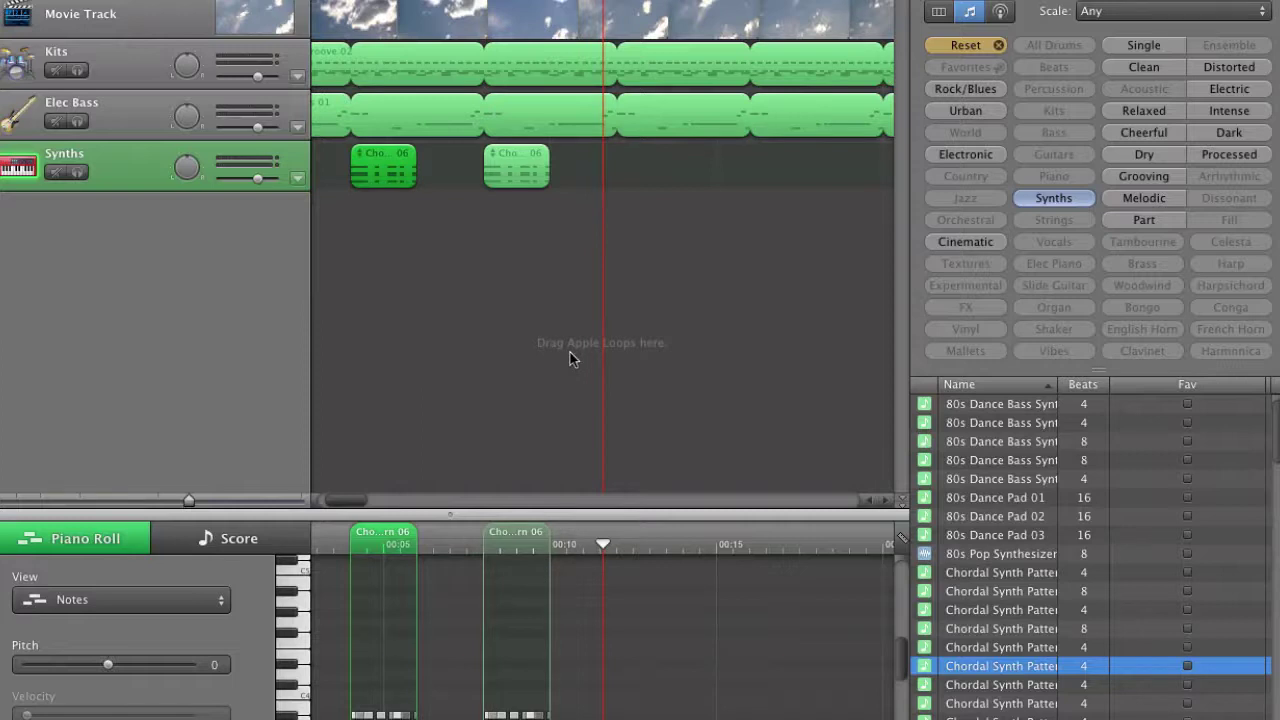
key("super+v")
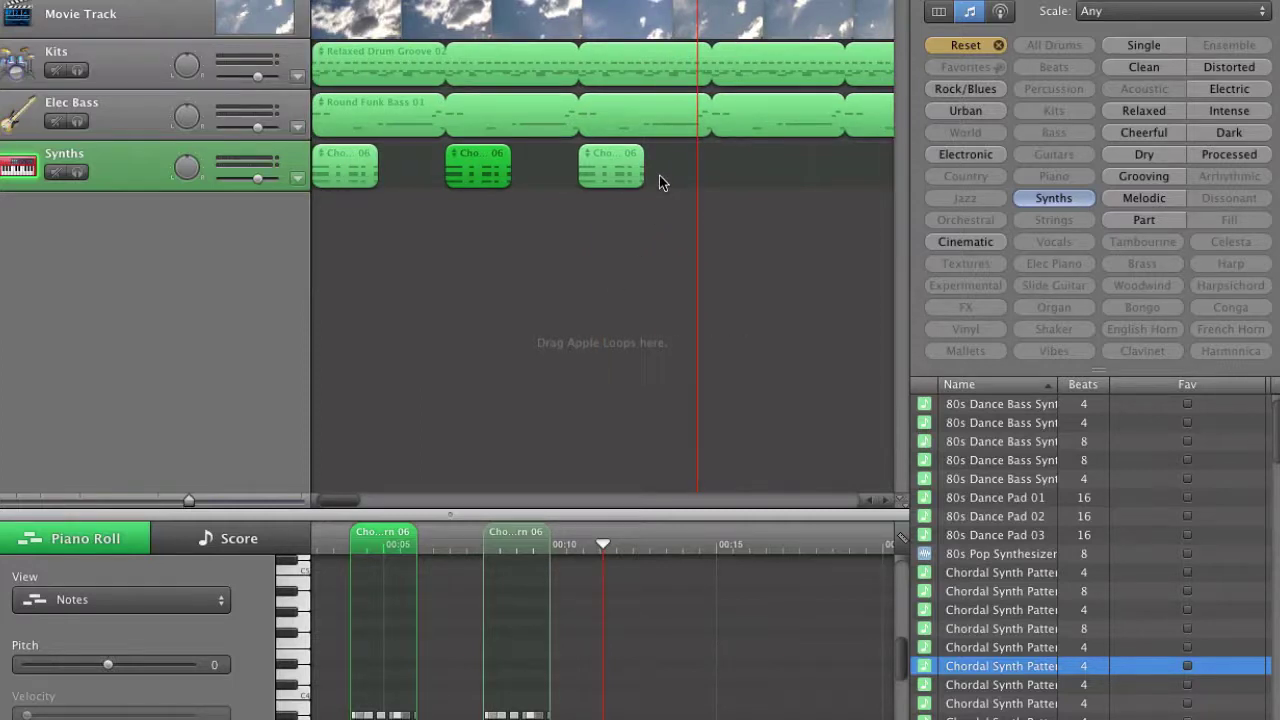
left_click_drag(659, 180, 327, 158)
key("Delete")
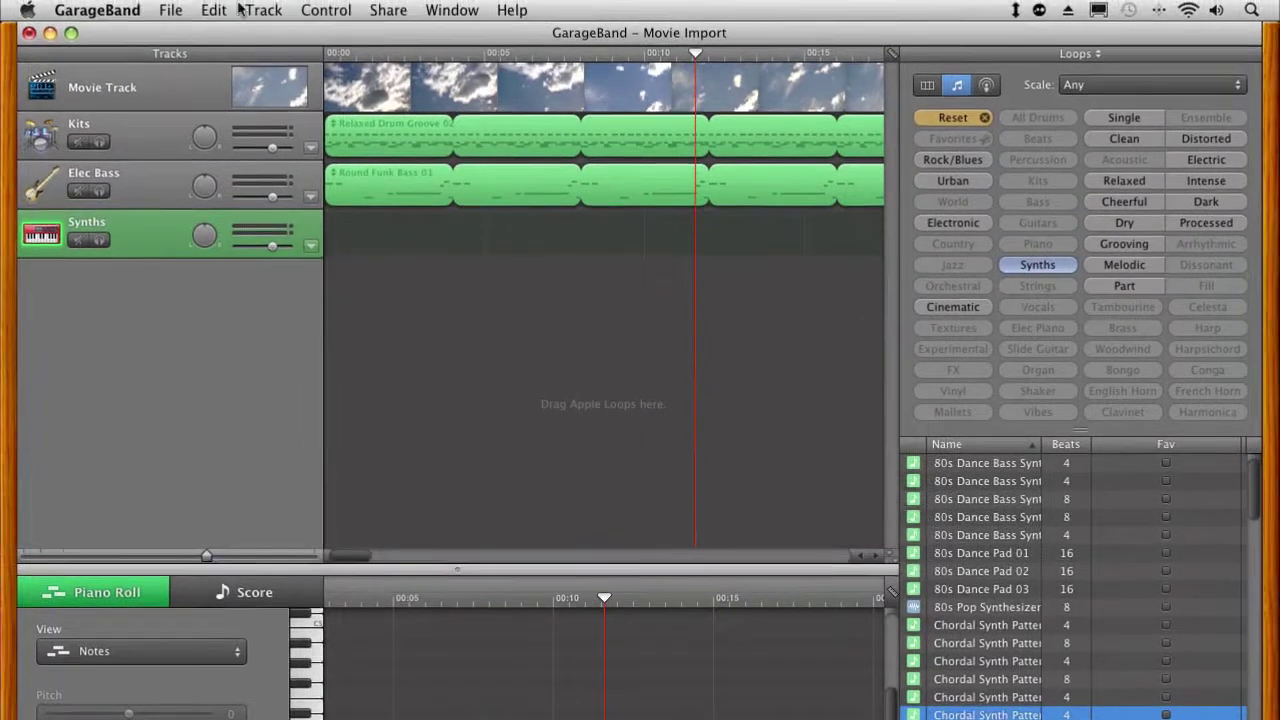
Step: Turn on 'Display original tempo and key' in the Loops preferences and close Preferences
left_click(97, 10)
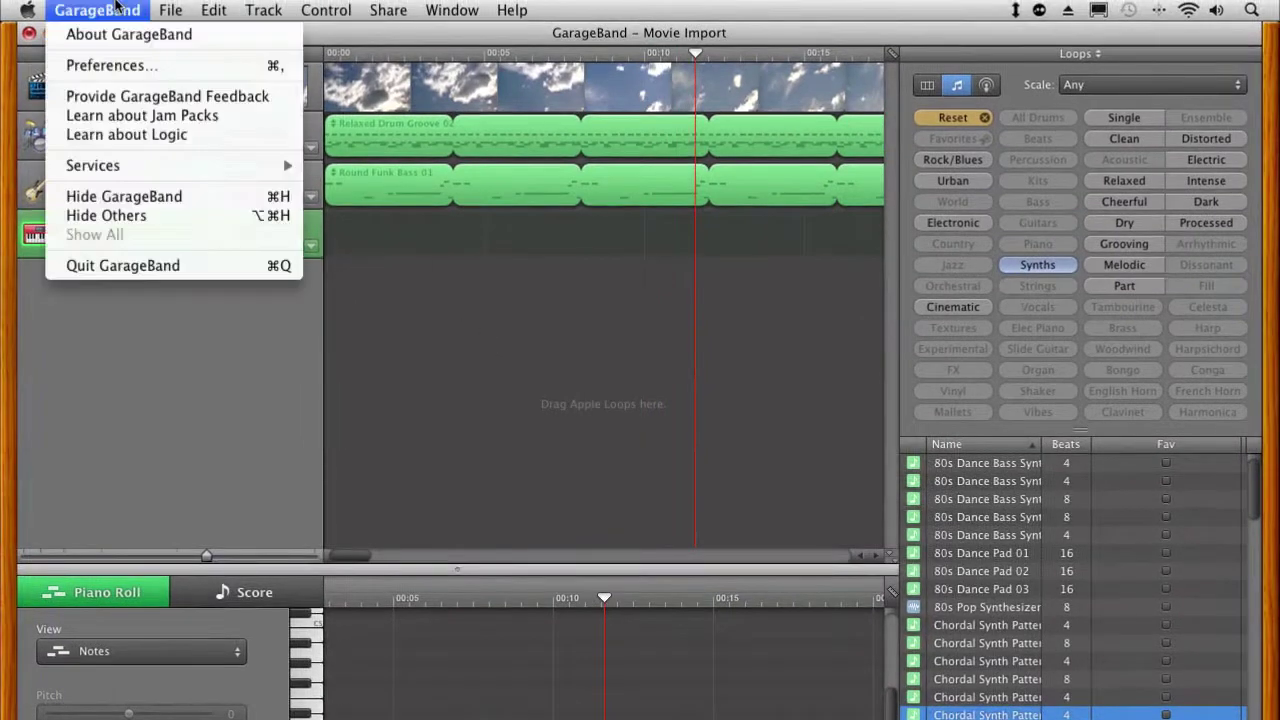
left_click(110, 63)
left_click(548, 142)
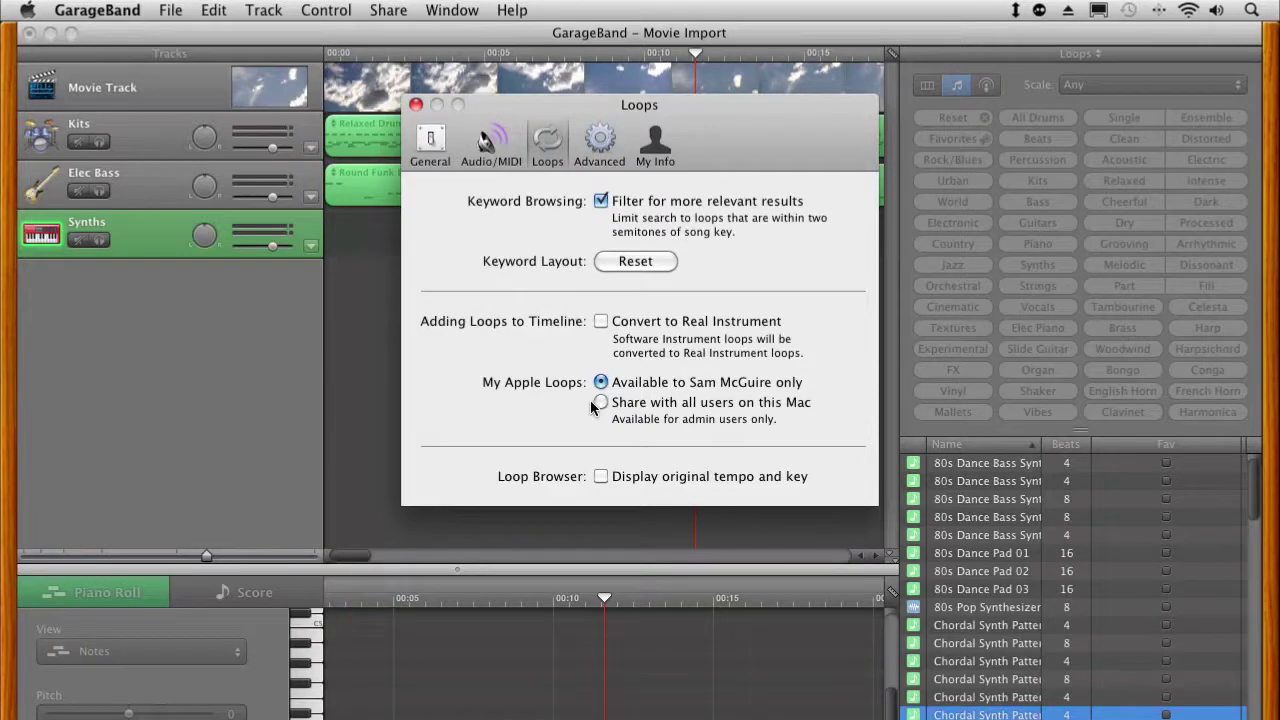
left_click(601, 477)
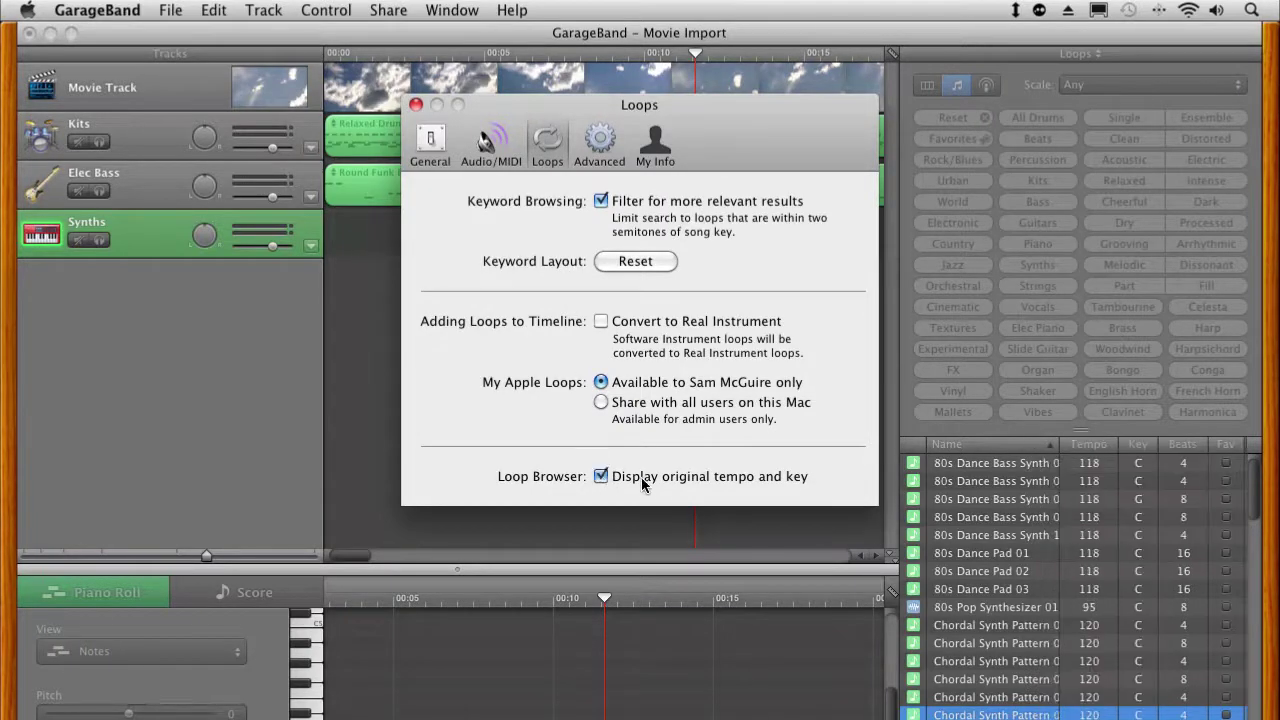
left_click(416, 105)
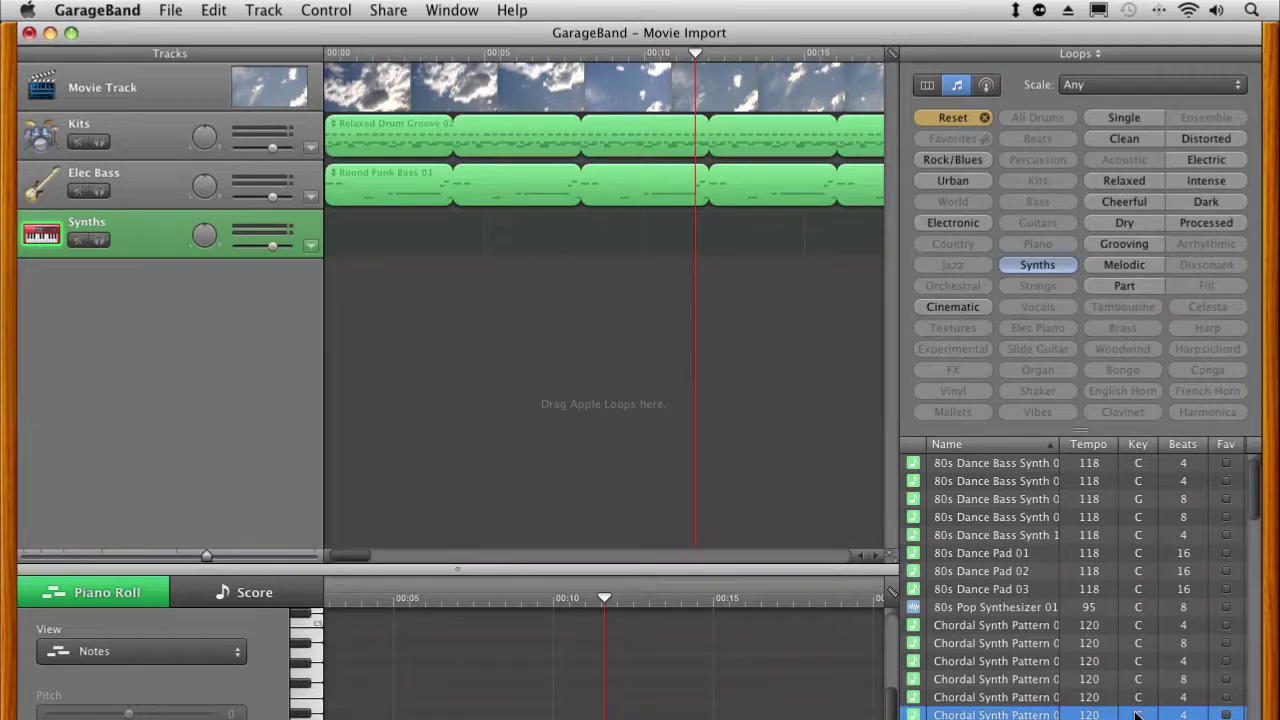
Step: Try Dance Floor Pattern 14 at the Synths track start, play it, then delete it
scroll(1137, 712, "down", 10)
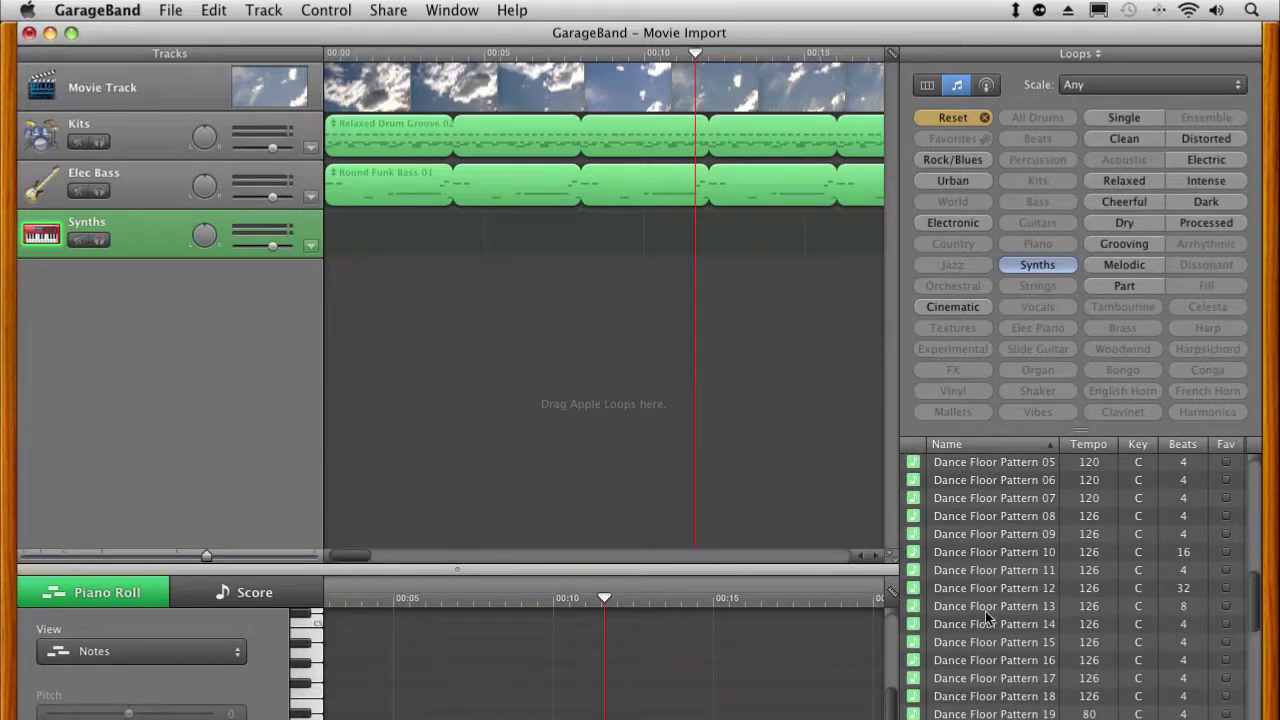
left_click_drag(986, 621, 316, 236)
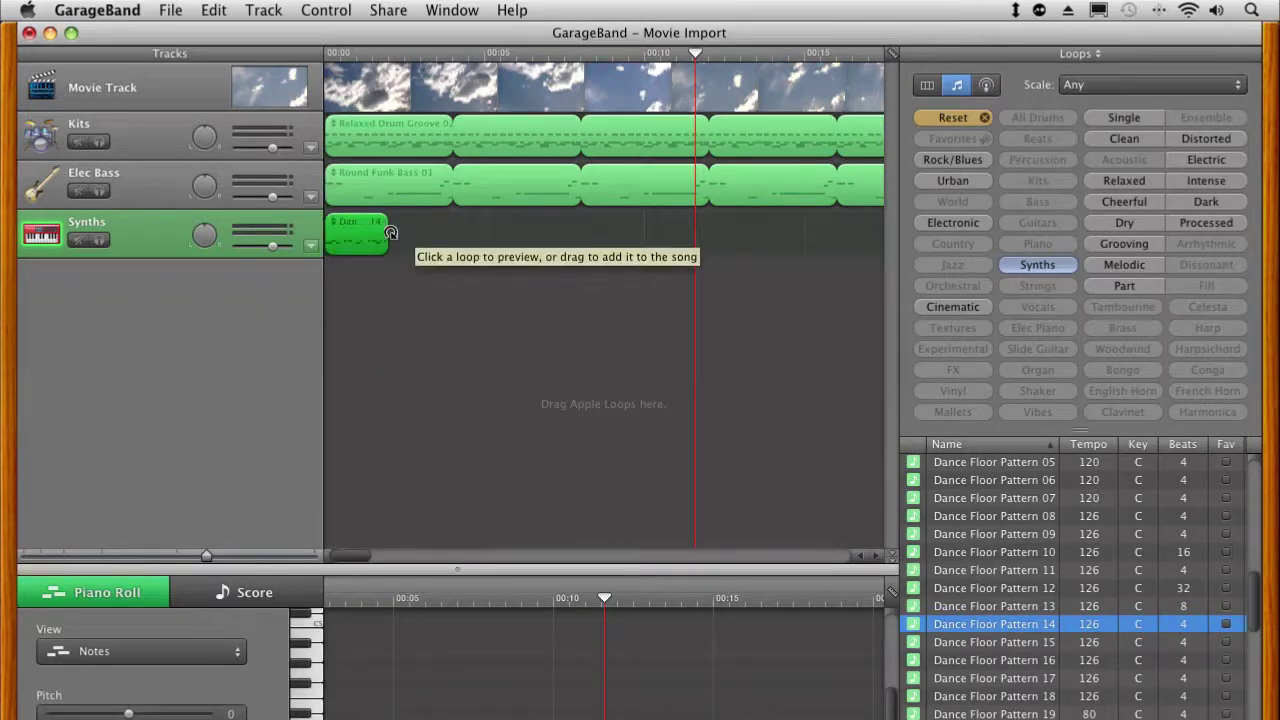
key("Return")
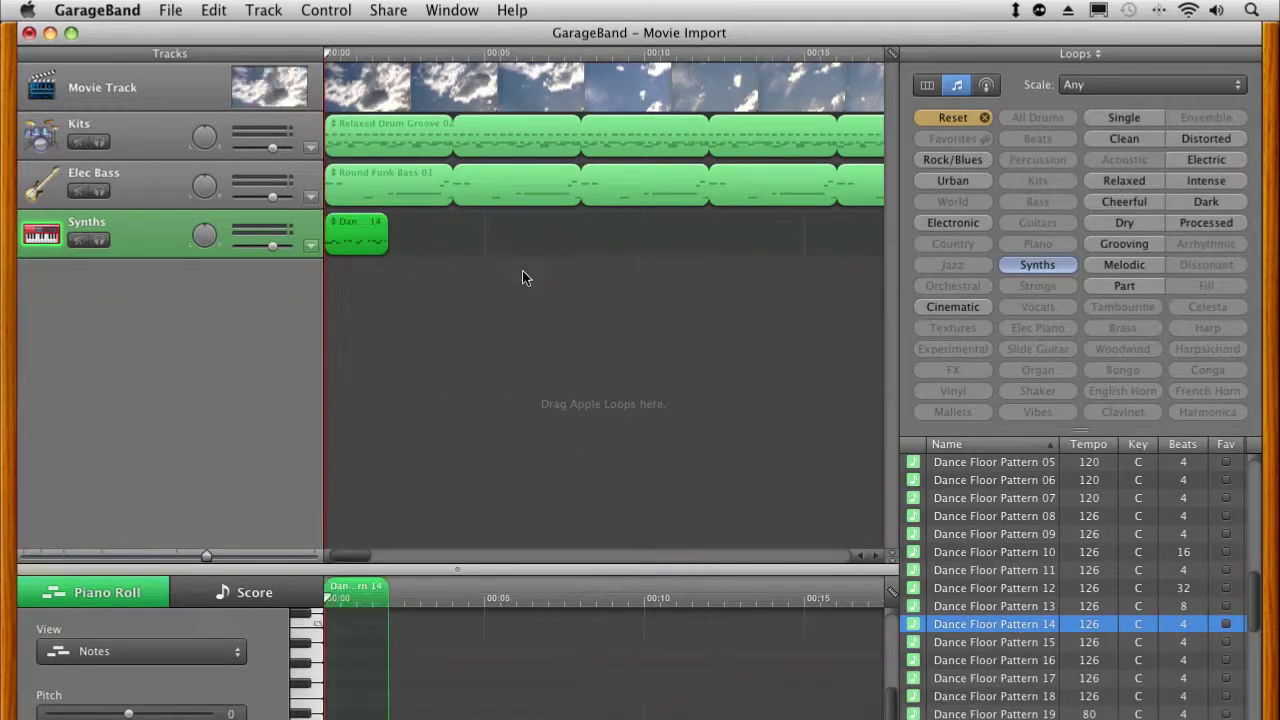
key("space")
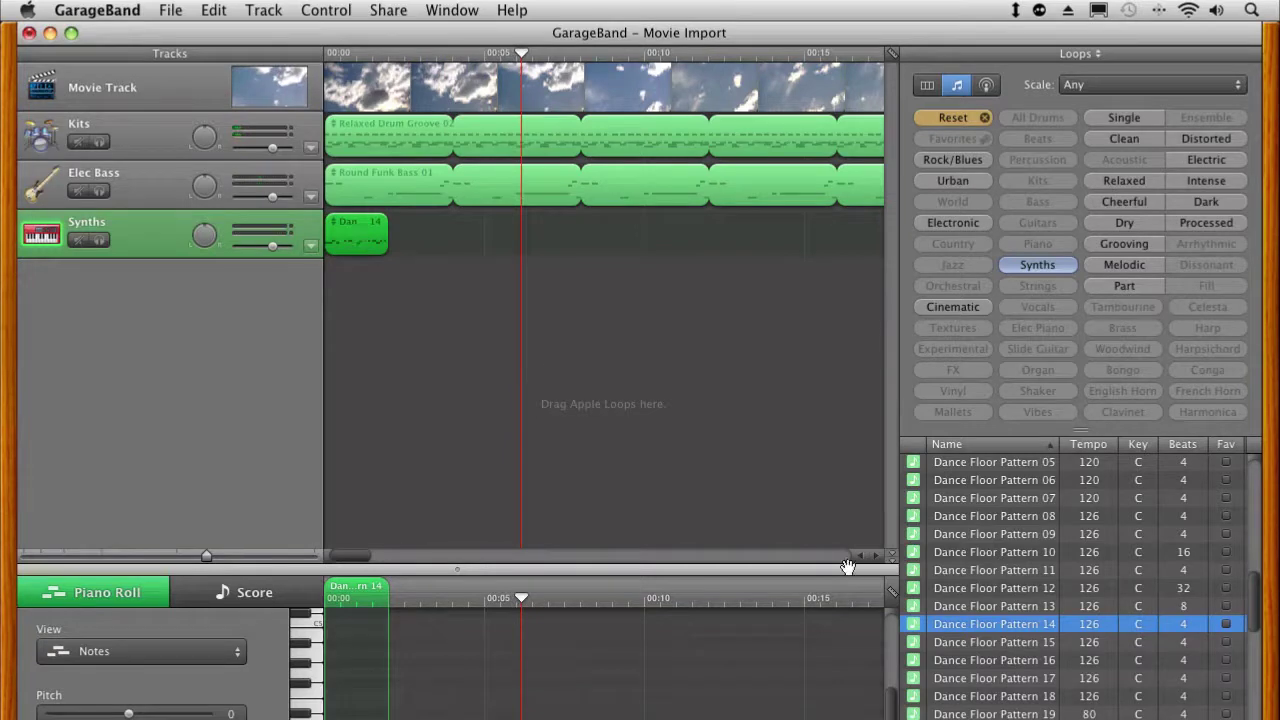
key("Delete")
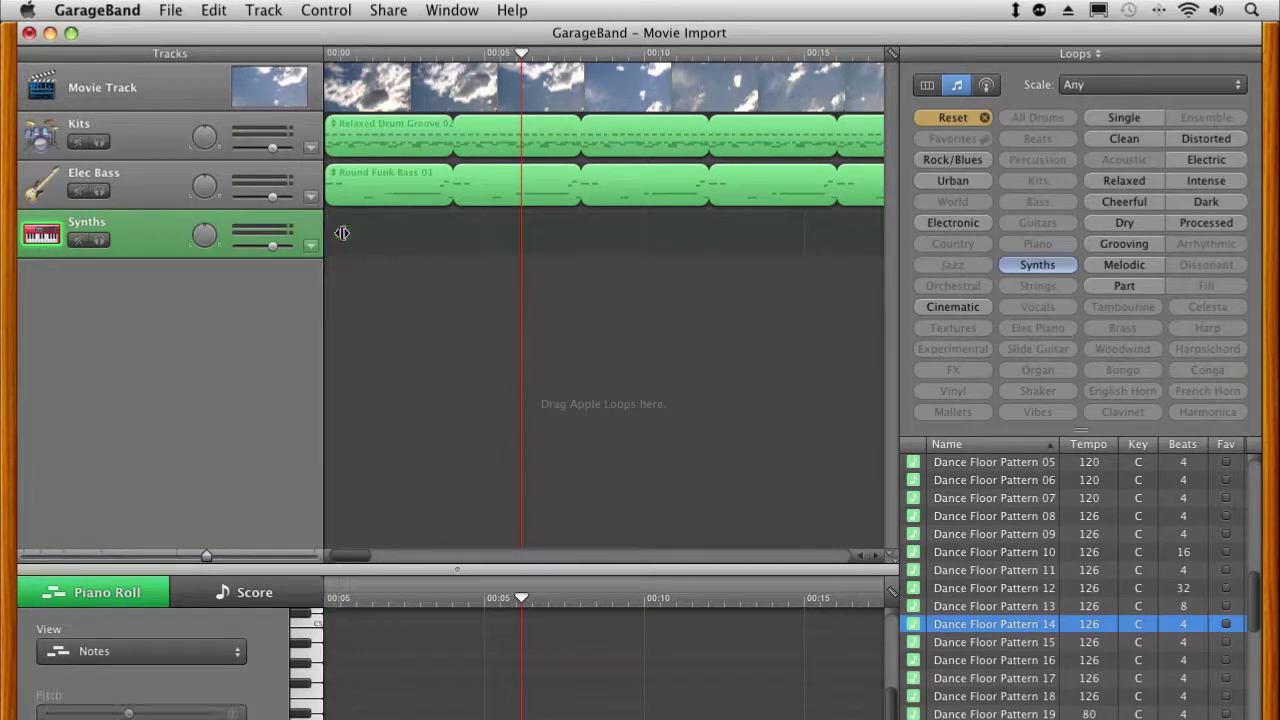
Step: Place Dance Floor Pattern 19 at the Synths track start and play it back
left_click_drag(1015, 712, 326, 228)
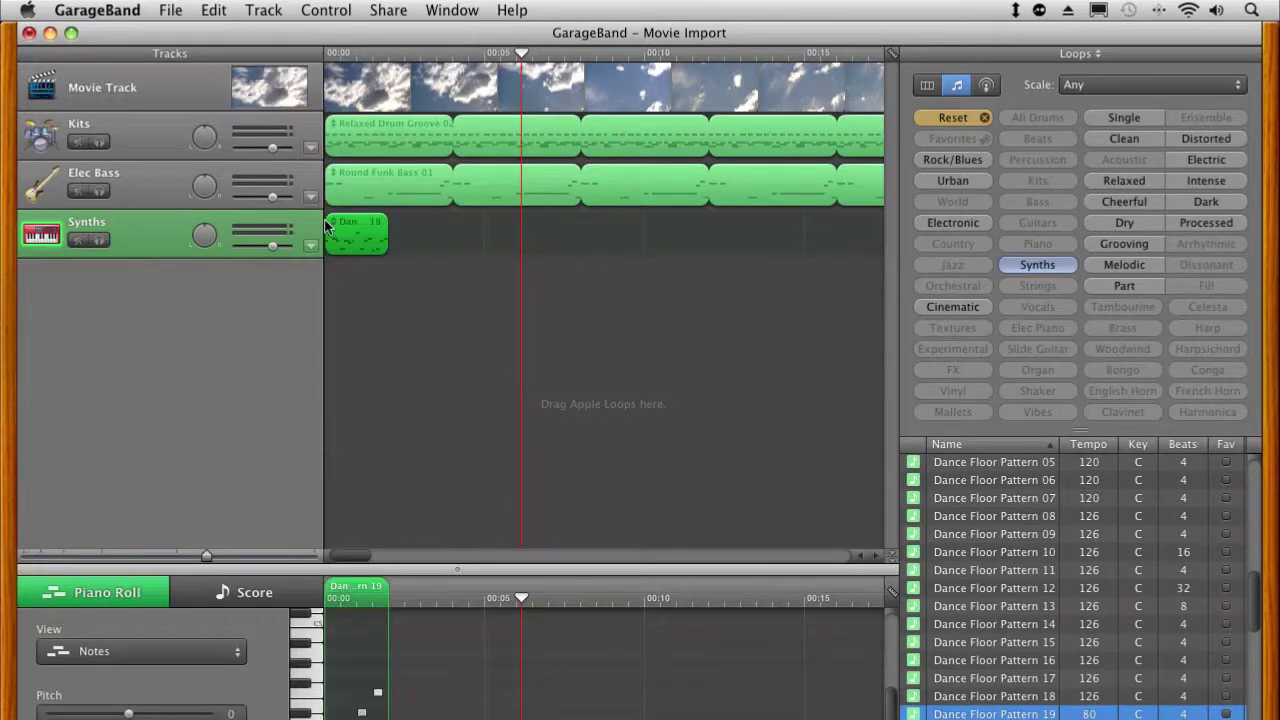
key("Return")
key("space")
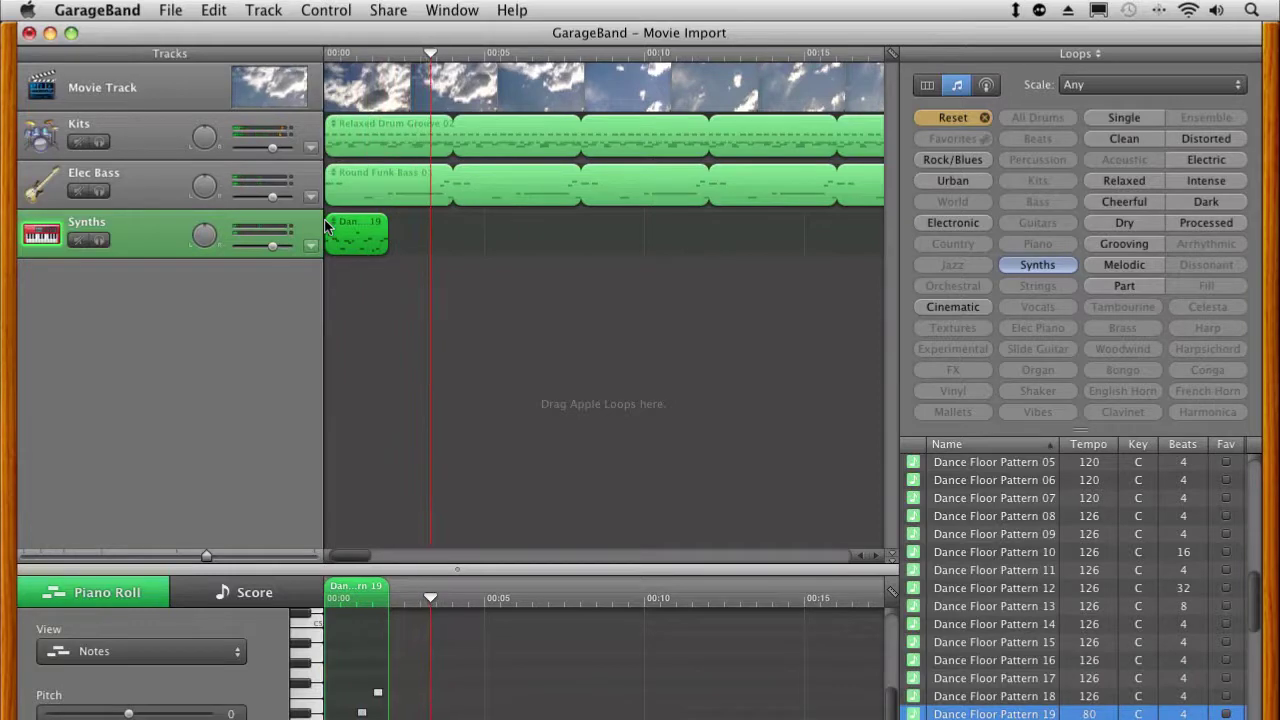
key("space")
Step: Copy the Pattern 19 region to about 00:04 and 00:09, replaying the arrangement after each
left_click_drag(346, 240, 474, 243)
key("Return")
key("space")
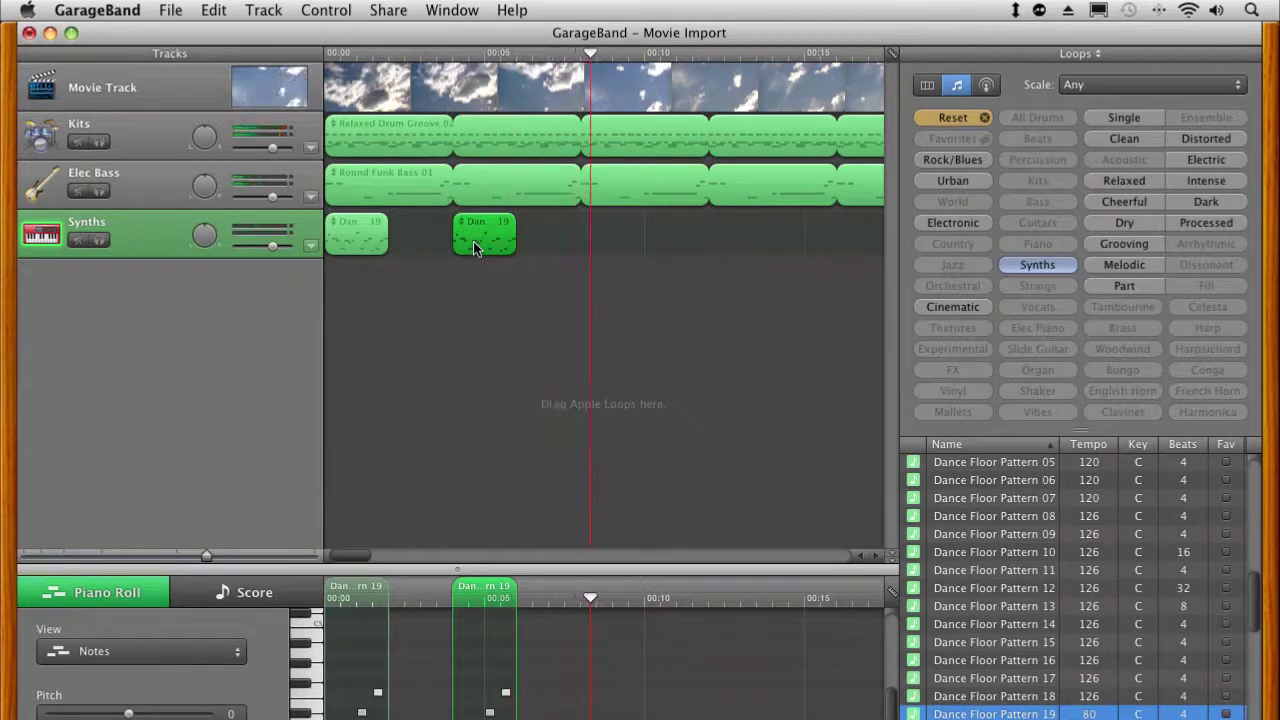
left_click_drag(475, 248, 604, 249)
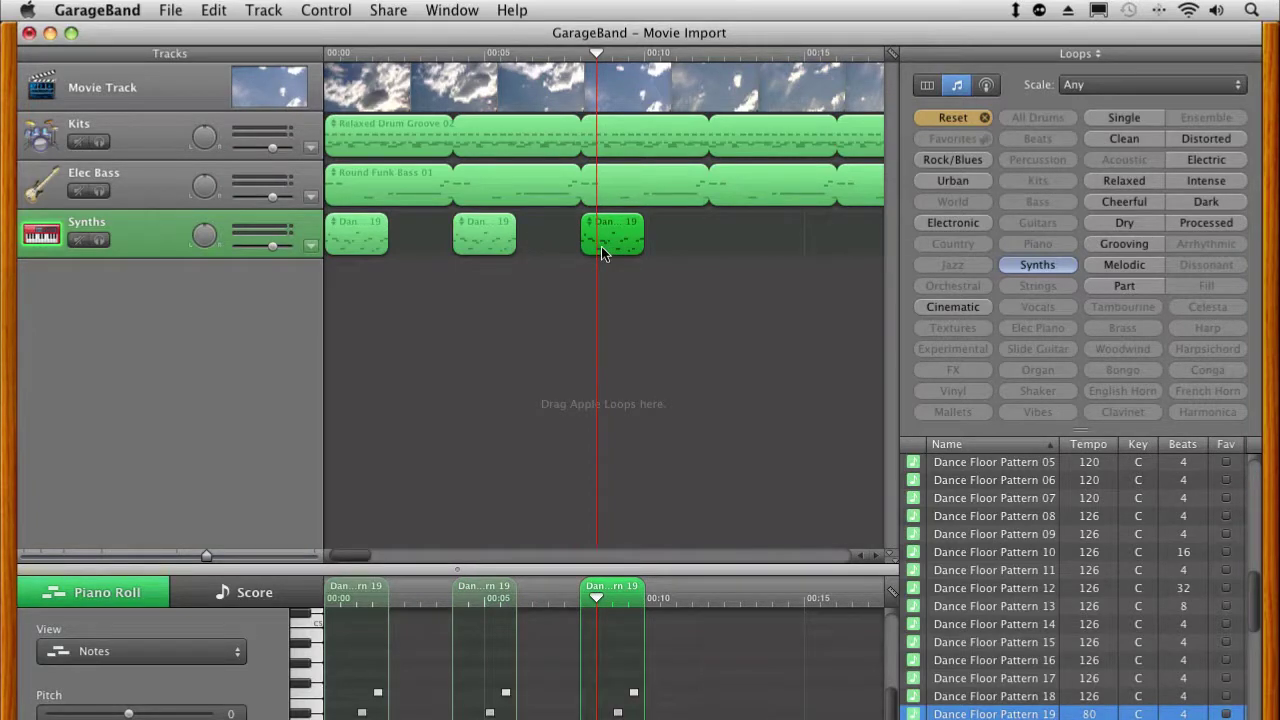
key("Return")
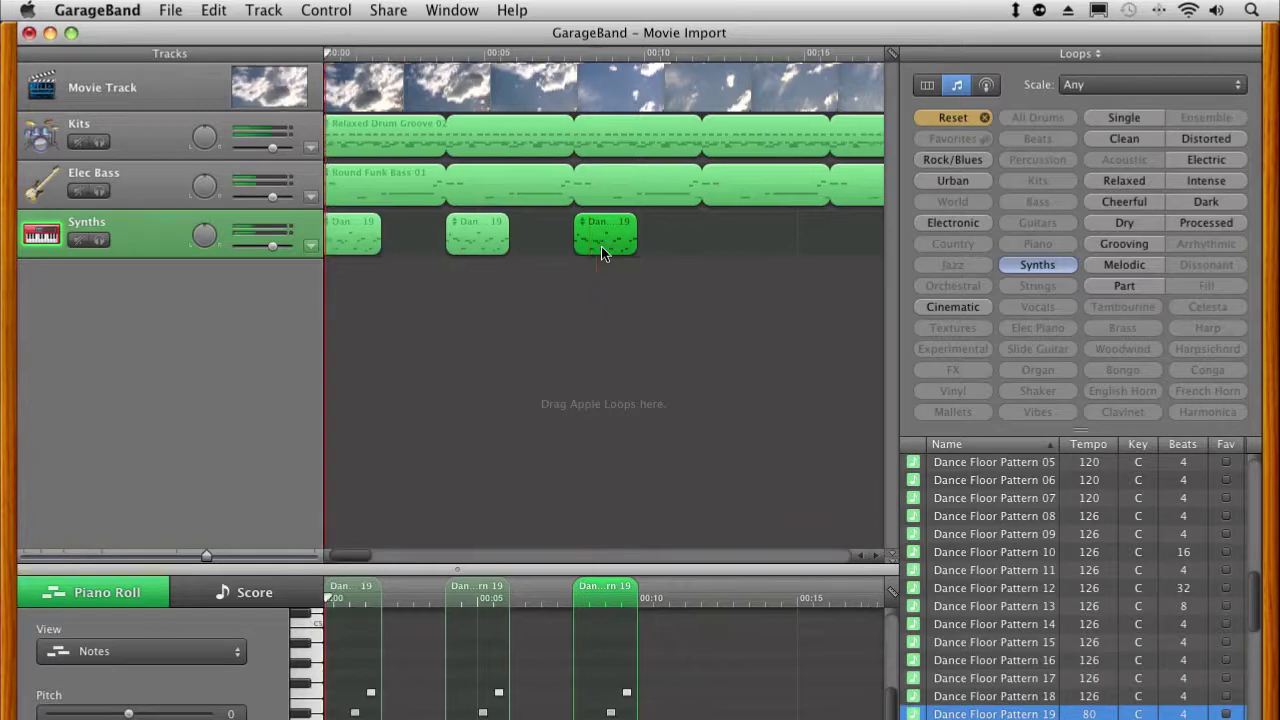
key("space")
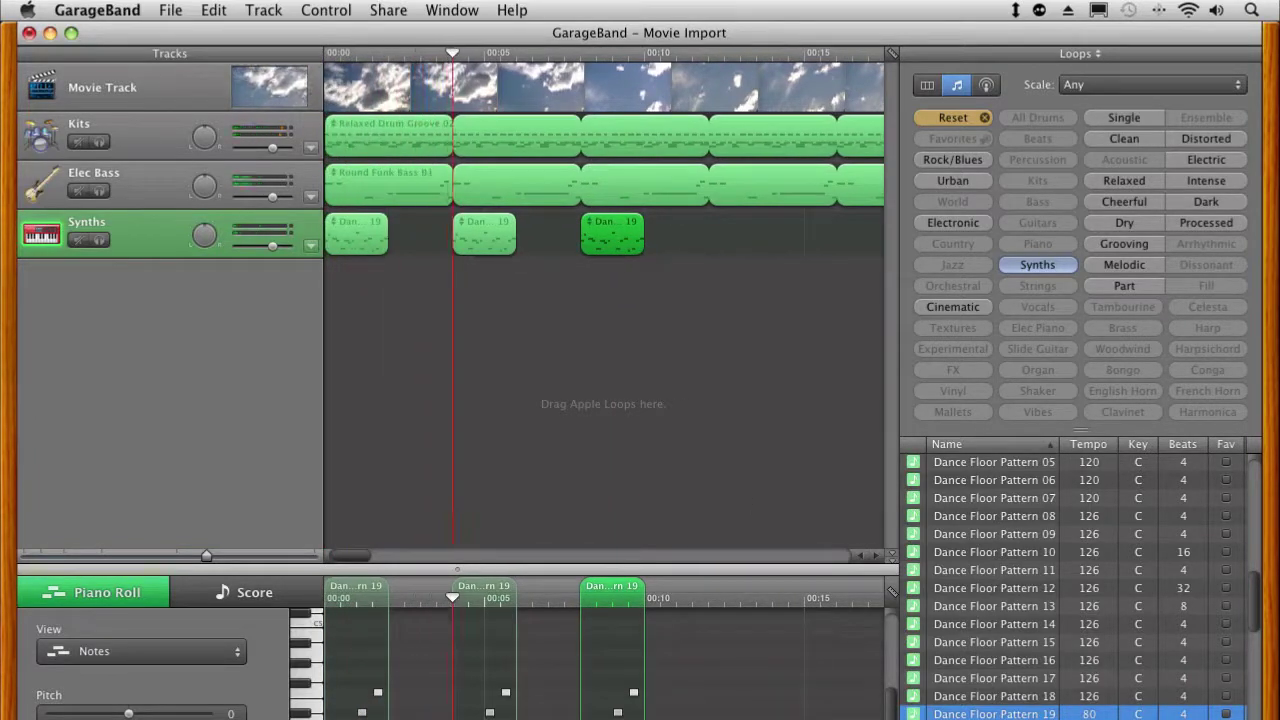
Step: Add Dance Floor Pattern 20 on a new Synths track and play the arrangement from the start
left_click_drag(555, 438, 403, 287)
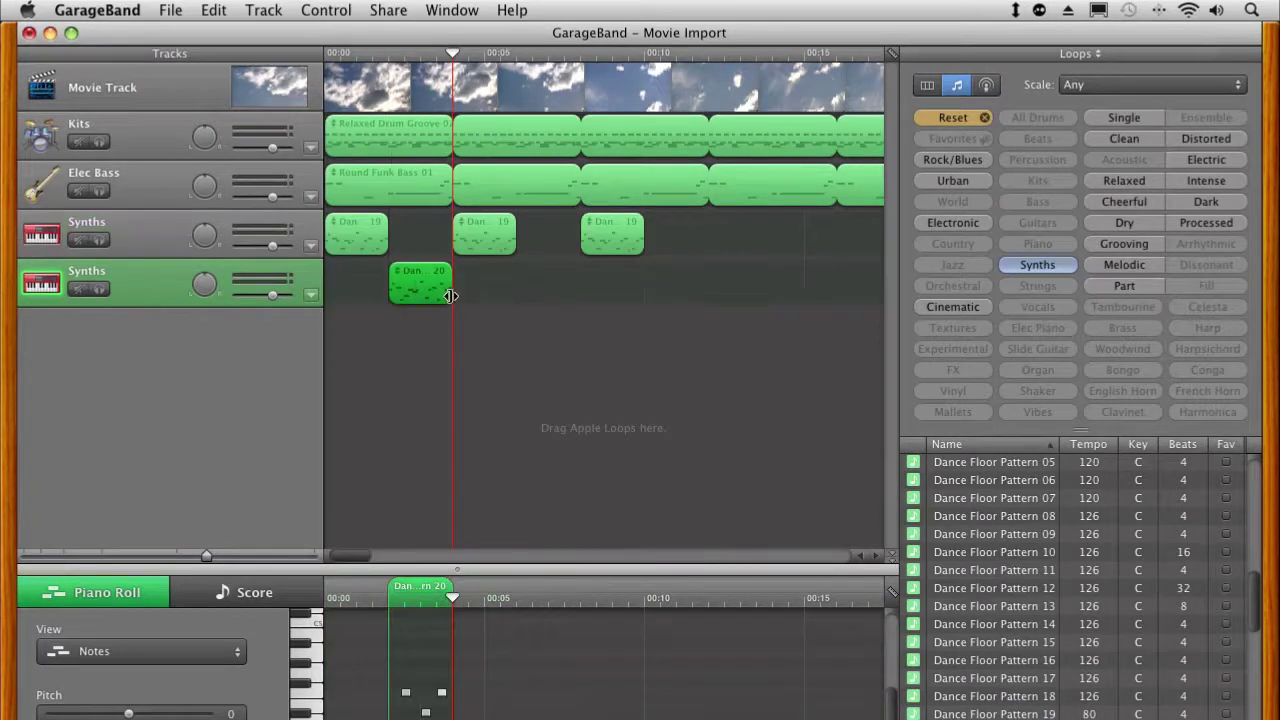
key("Return")
key("space")
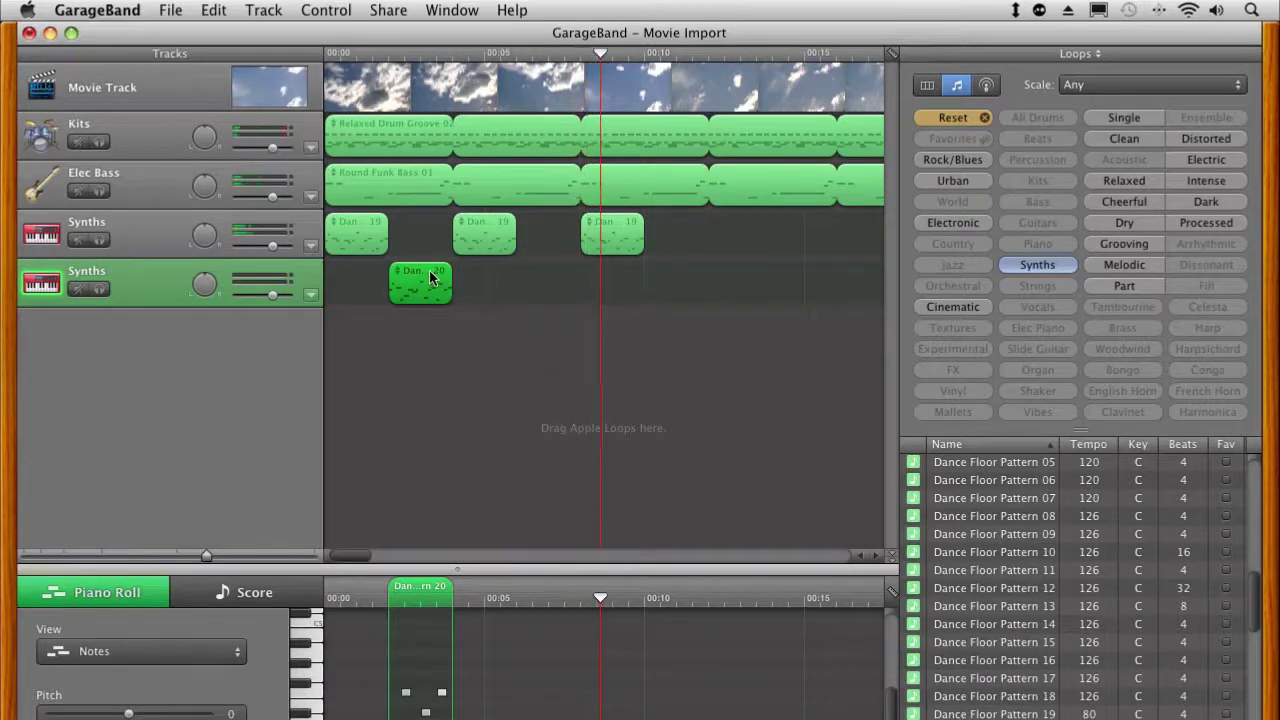
Step: Undo a loop extension of Pattern 20, then place a copy of the region at about 00:12
left_click_drag(450, 276, 651, 296)
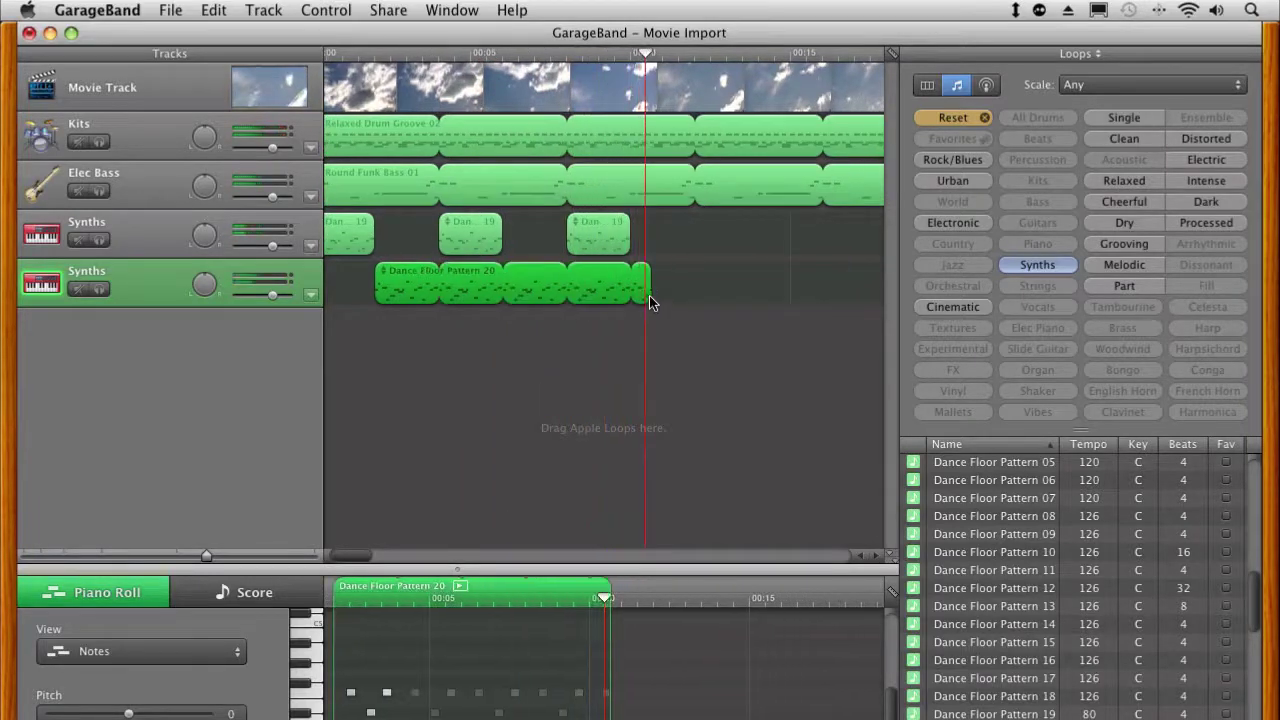
key("super+z")
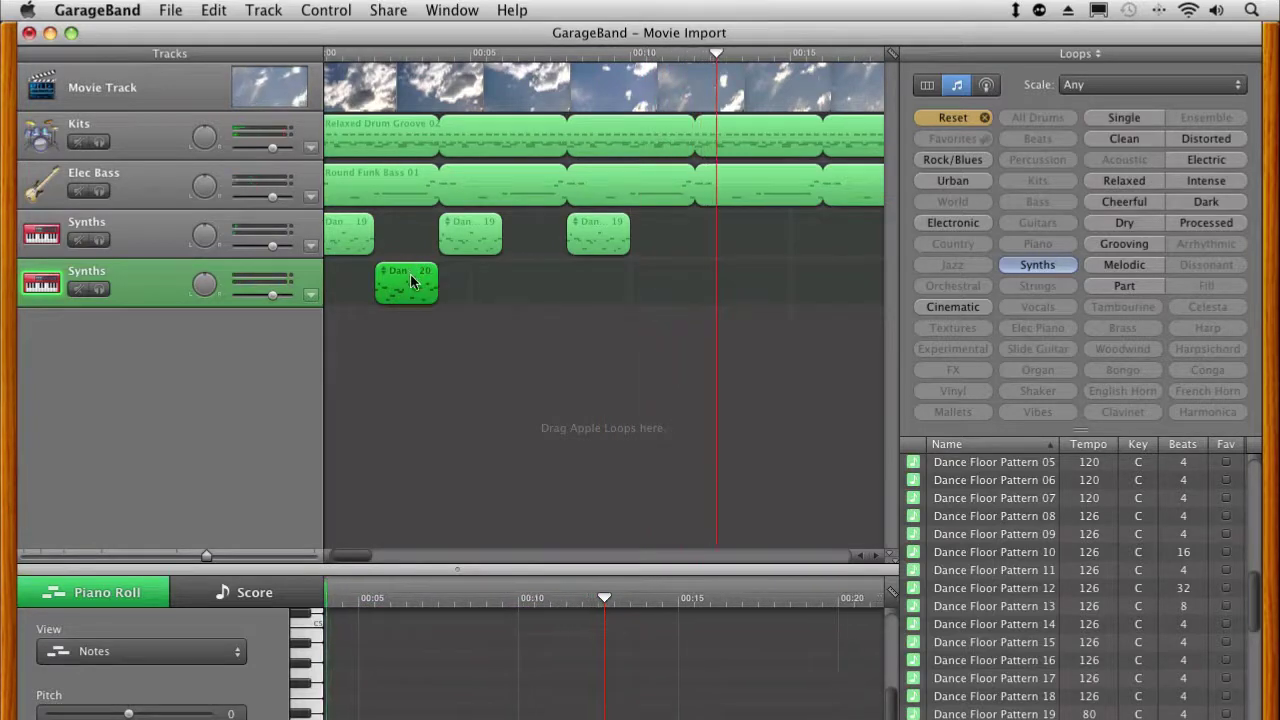
left_click_drag(408, 290, 664, 294)
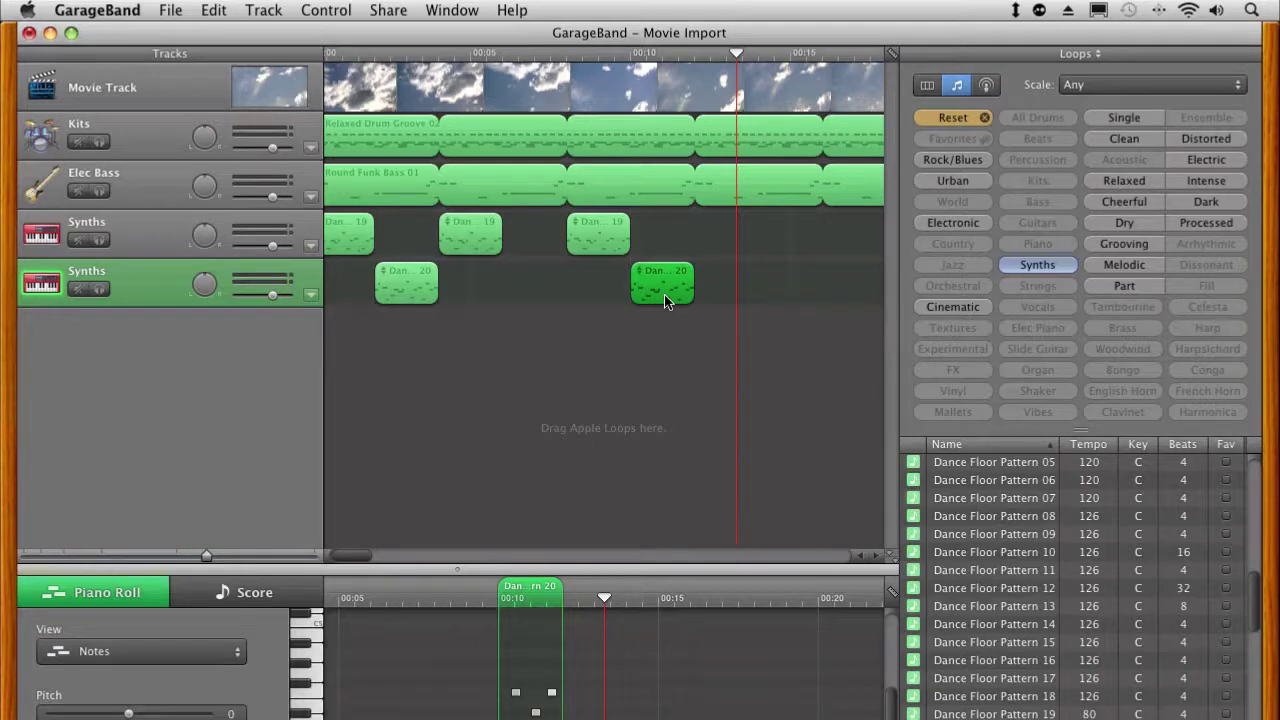
mouse_move(259, 75)
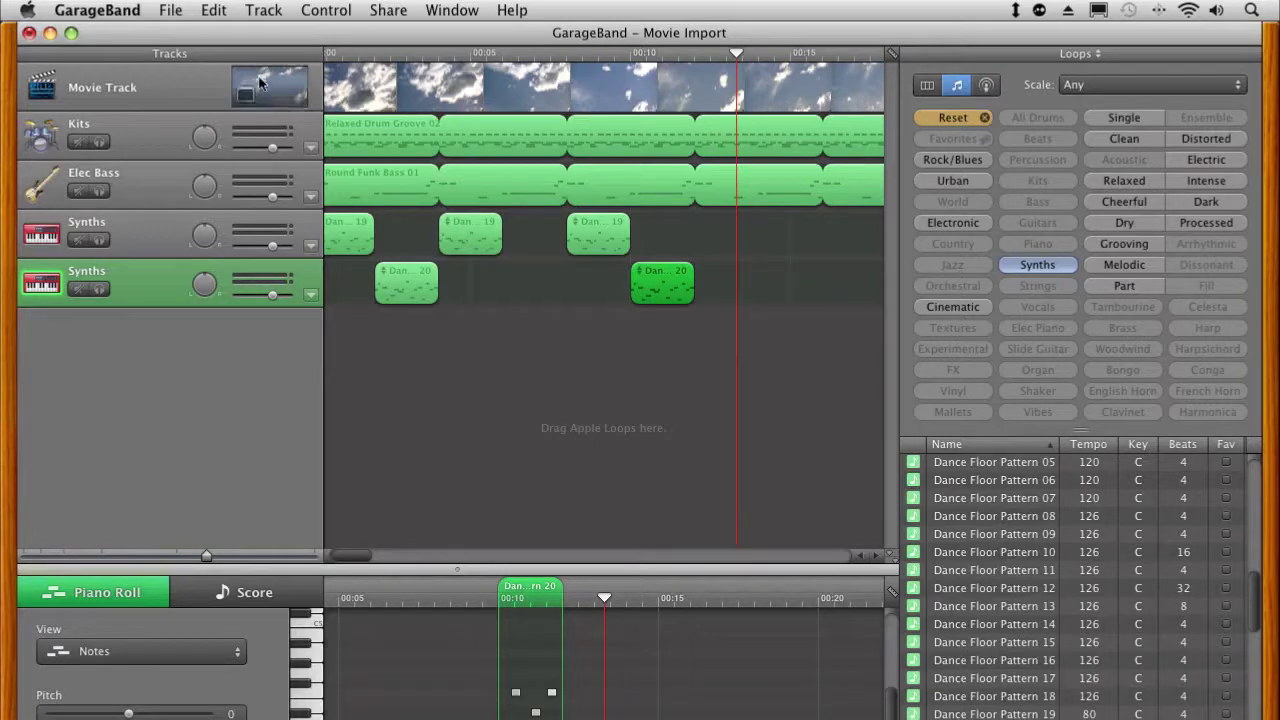
left_click(260, 85)
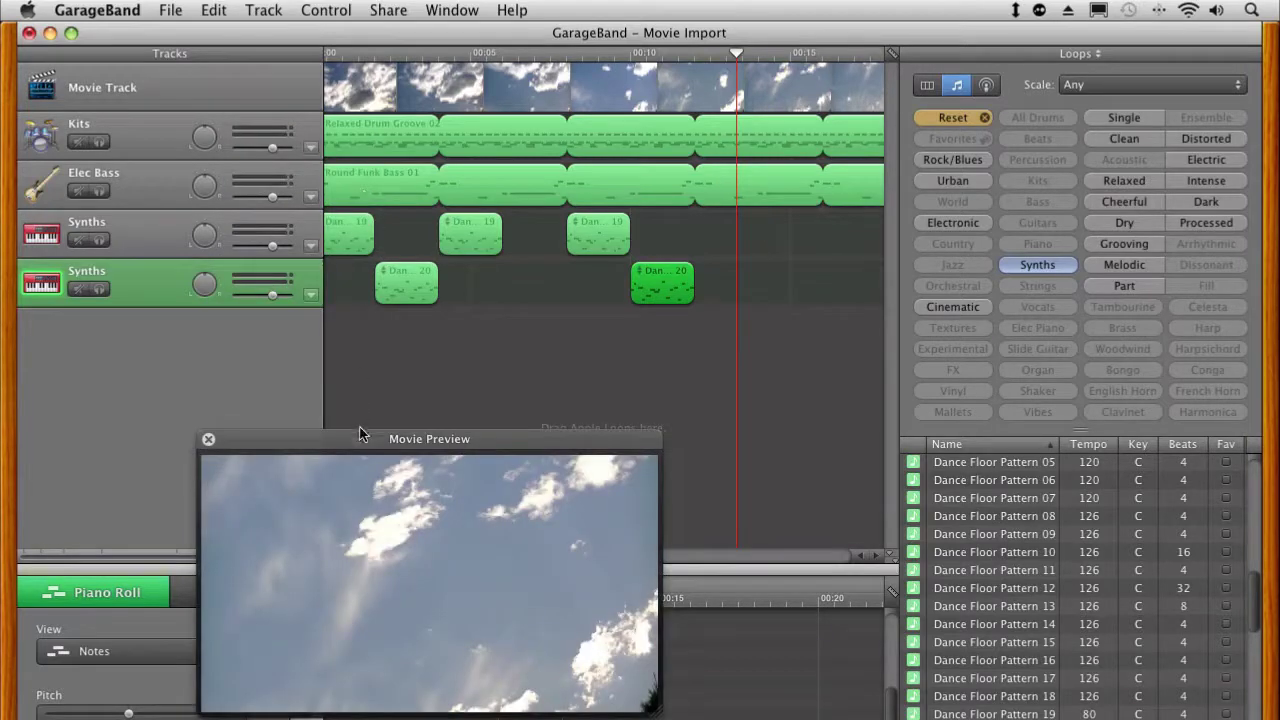
left_click_drag(362, 437, 363, 367)
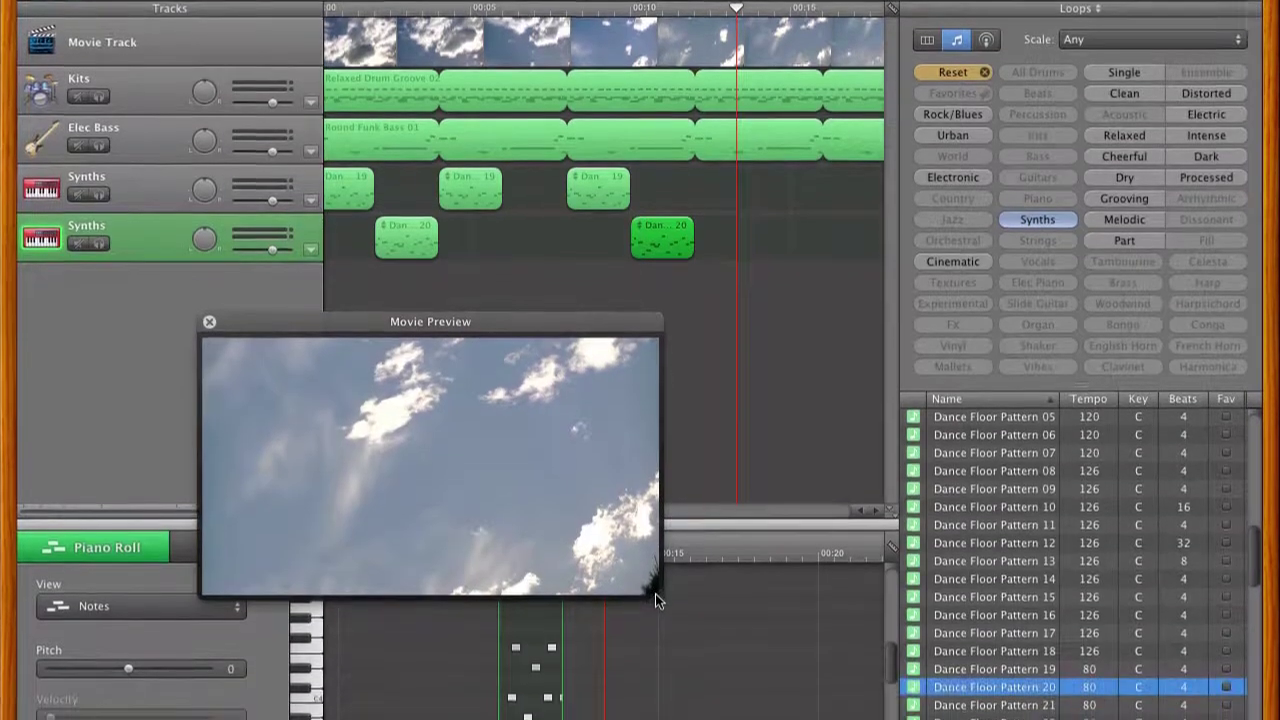
left_click_drag(655, 637, 790, 719)
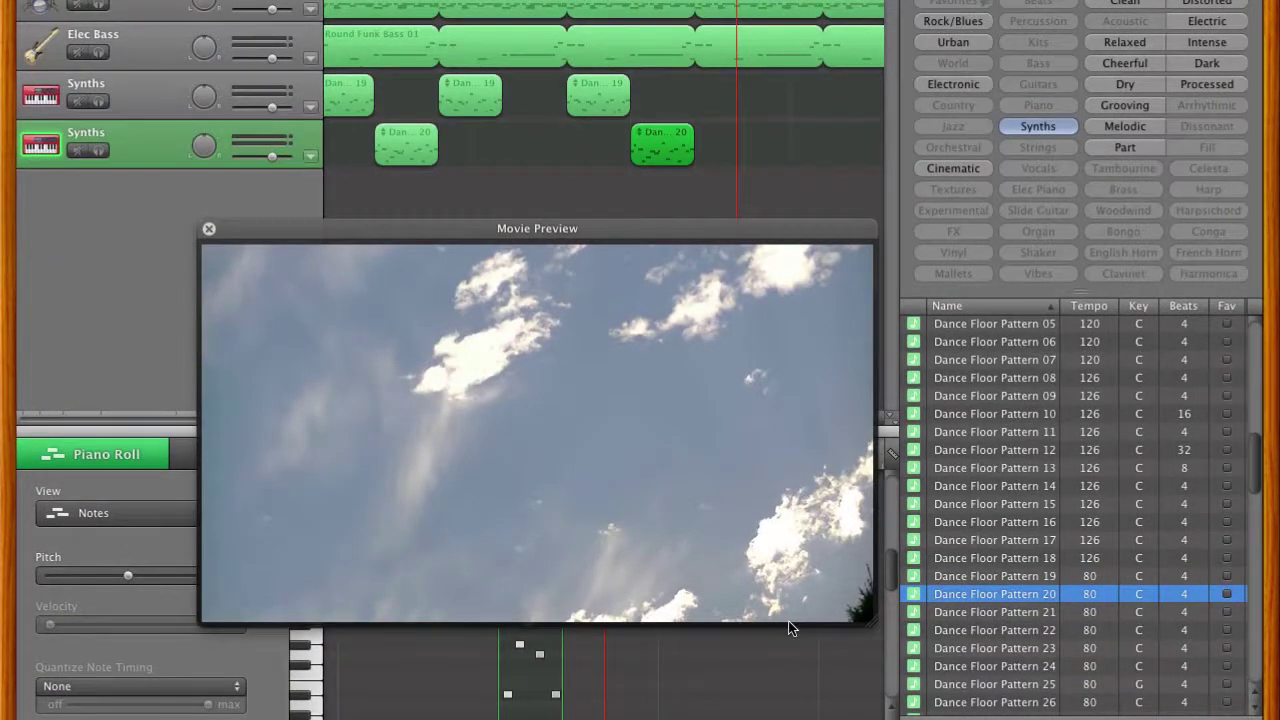
mouse_move(797, 530)
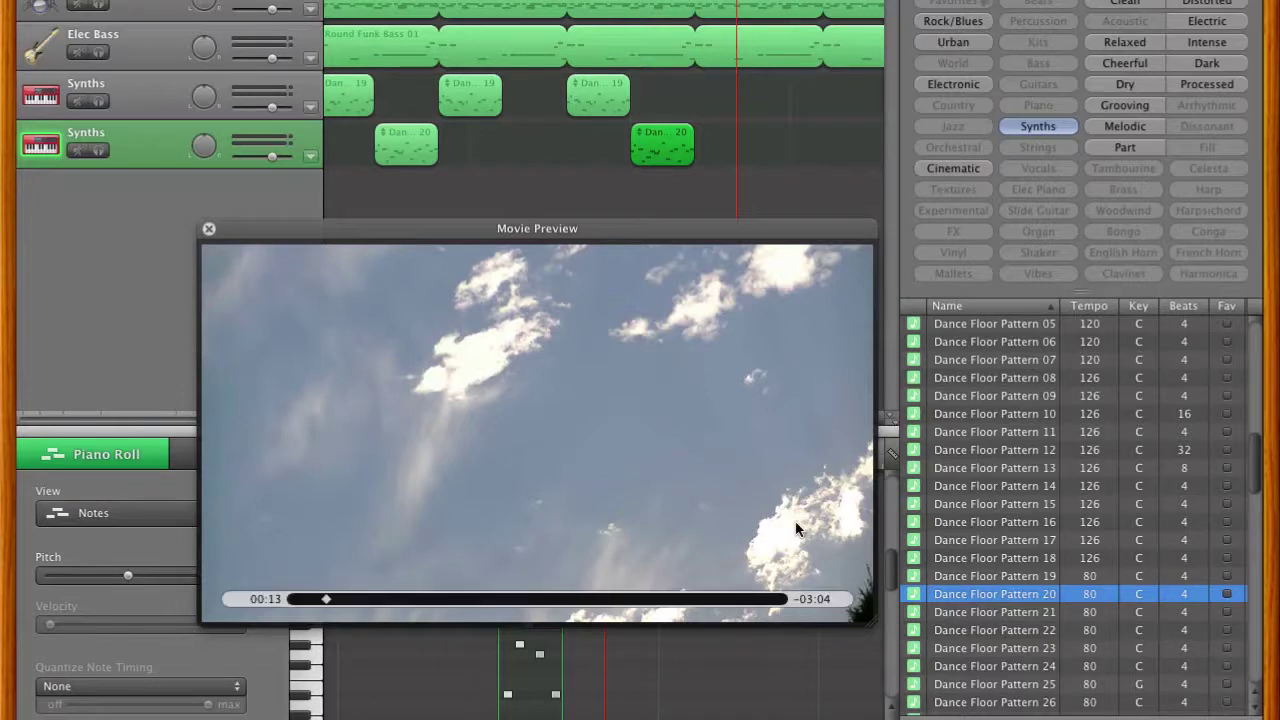
key("Return")
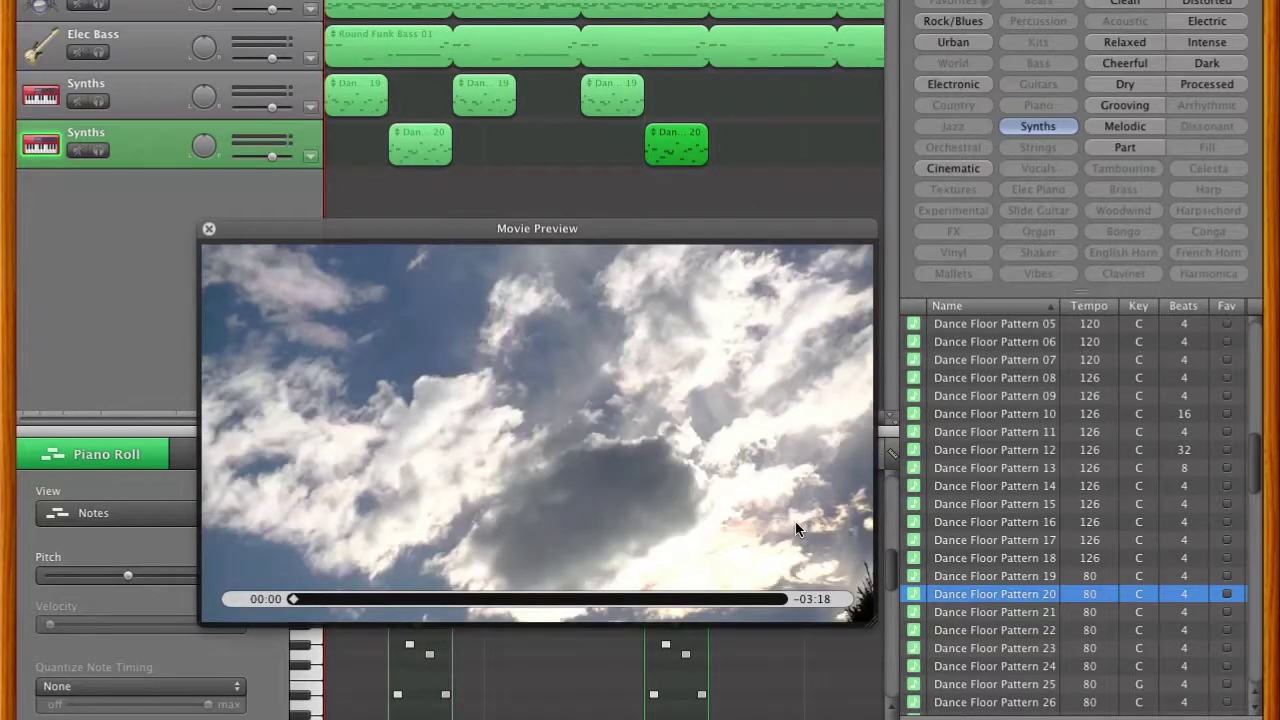
key("space")
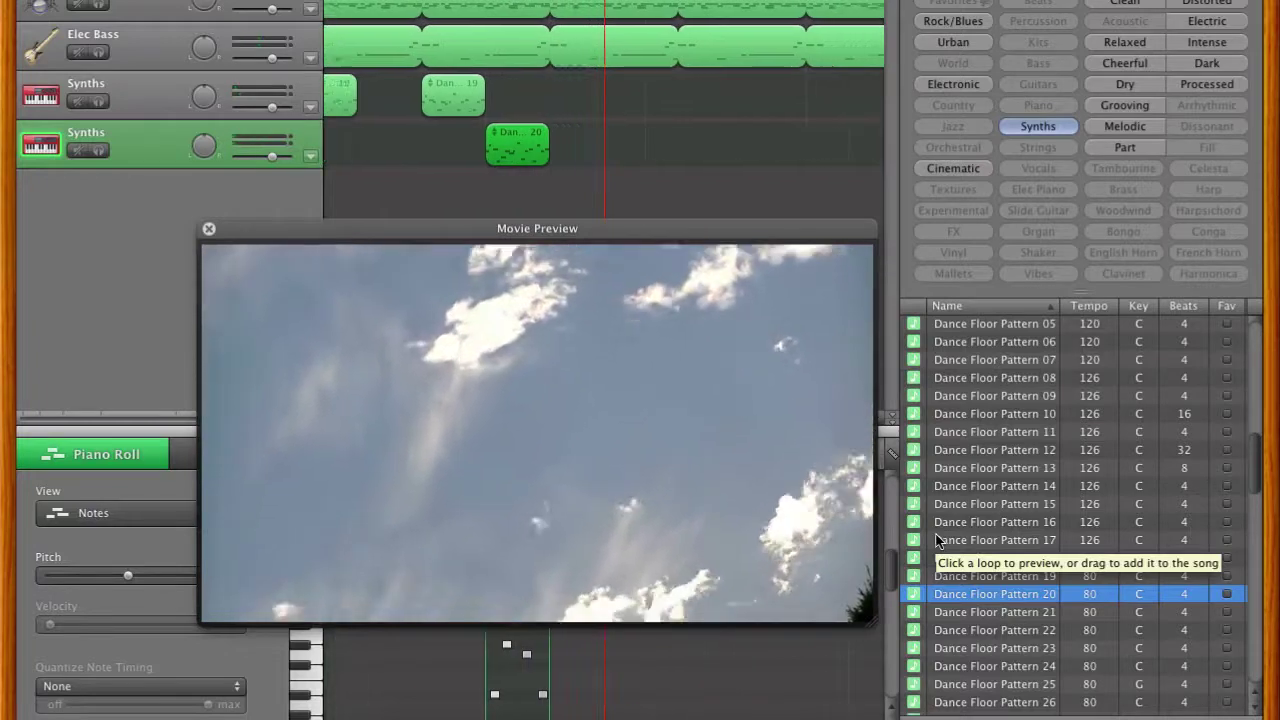
mouse_move(581, 260)
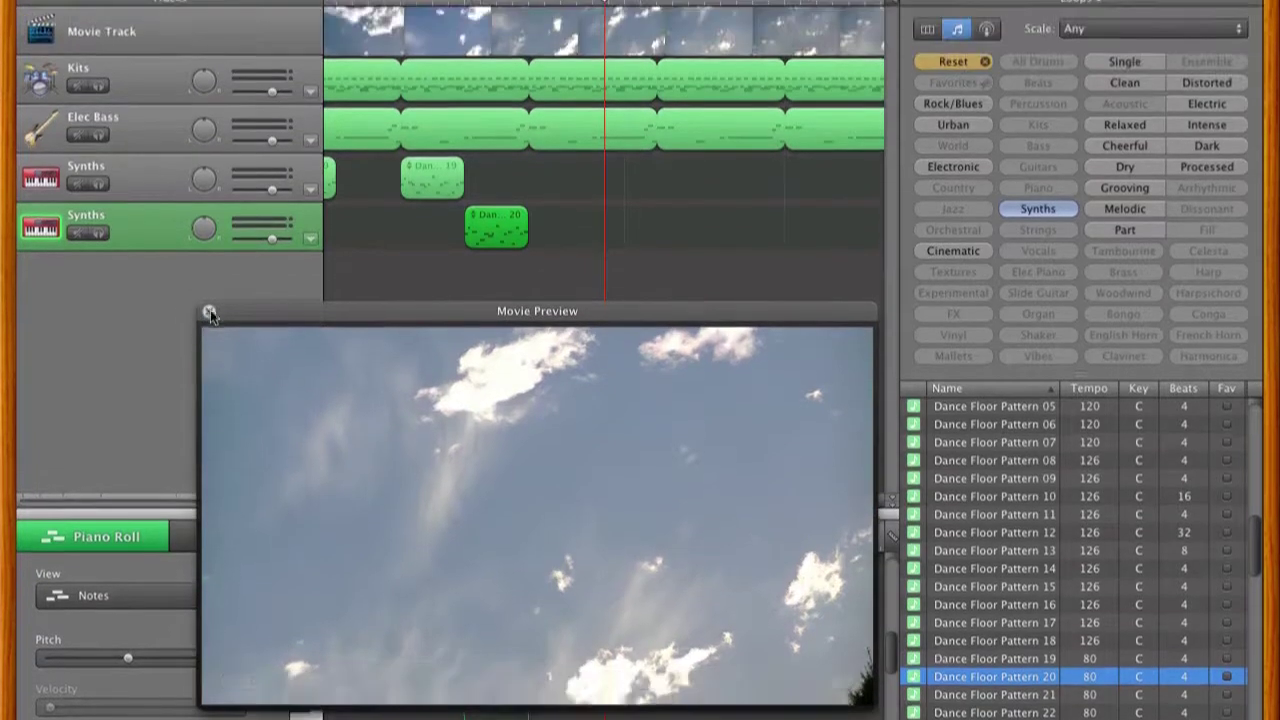
left_click(209, 231)
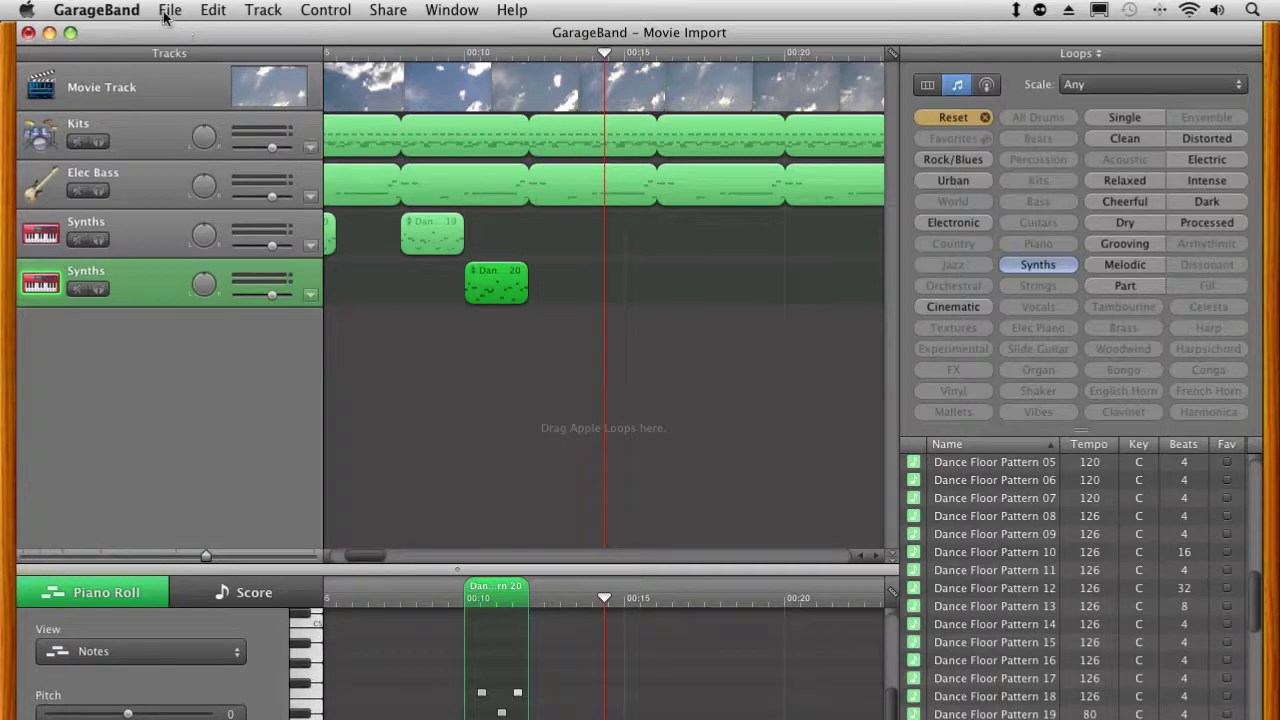
Step: Export the movie to iTunes using the iPod quality preset
left_click(168, 12)
mouse_move(383, 10)
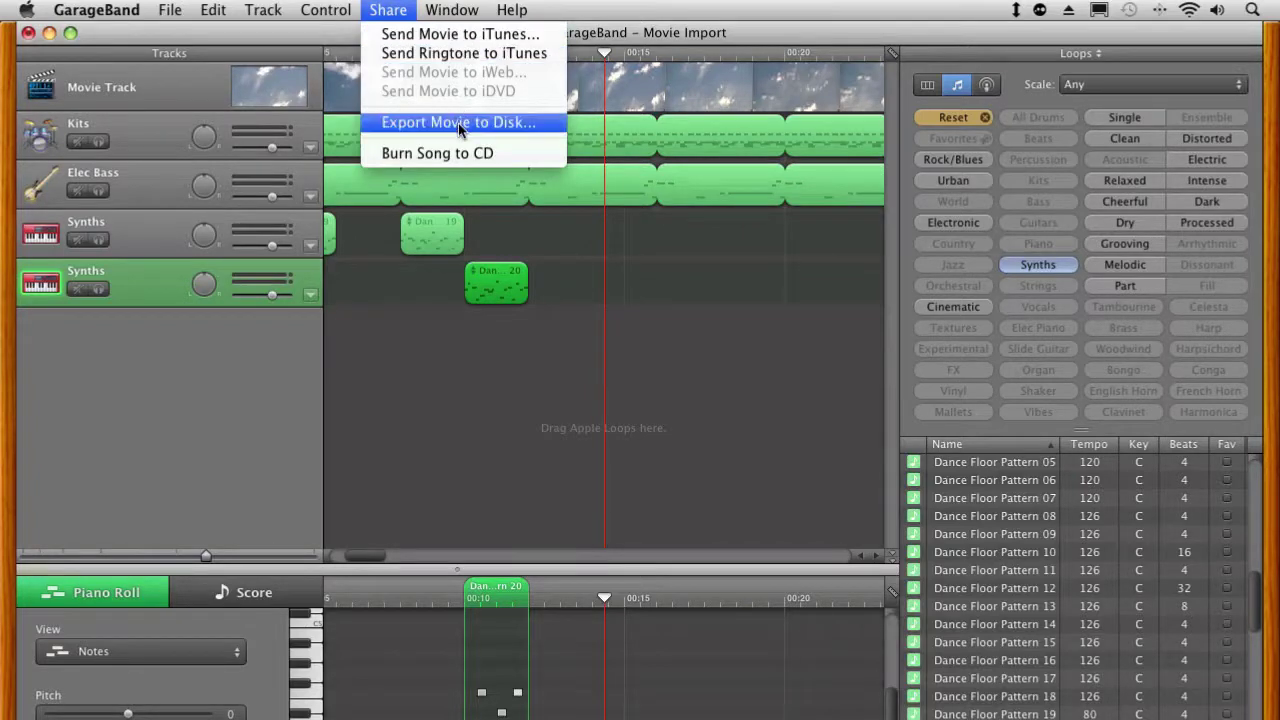
left_click(425, 36)
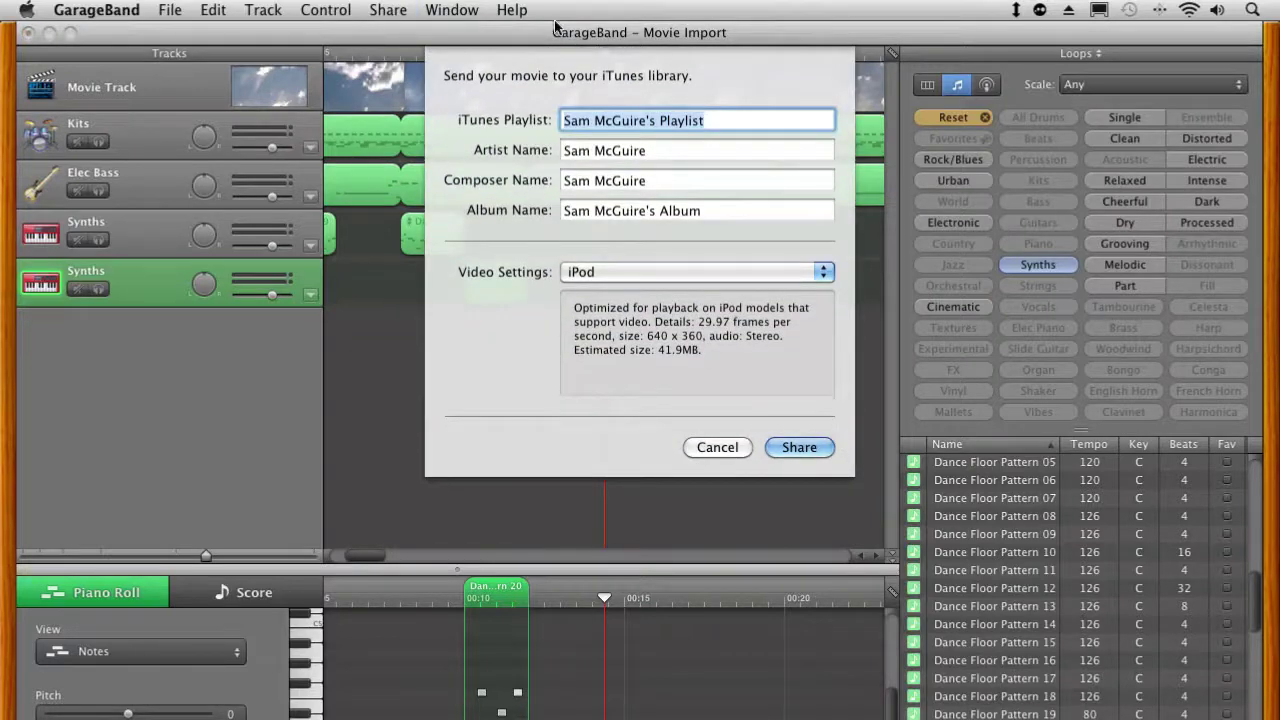
left_click(592, 271)
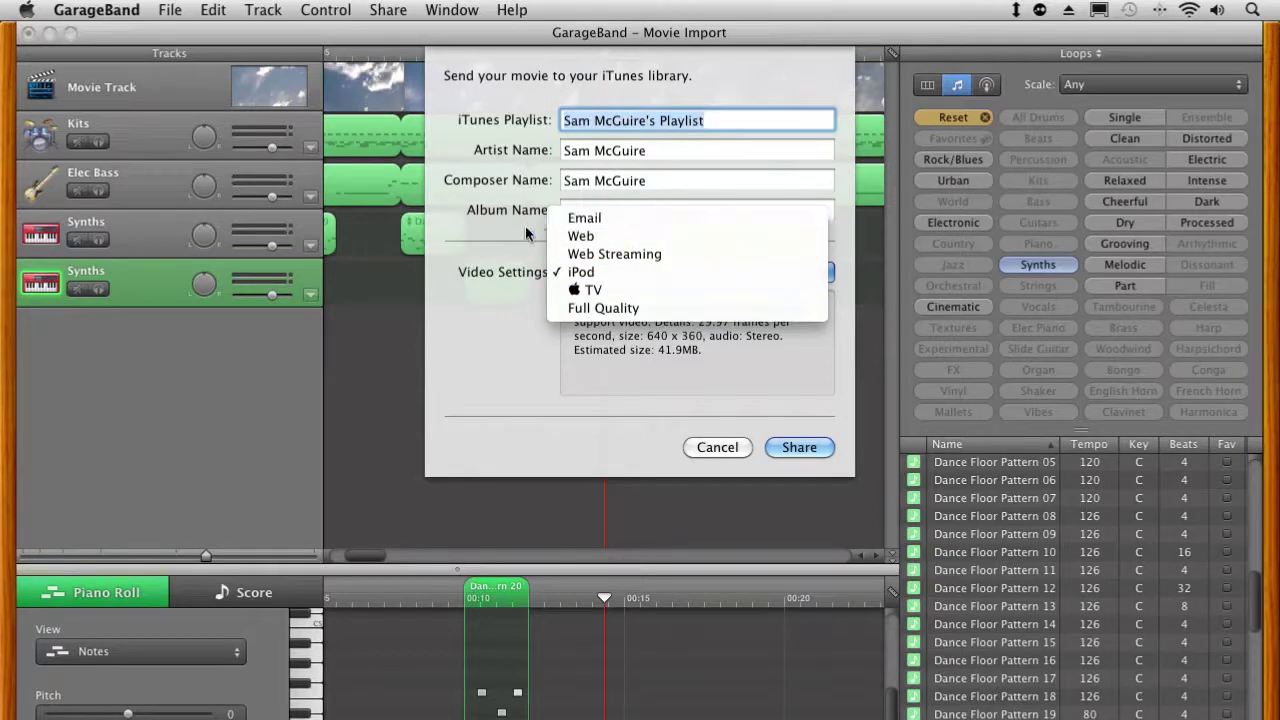
left_click(602, 216)
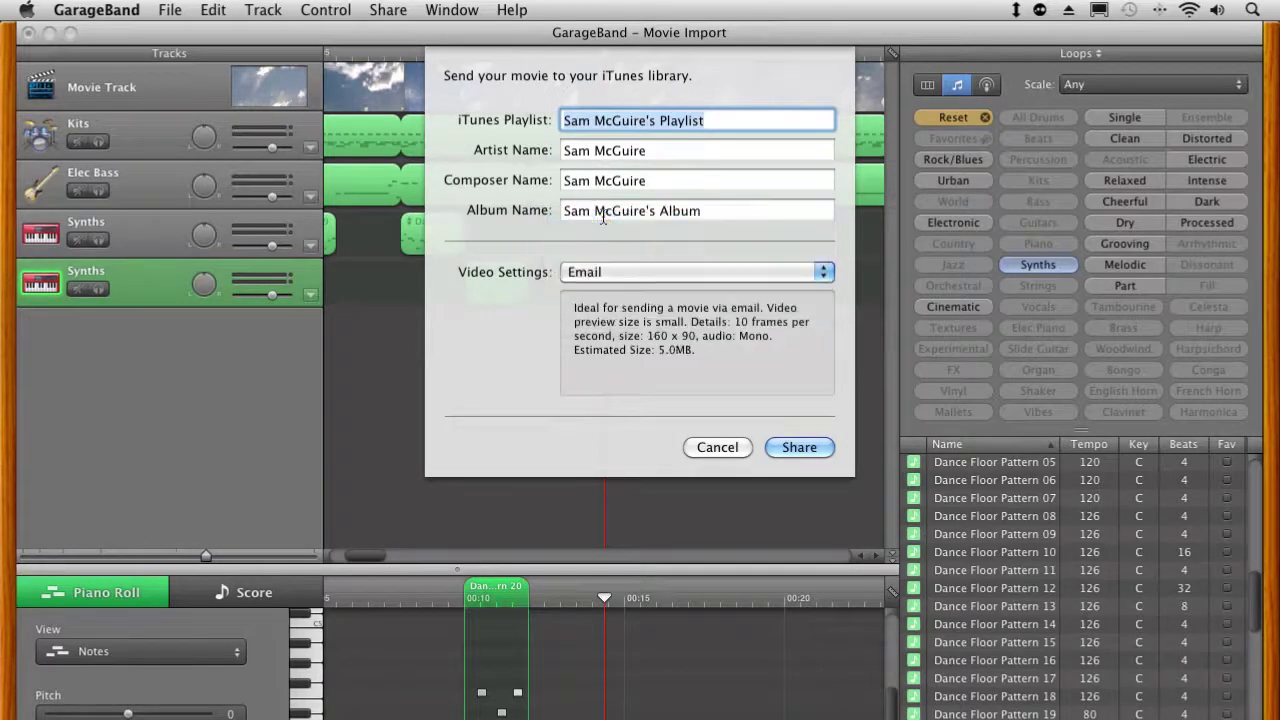
left_click(601, 271)
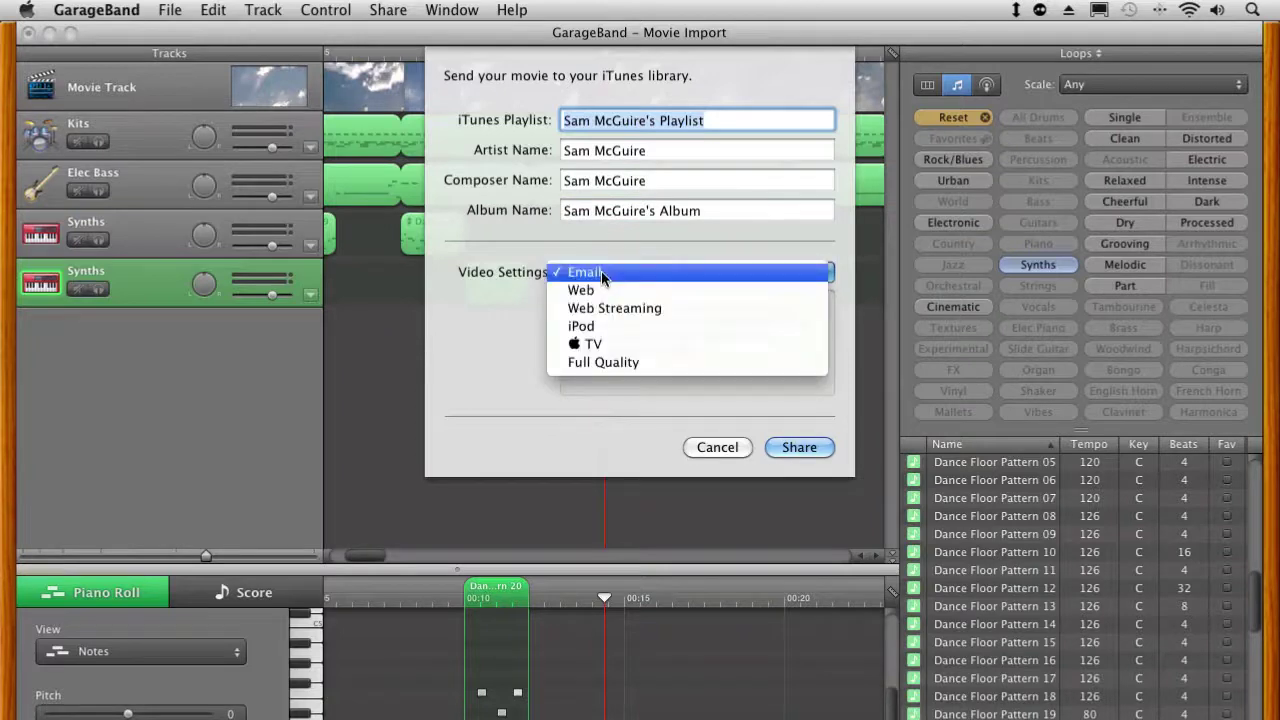
left_click(601, 328)
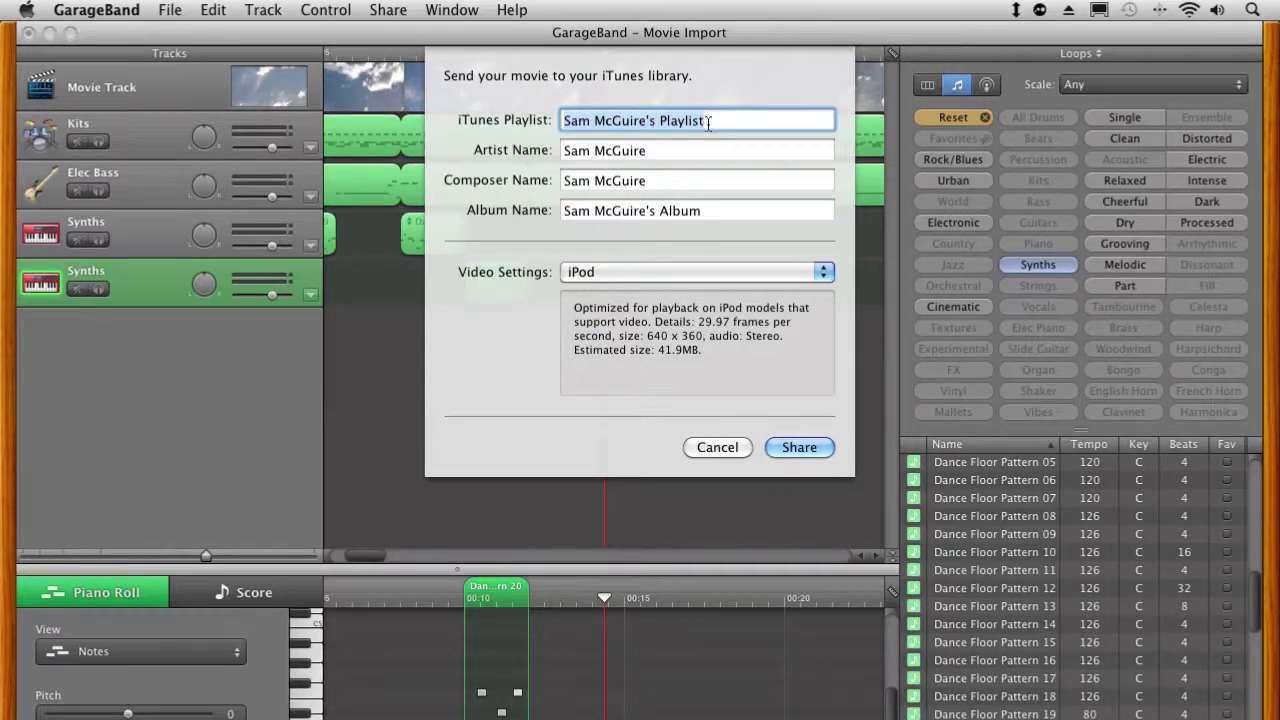
left_click(786, 452)
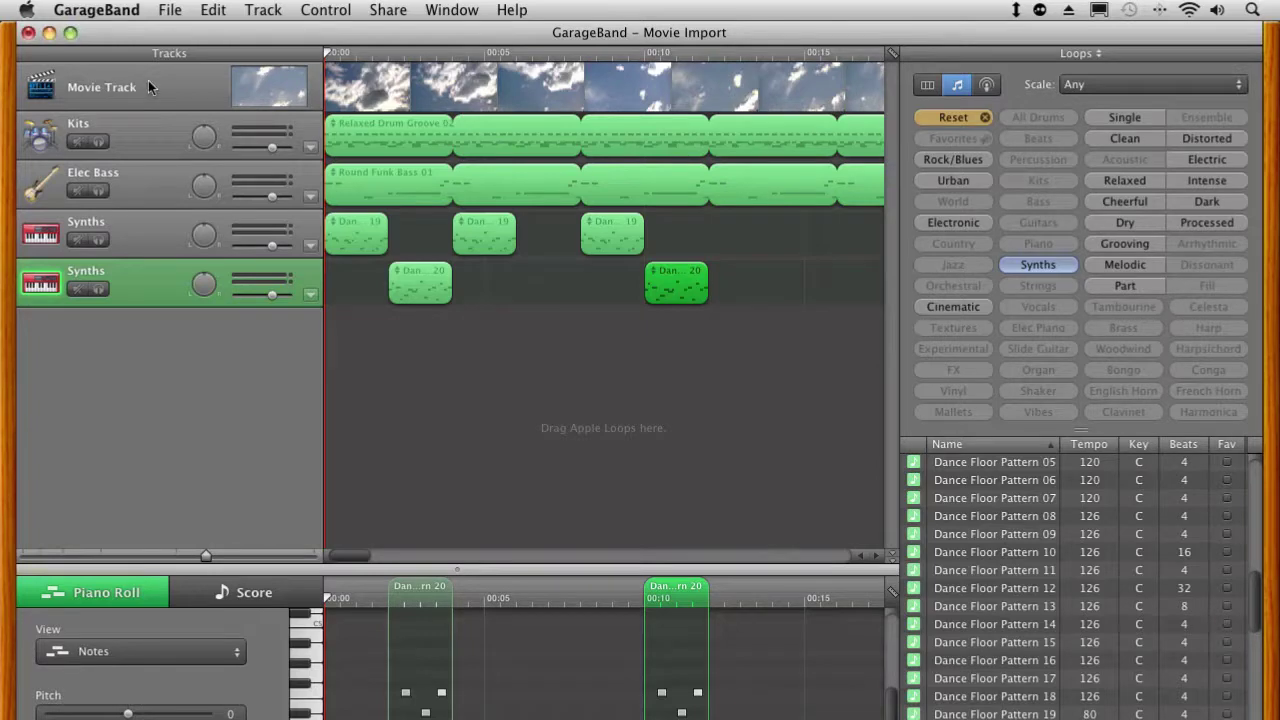
Step: Delete the Movie Track from the project and confirm removing the movie
left_click(105, 95)
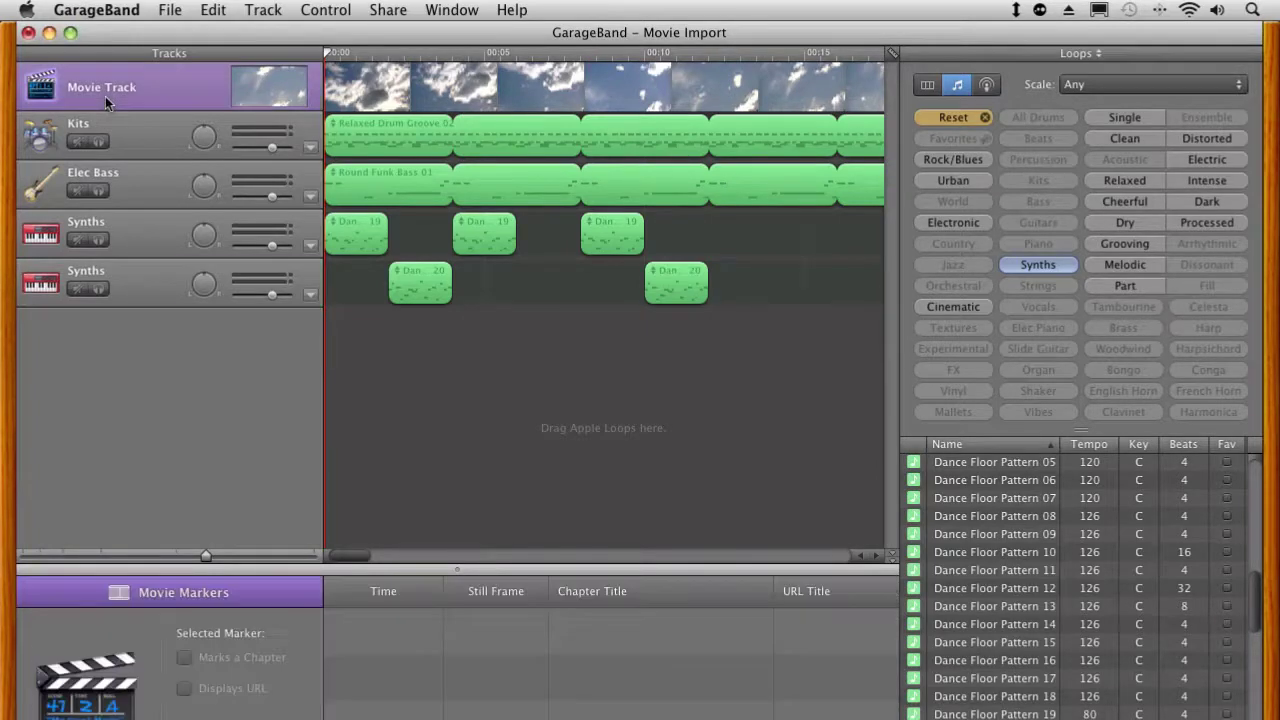
left_click(262, 10)
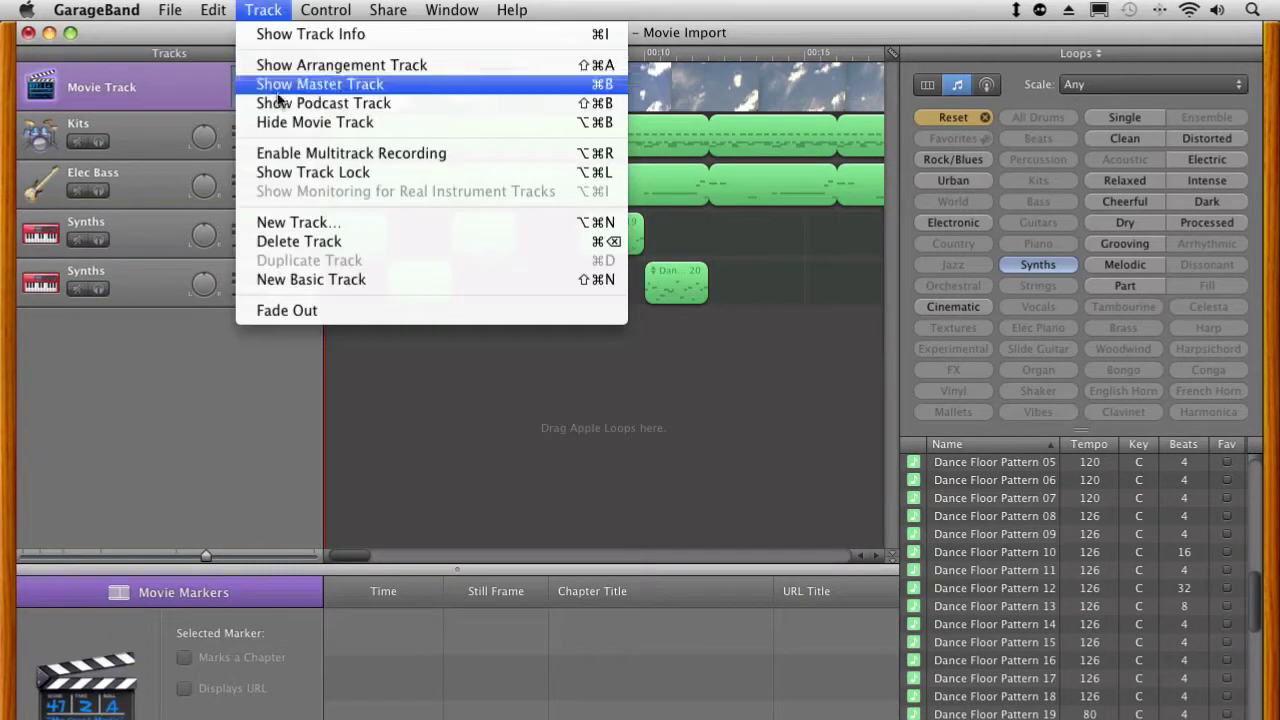
left_click(320, 243)
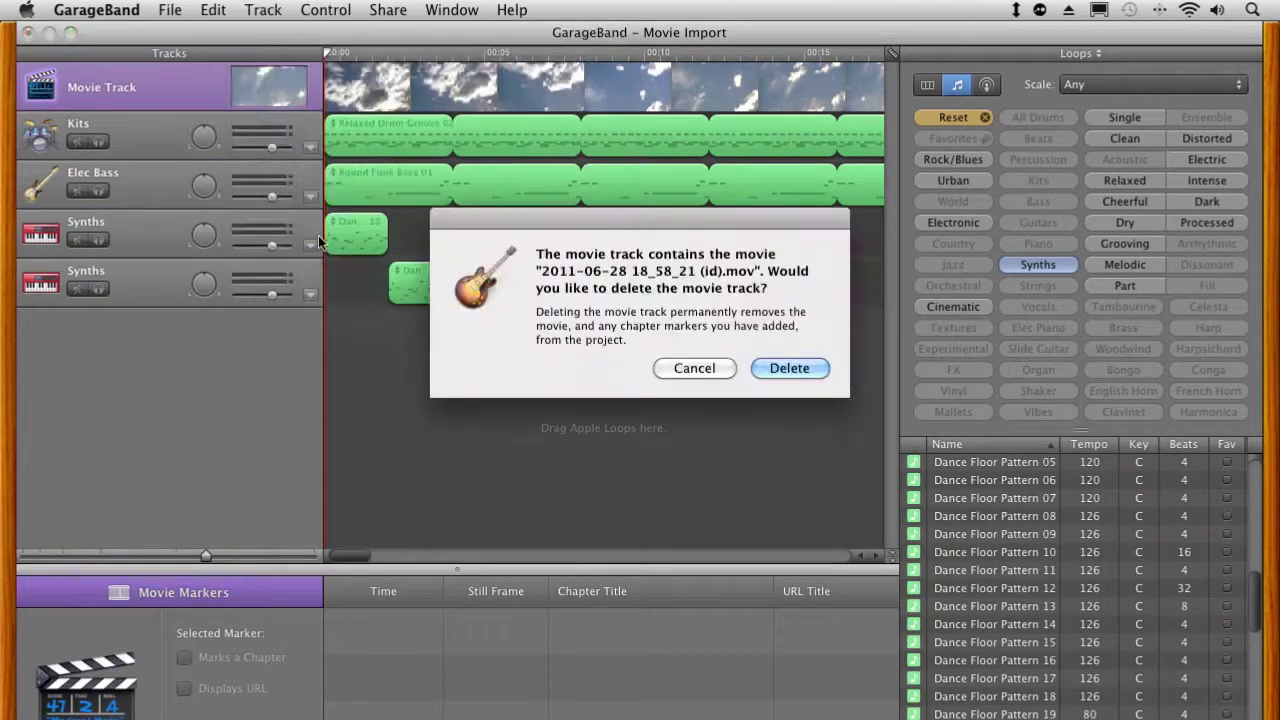
left_click(790, 369)
Step: Set up Send Song to iTunes with the AAC encoder and compression turned off
left_click(387, 10)
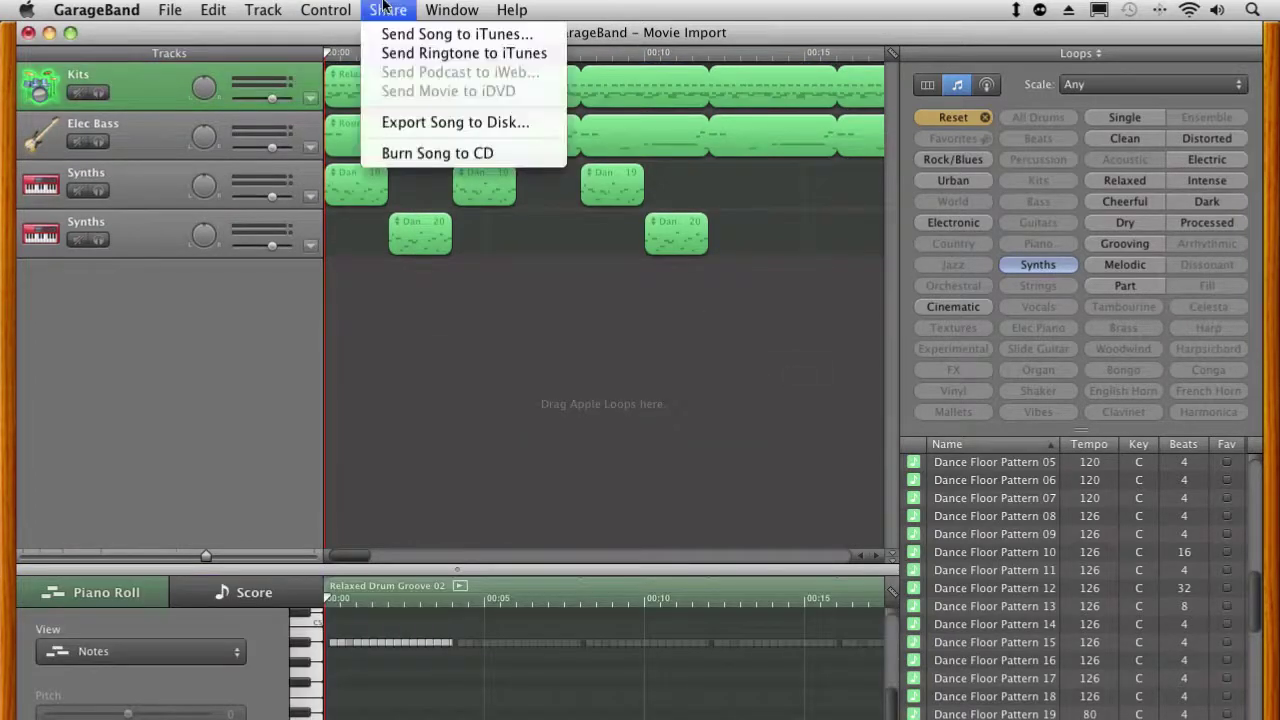
left_click(385, 35)
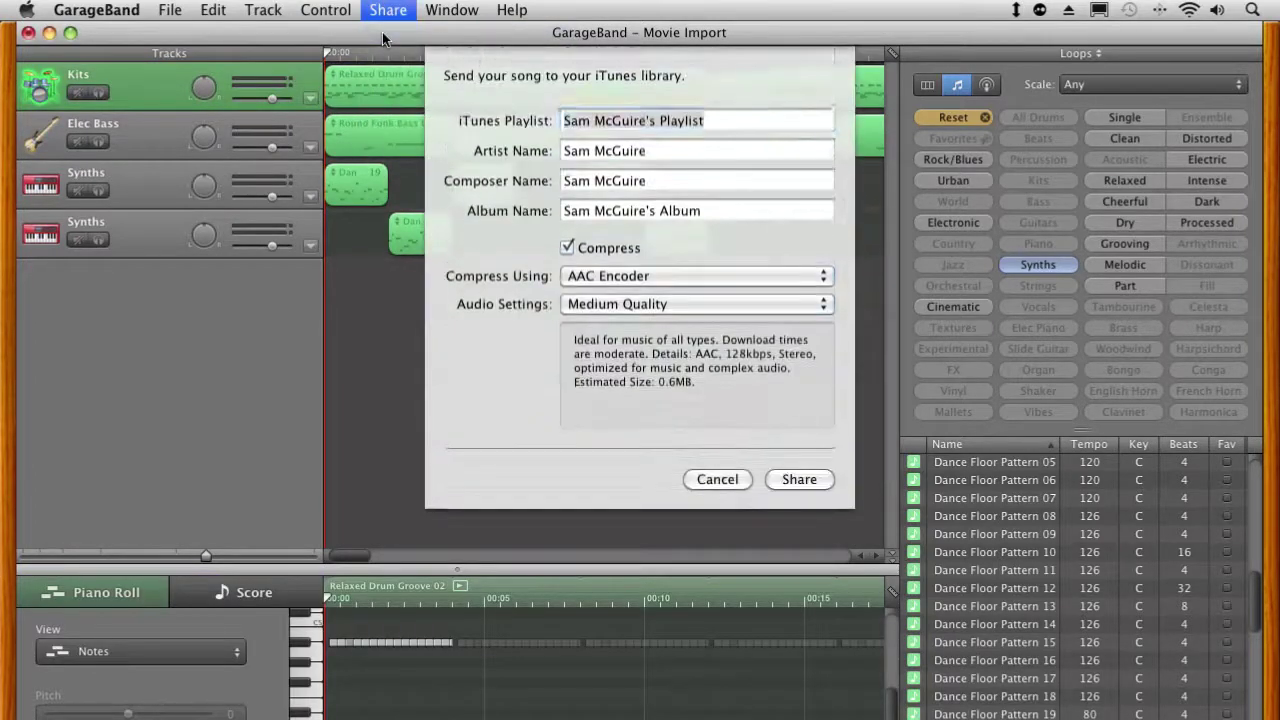
left_click(715, 283)
left_click(680, 244)
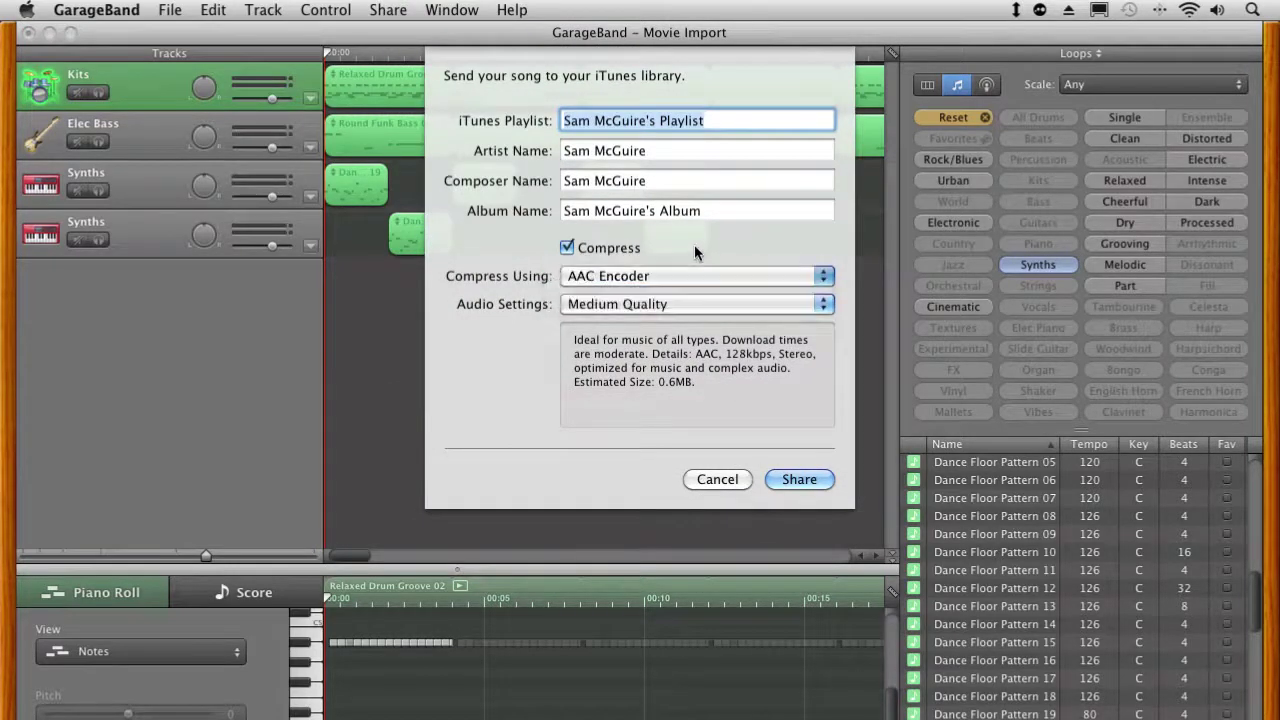
left_click(567, 248)
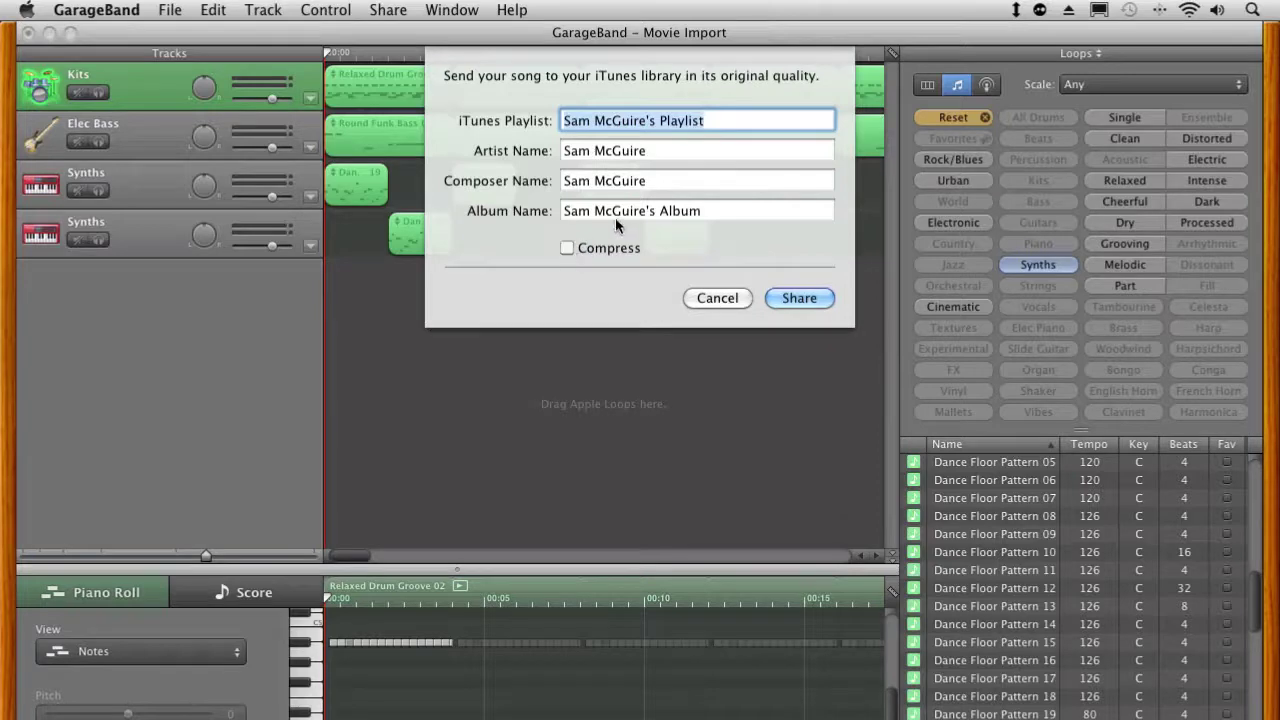
left_click(731, 299)
left_click(137, 7)
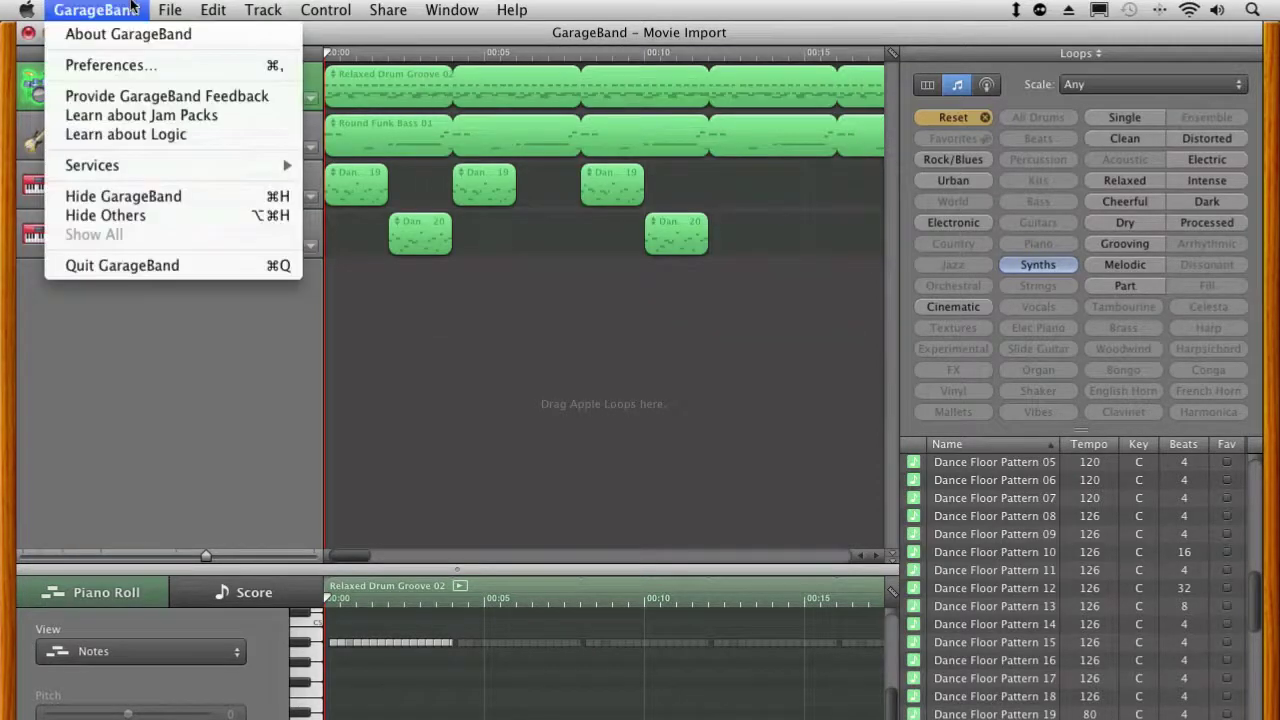
left_click(122, 66)
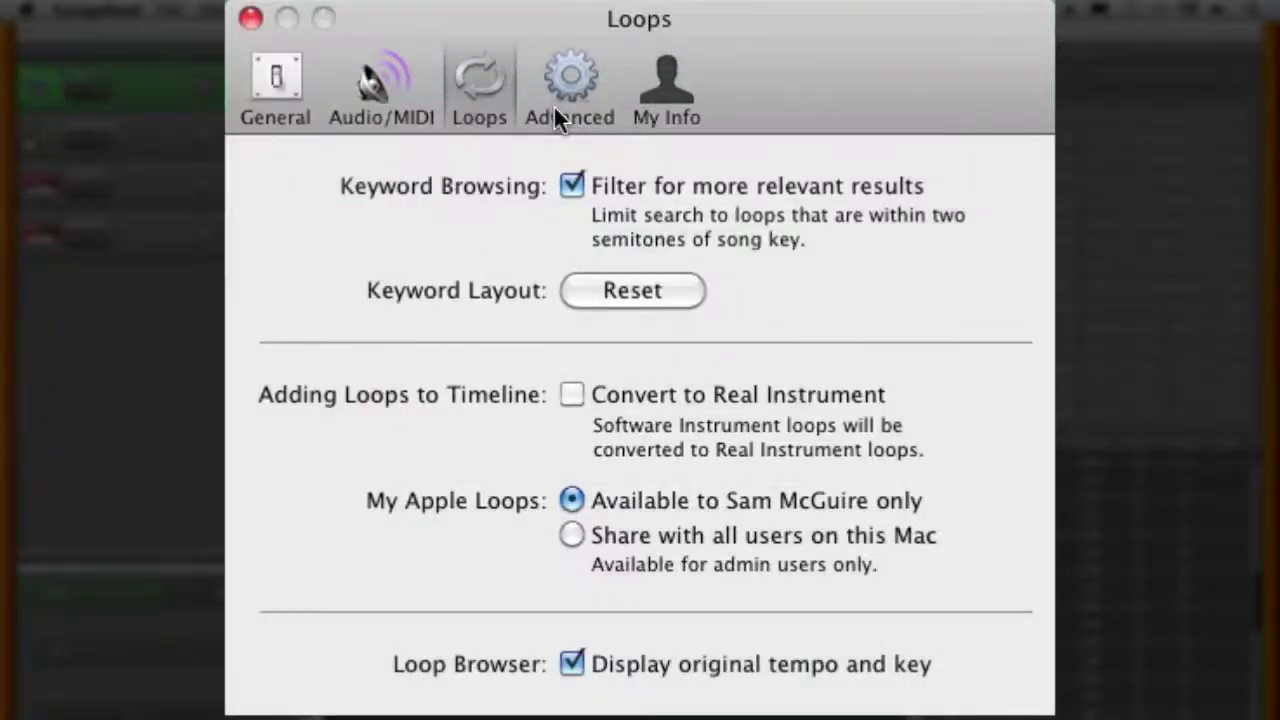
left_click(556, 110)
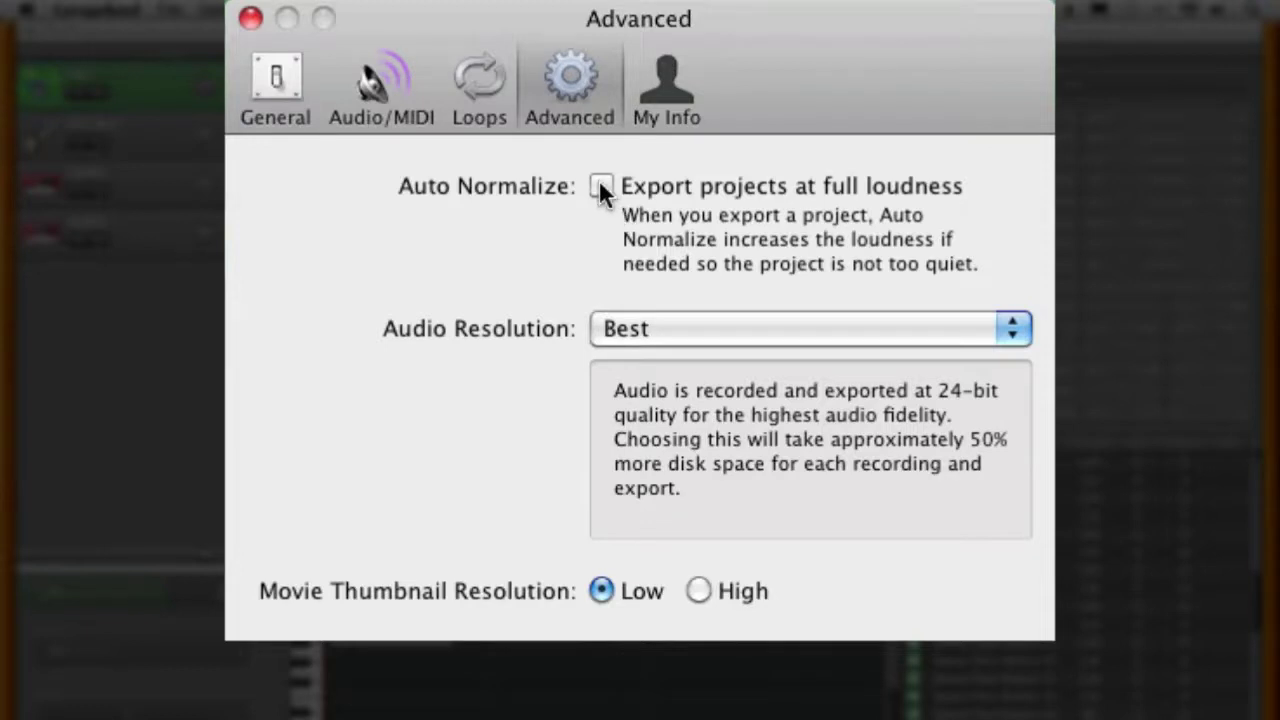
left_click(616, 328)
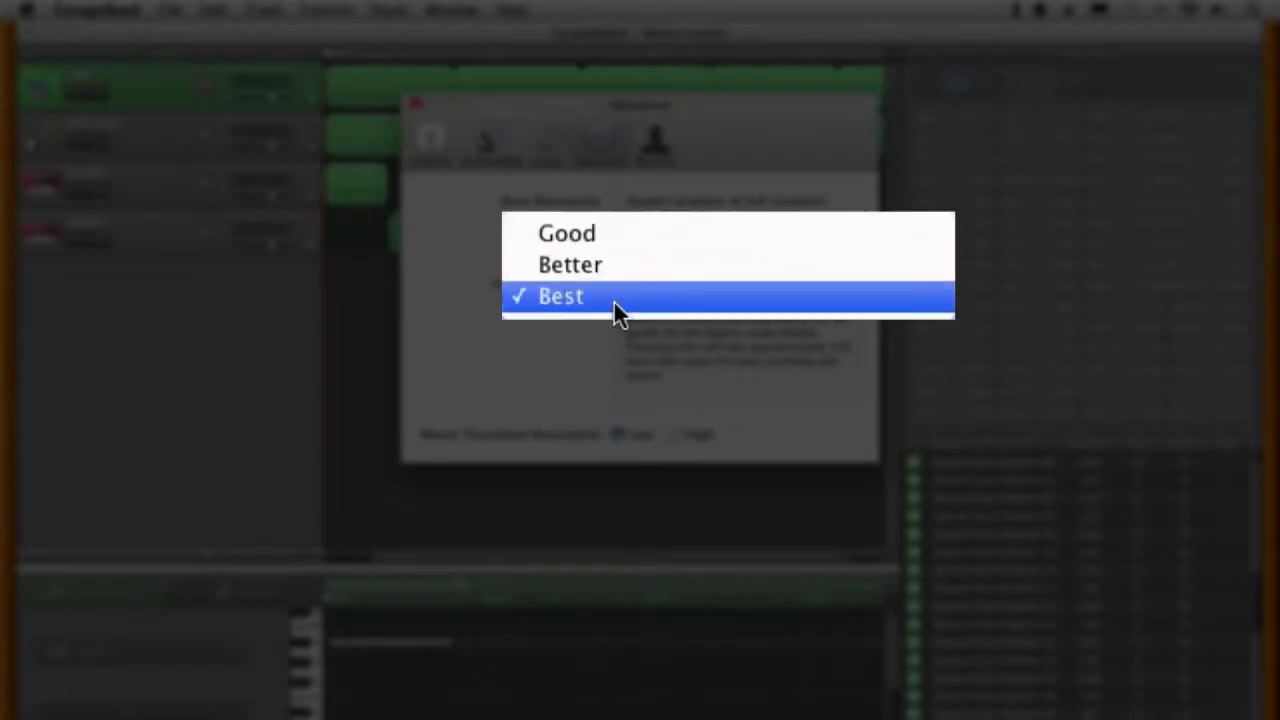
left_click(588, 328)
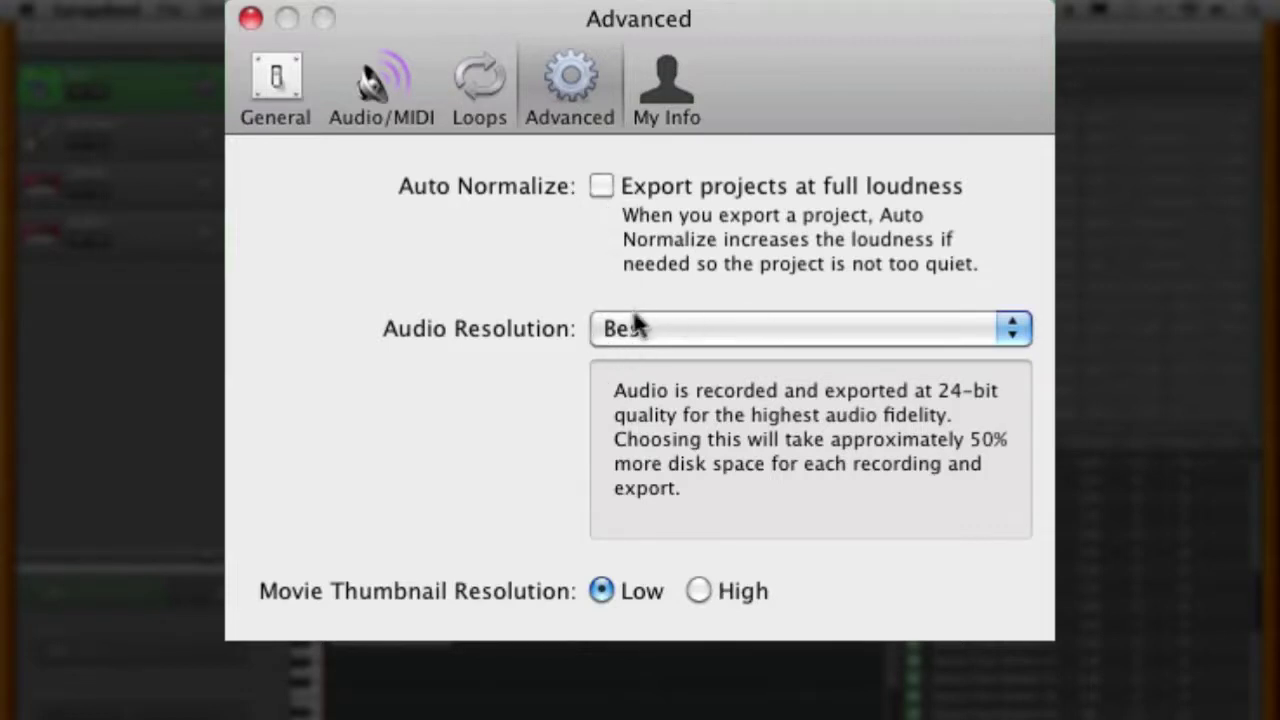
left_click(250, 20)
left_click(405, 10)
left_click(405, 38)
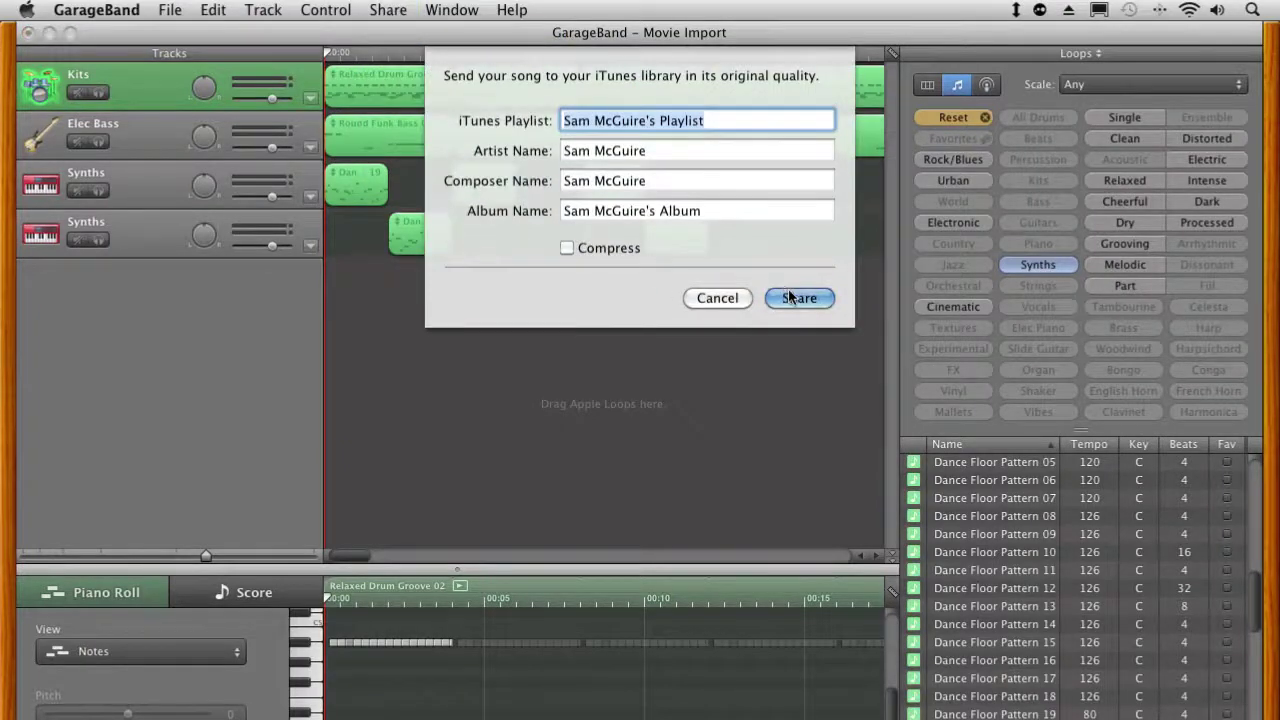
Step: Share the uncompressed song to the iTunes library
left_click(790, 290)
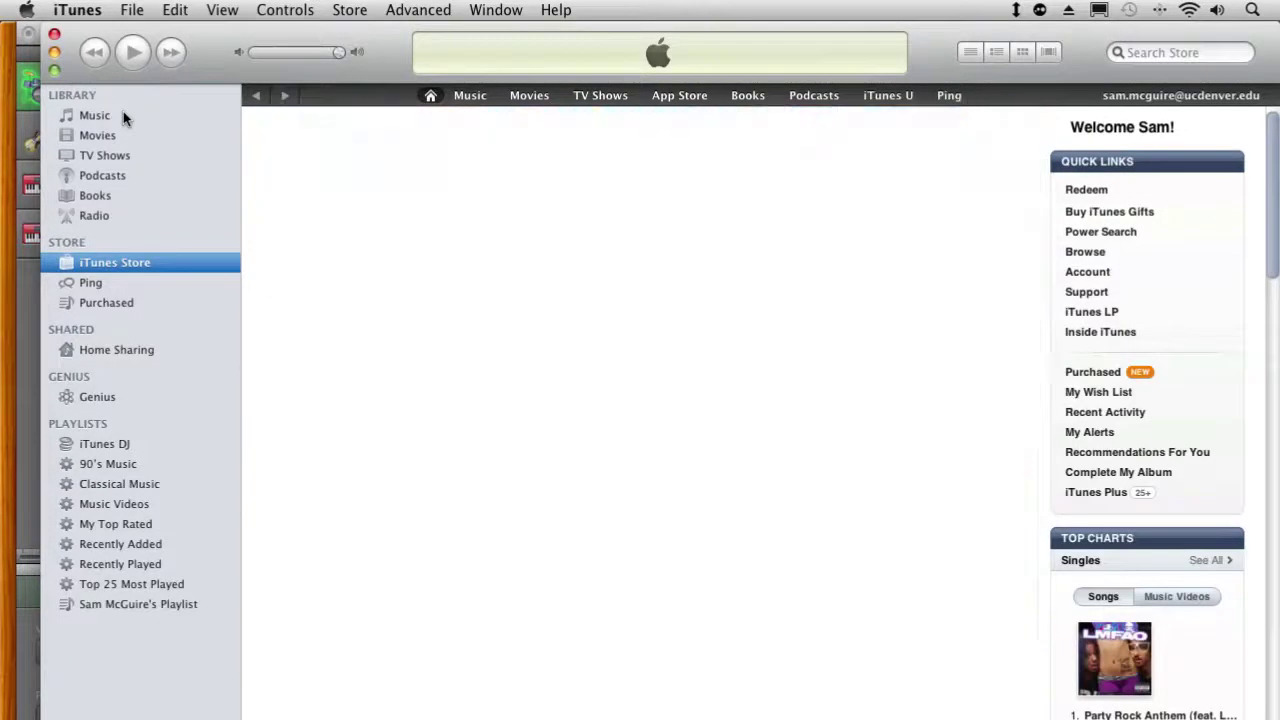
Step: Confirm the 0:34 Movie Import song in iTunes Music, then hide iTunes
left_click(123, 111)
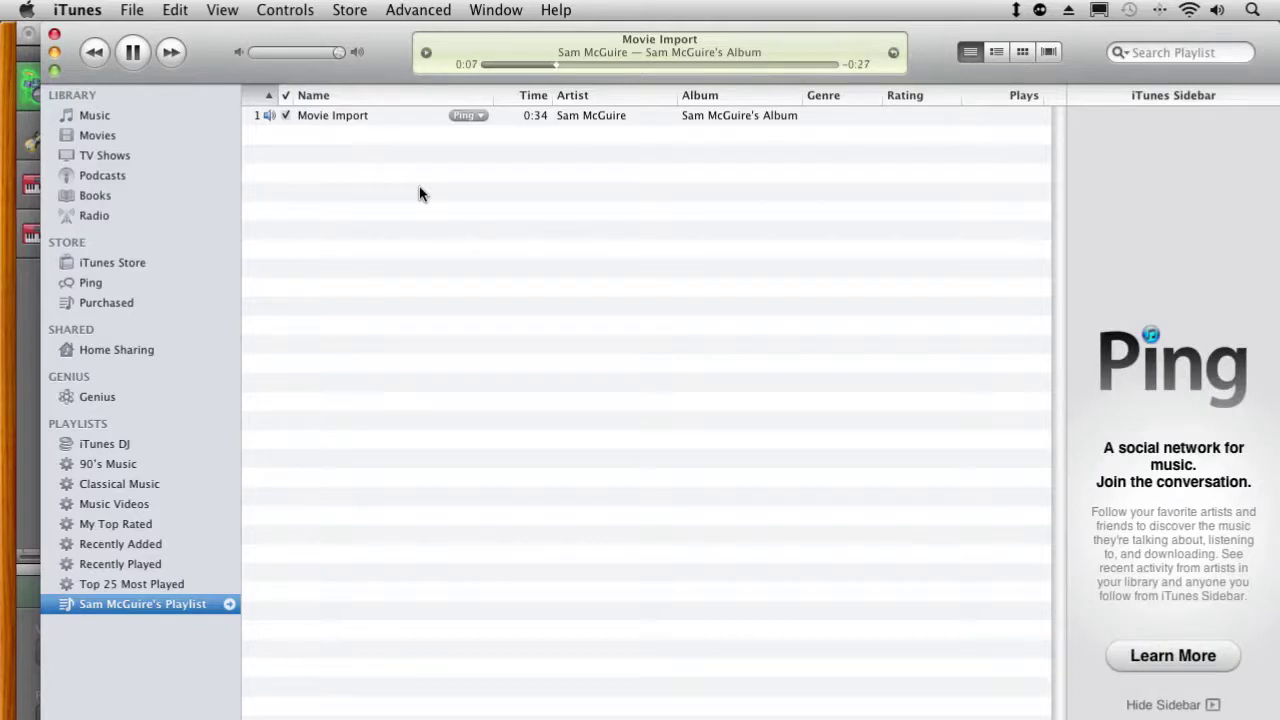
key("super+w")
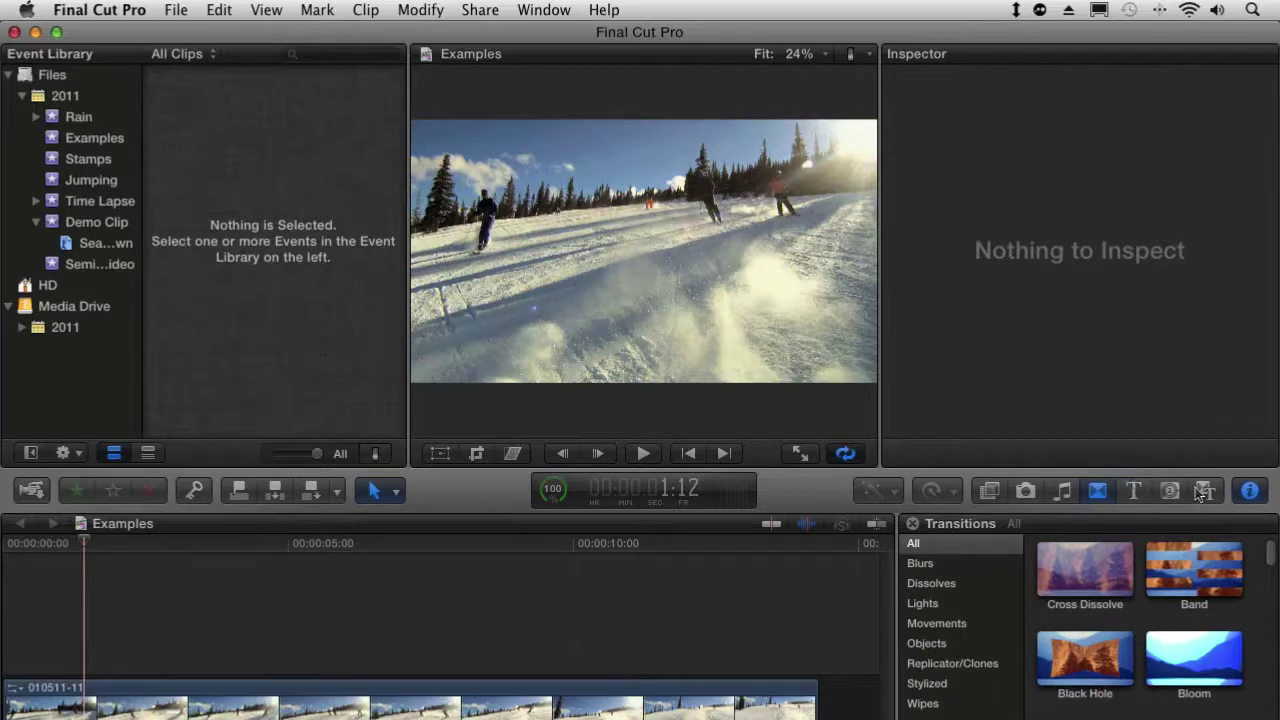
Step: Switch the Music and Sound browser source to iTunes Playlists and preview the one-song playlist
left_click(1061, 490)
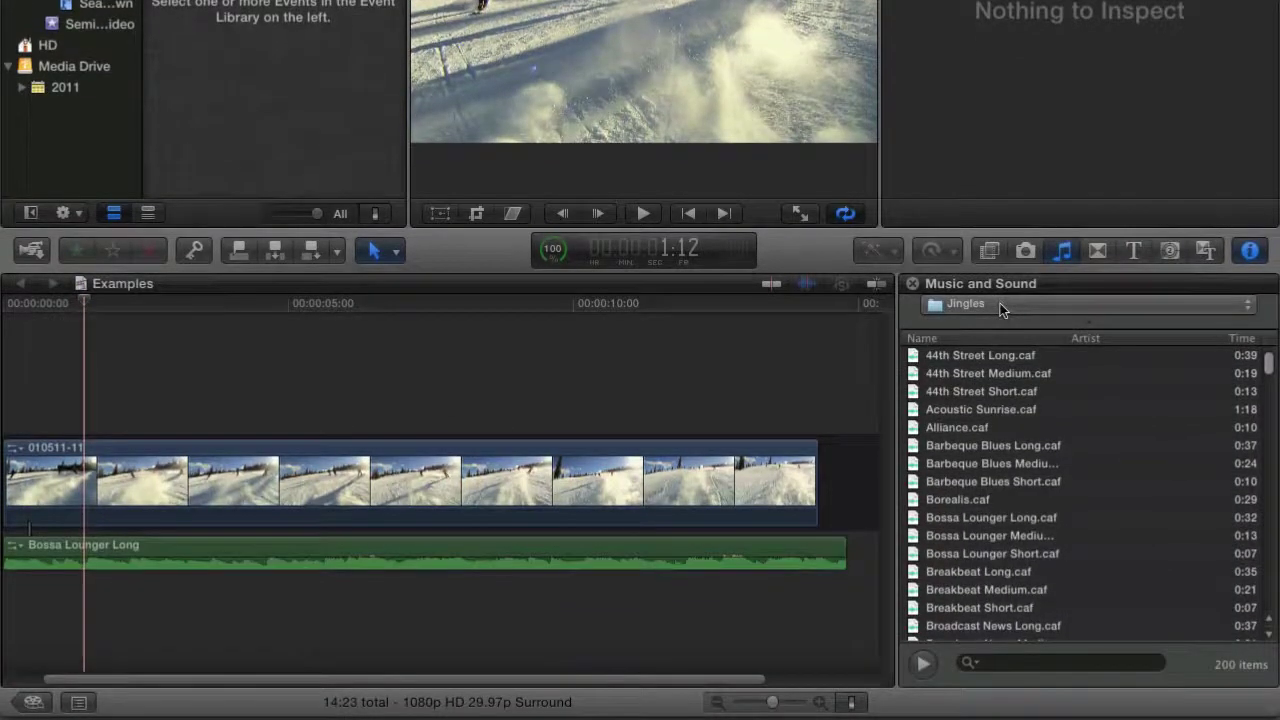
left_click(1000, 439)
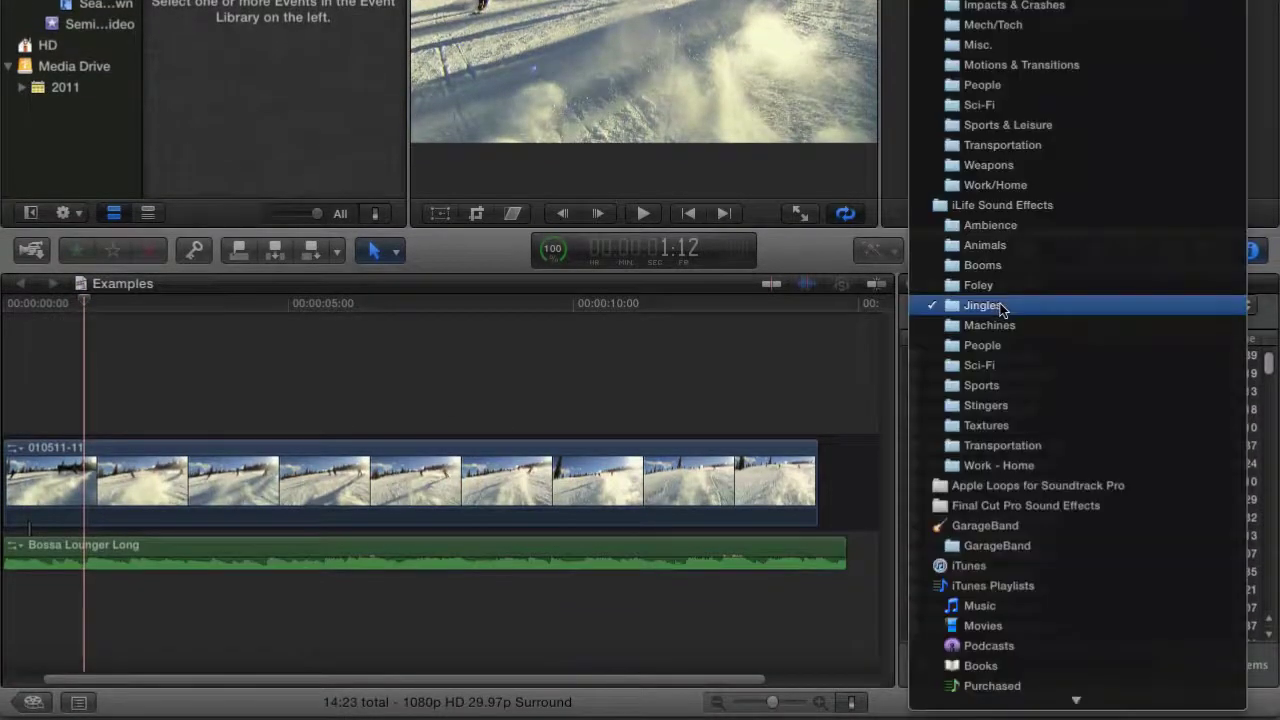
left_click(997, 588)
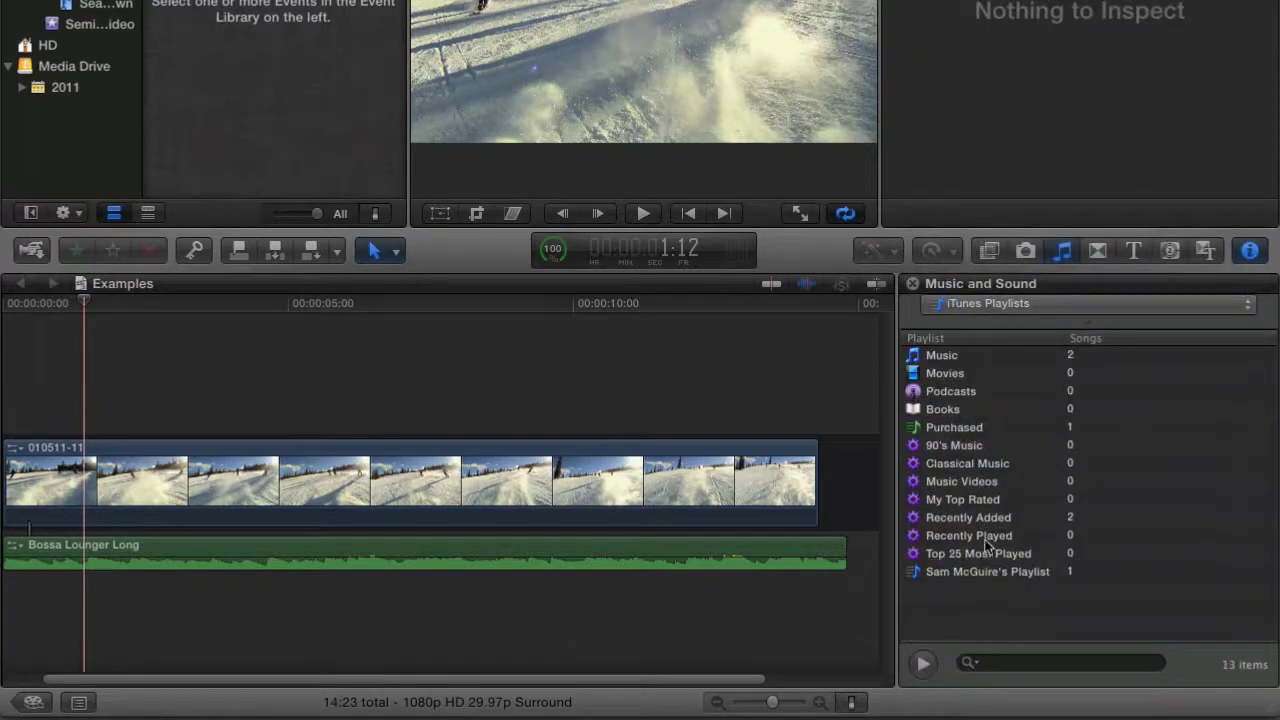
double_click(960, 574)
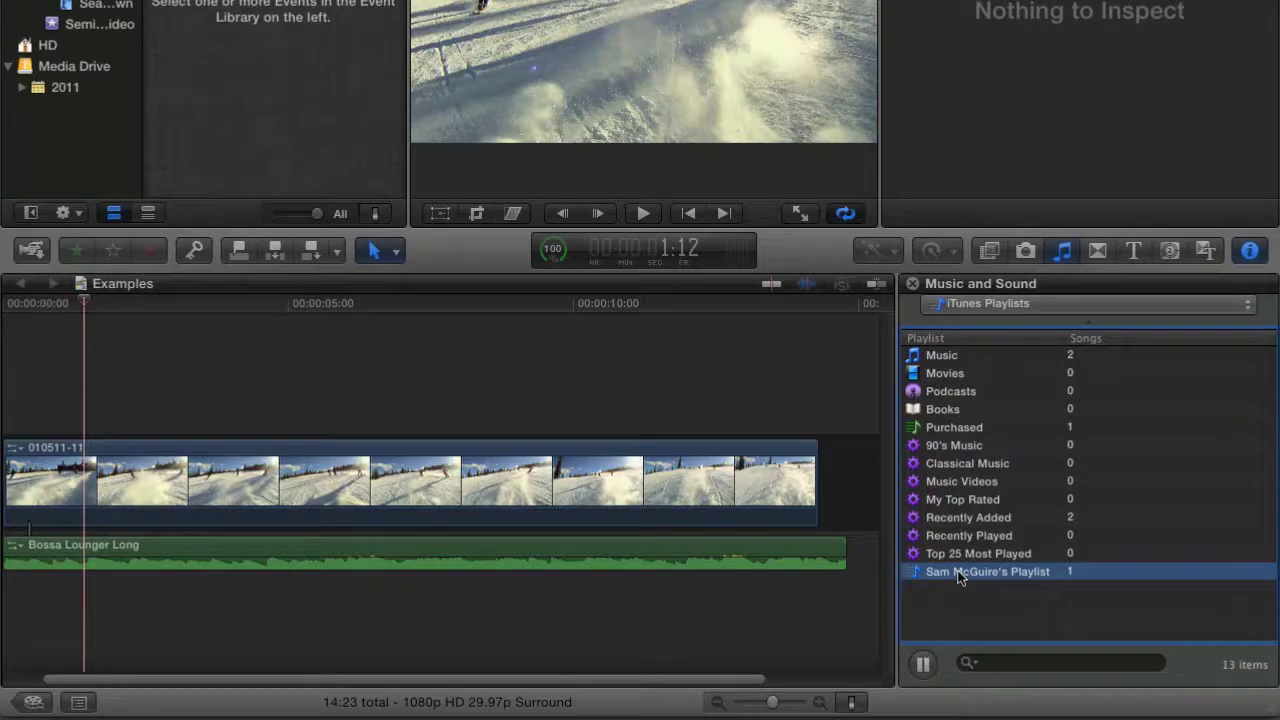
Step: Place the Movie Import song beneath the ski clip, aligned to the timeline start
left_click_drag(958, 577, 48, 608)
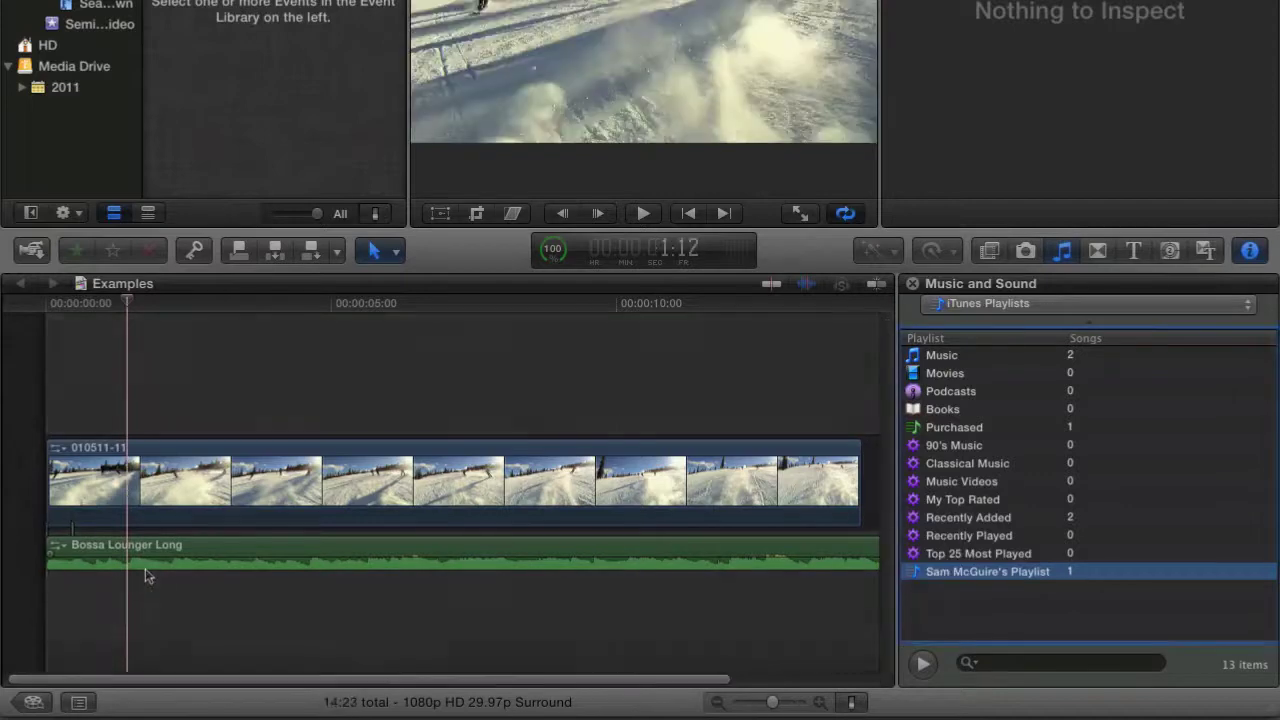
left_click_drag(972, 576, 555, 600)
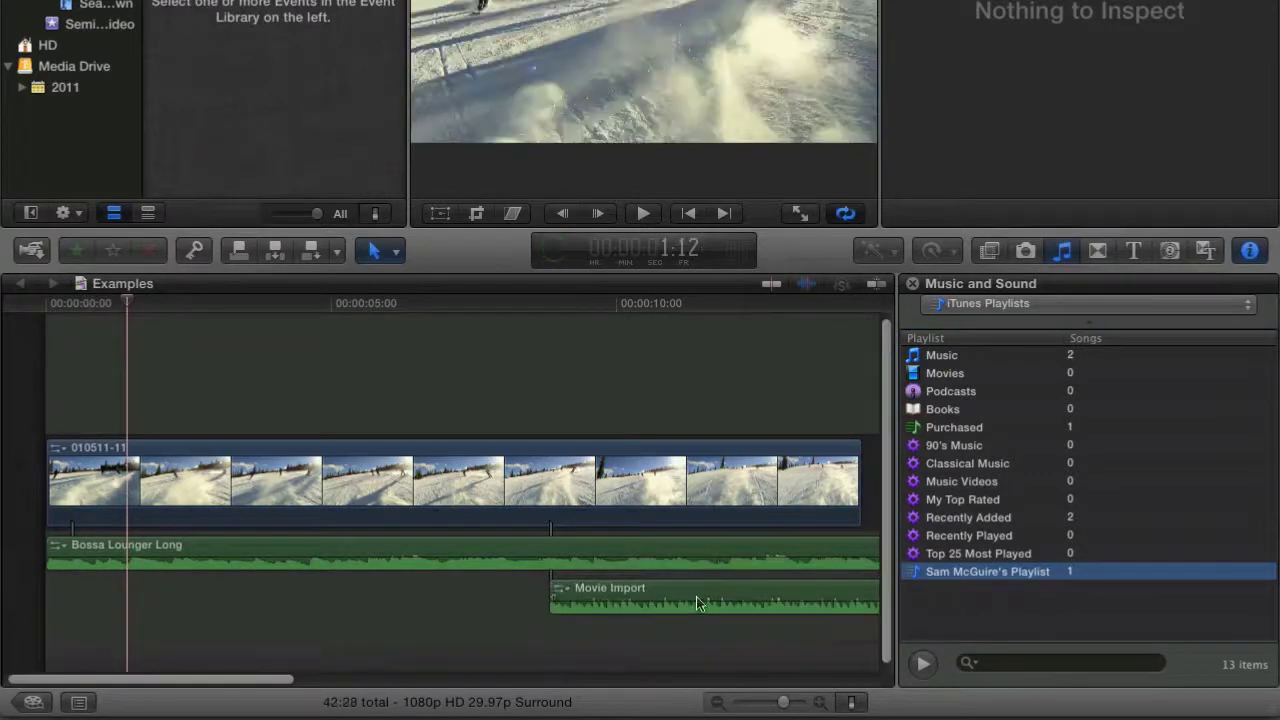
left_click_drag(743, 595, 241, 613)
Step: Lower Bossa Lounger Long's volume to -96 dB and play the edit from the start
left_click(262, 558)
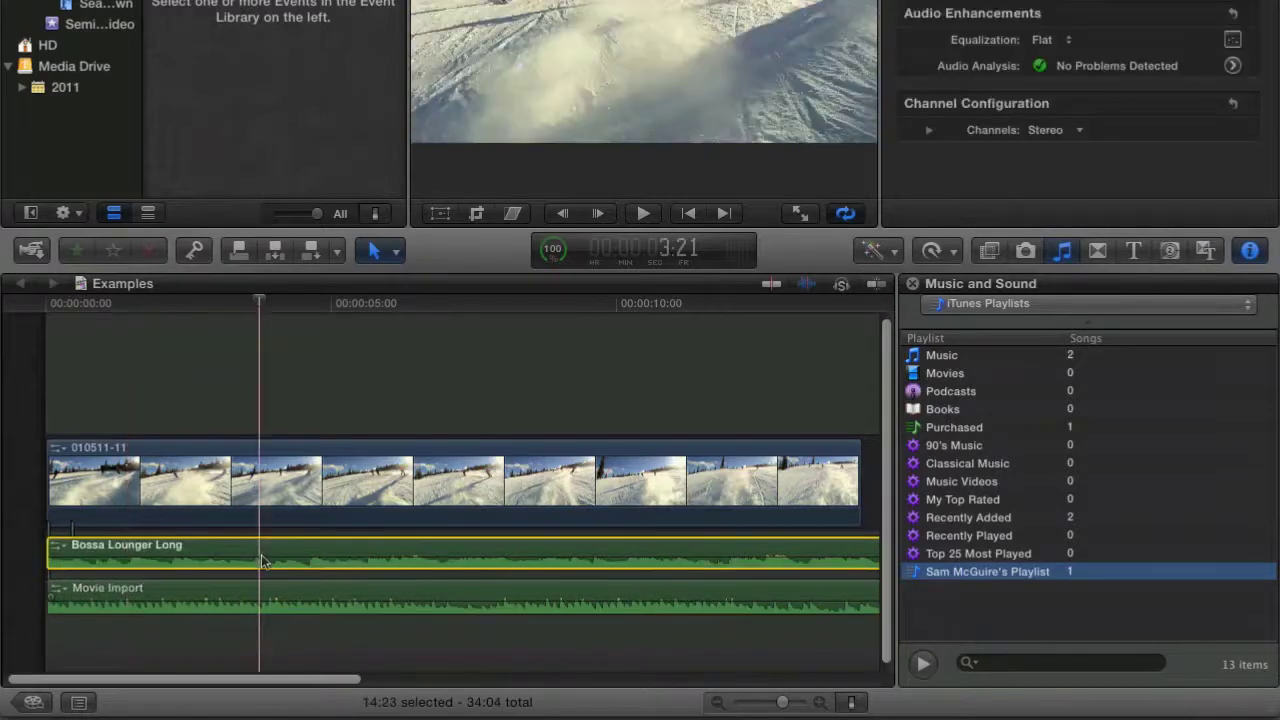
mouse_move(259, 557)
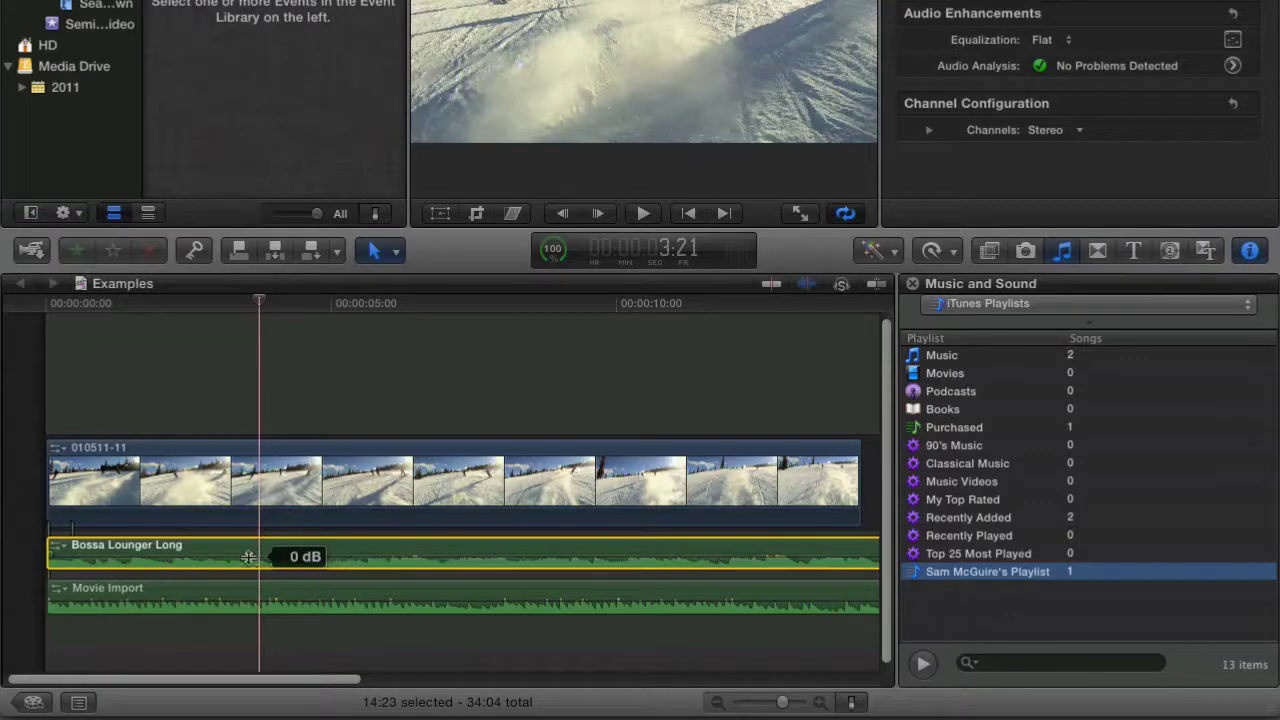
left_click_drag(256, 560, 263, 646)
key("Home")
key("space")
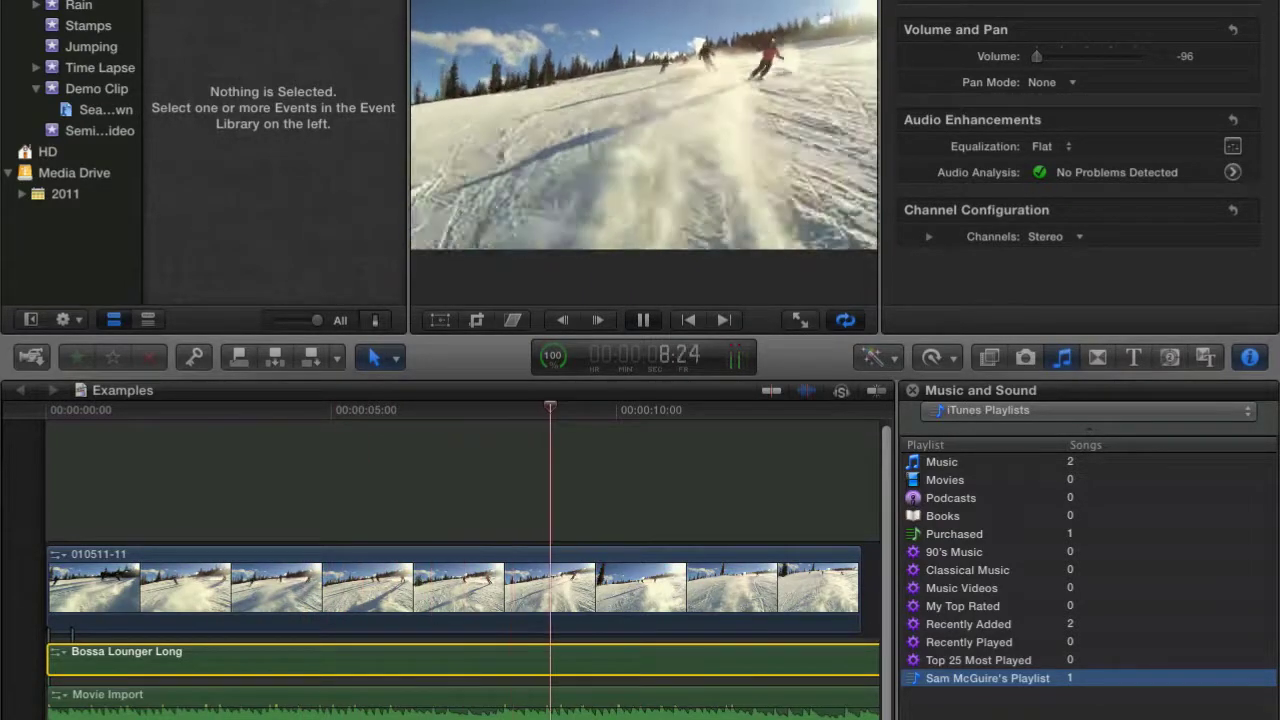
key("space")
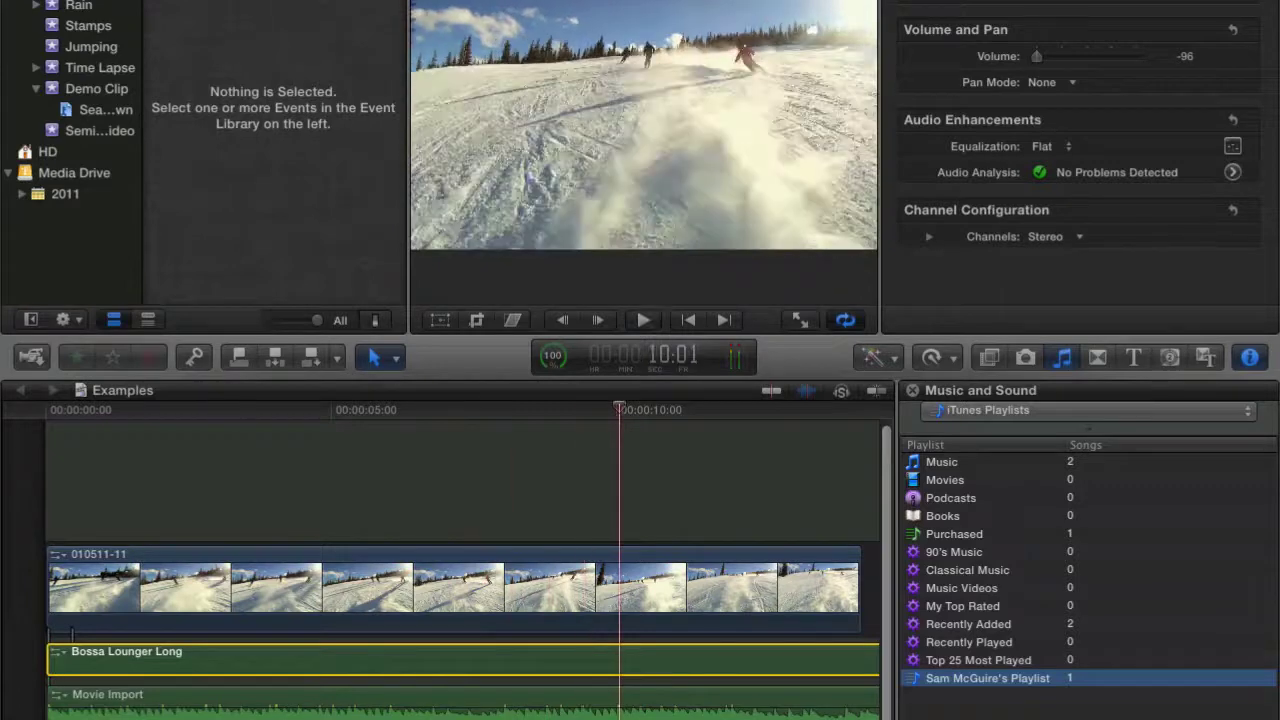